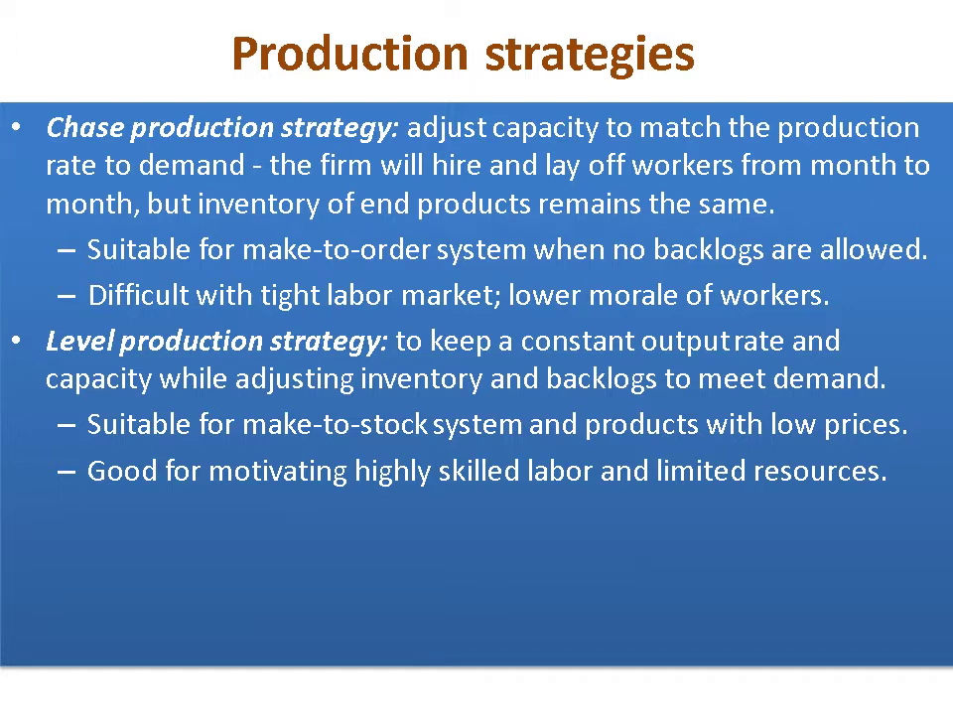
Reveal the Mixed production strategy bullet and advance to the chase production spreadsheet slide
key("Right")
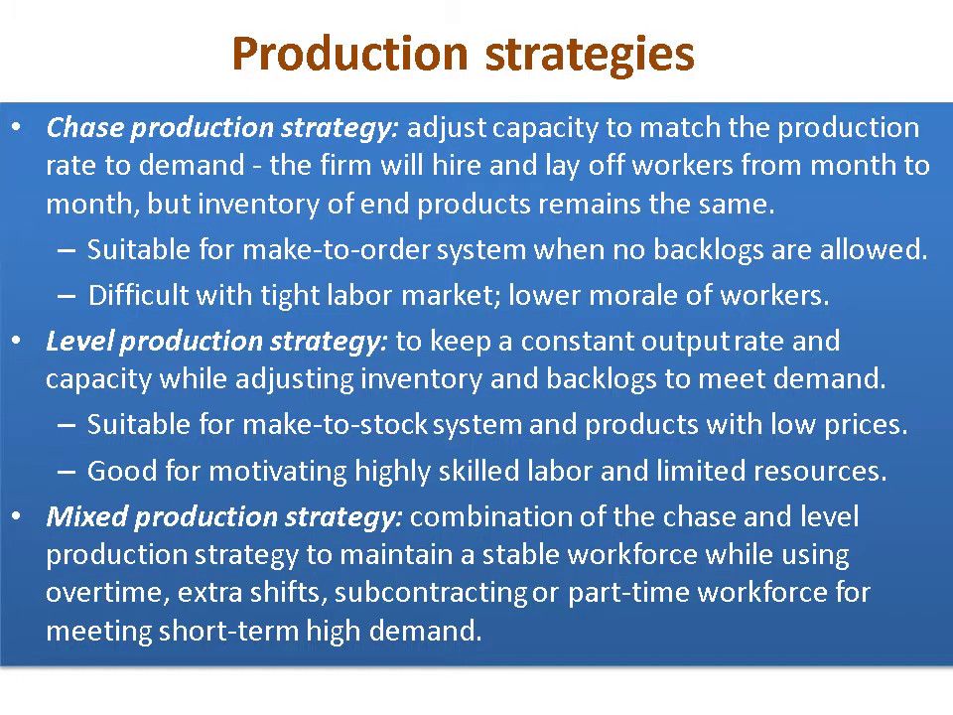
key("Right")
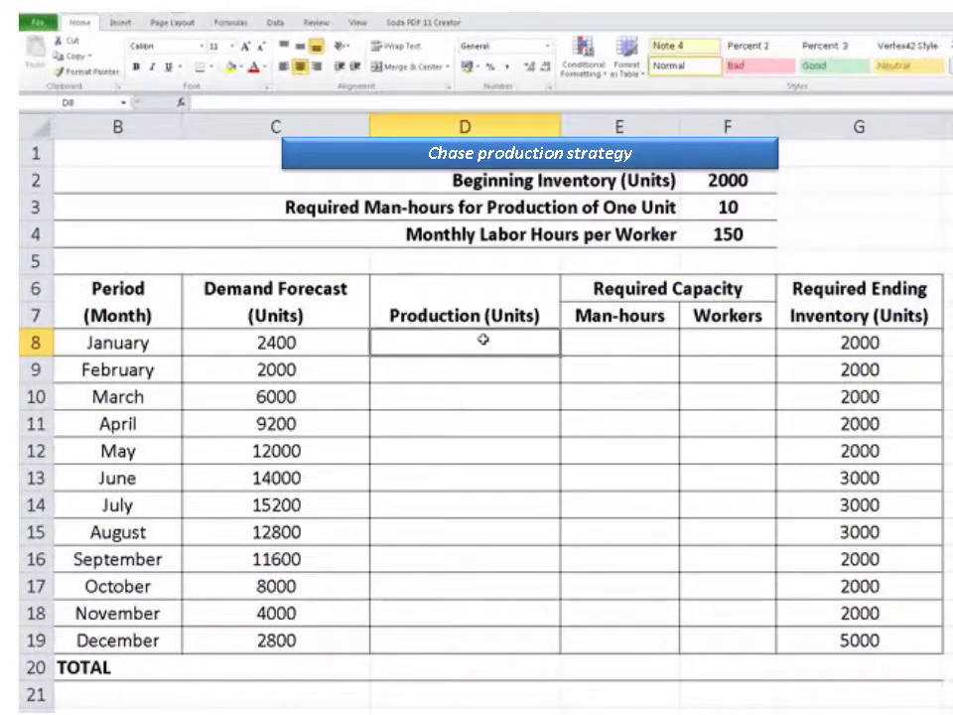
Enter January production in D8 as =G8+C8-F2 and fill it down to D19
key("Right")
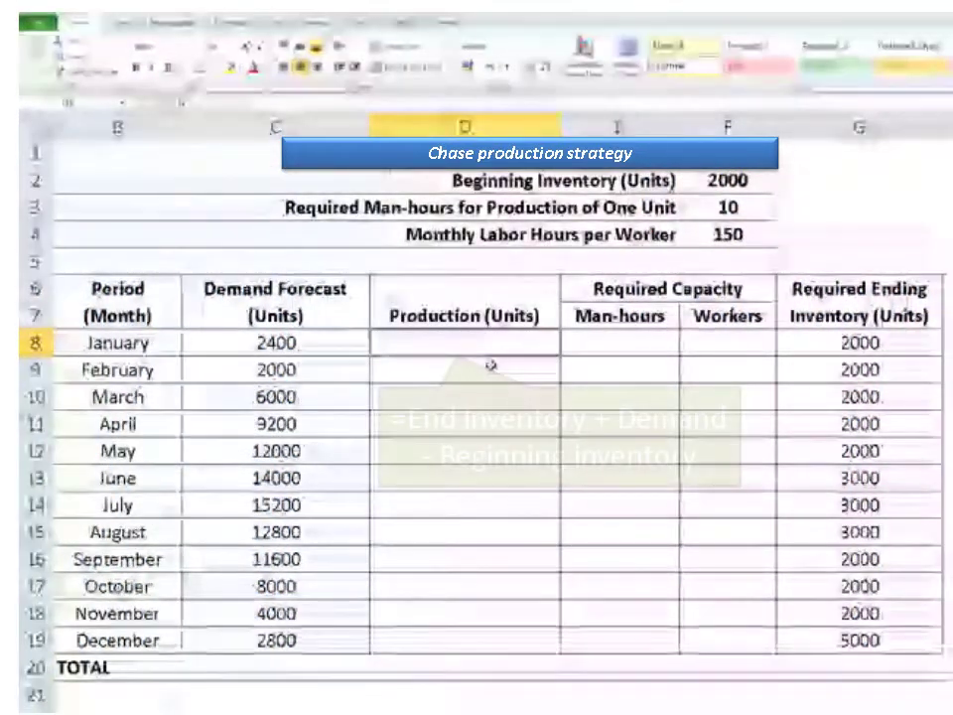
type("=")
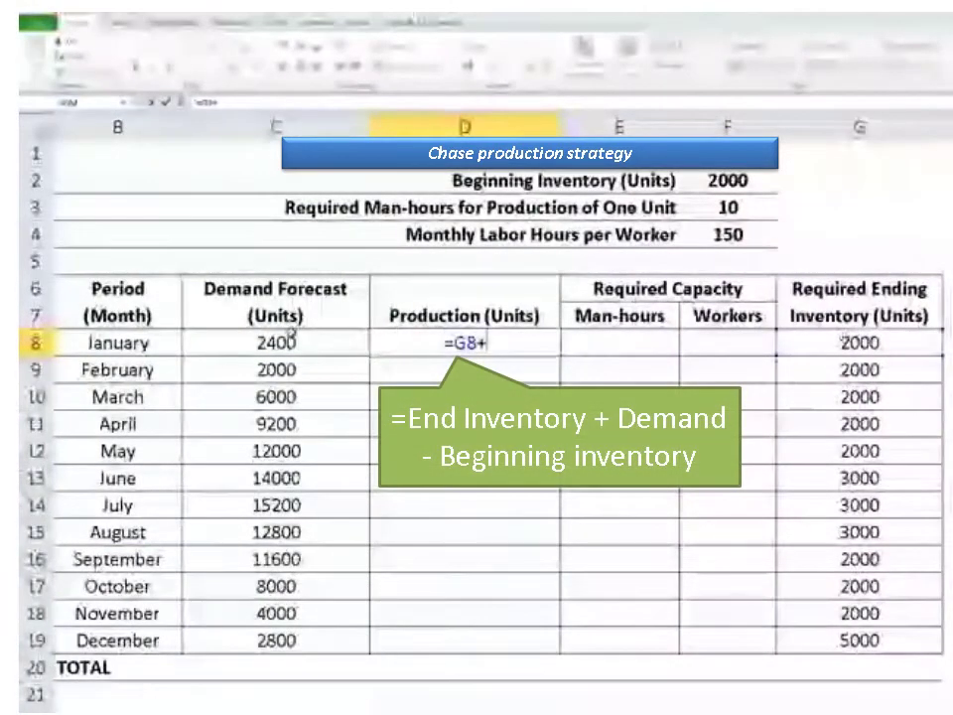
left_click(290, 341)
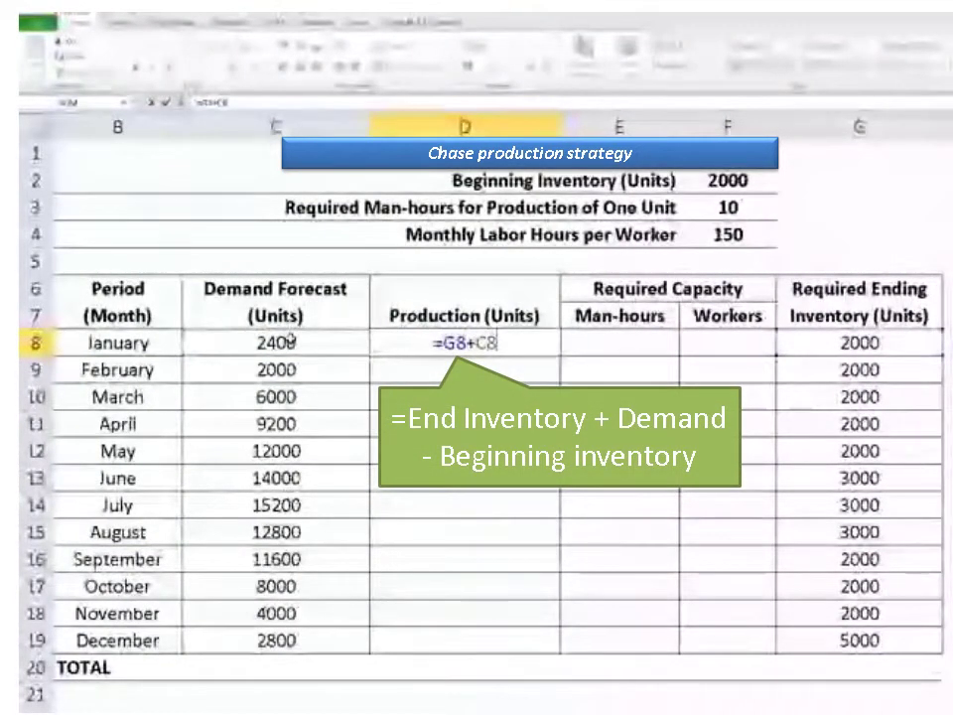
type("-")
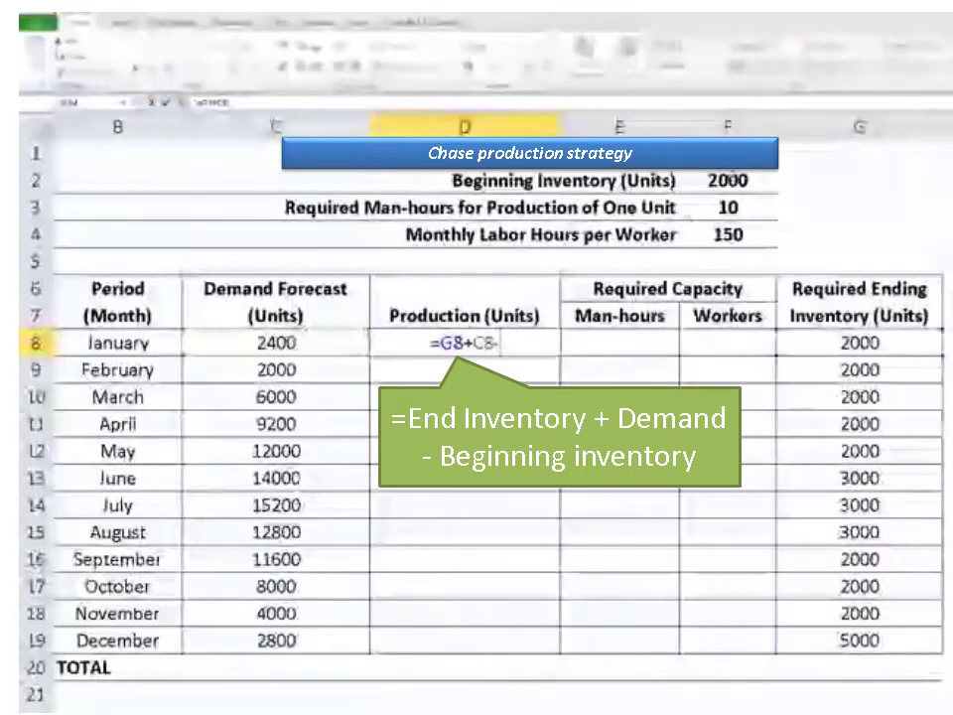
left_click(728, 180)
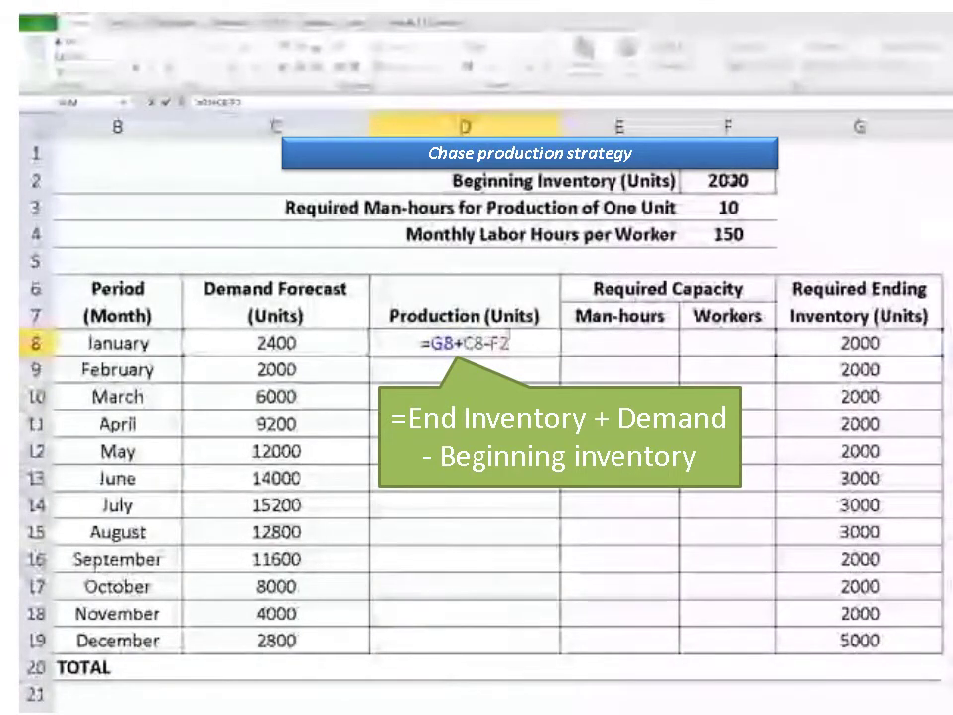
key("Return")
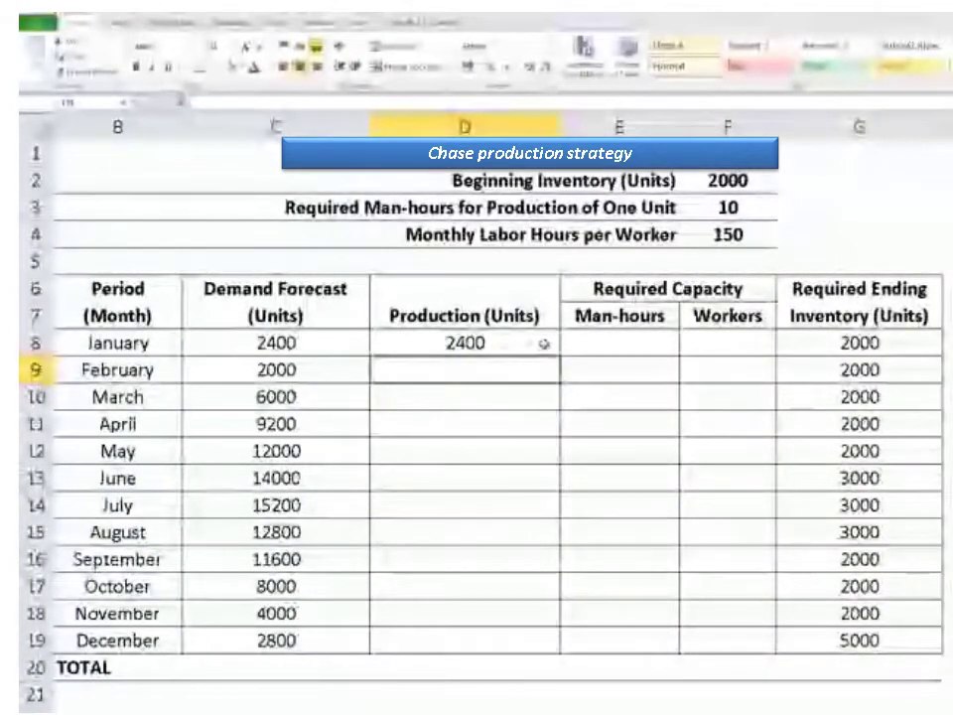
left_click(541, 343)
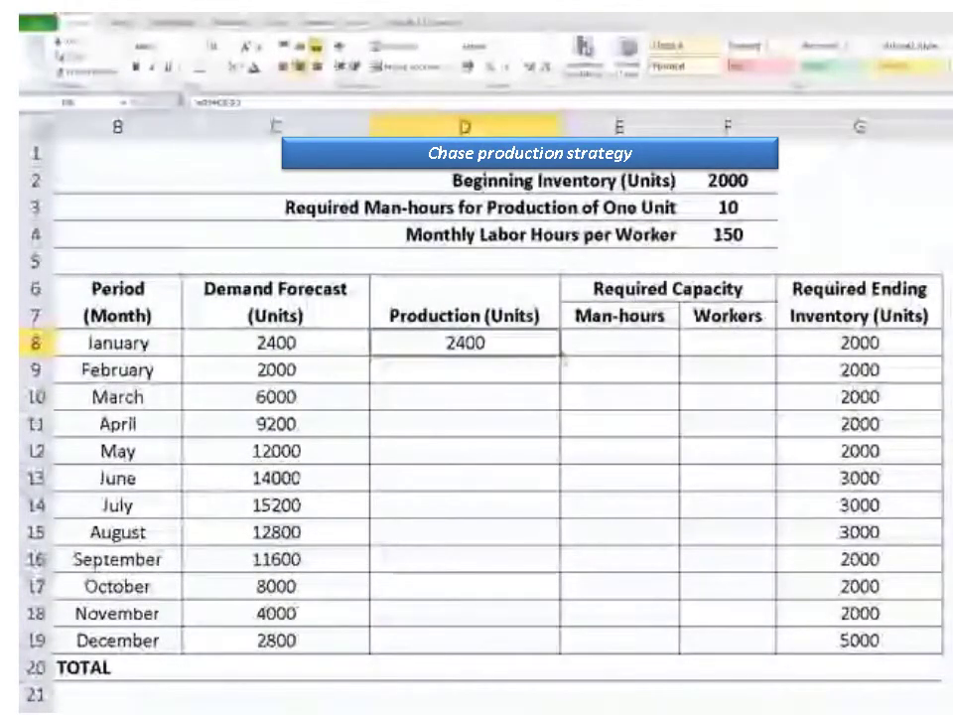
left_click_drag(560, 354, 553, 647)
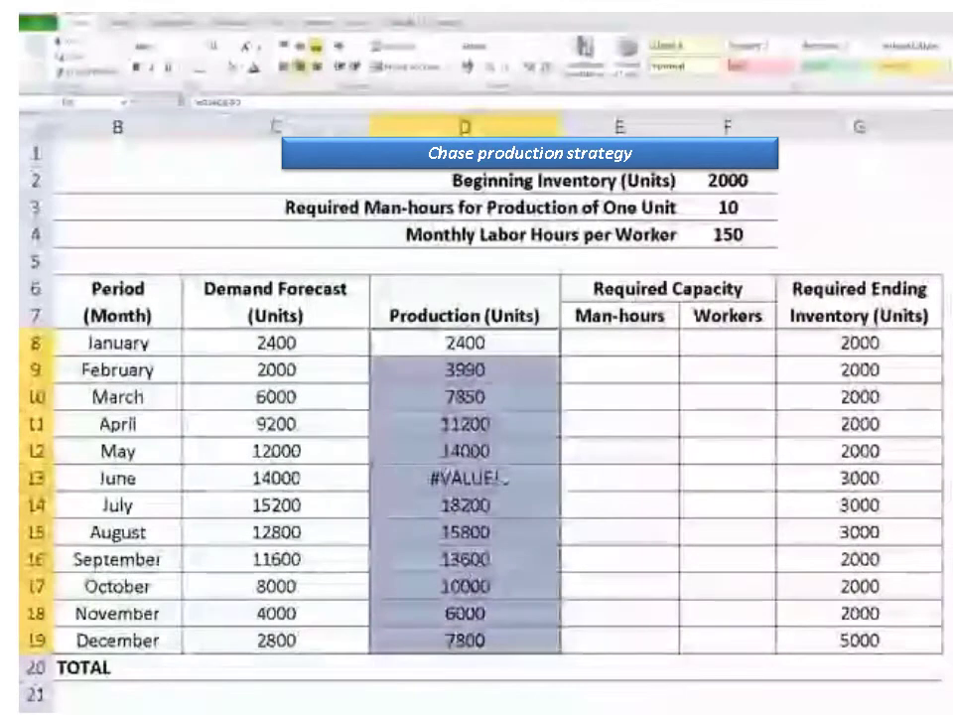
Inspect the production formulas in D13, D10 and D9 to trace the #VALUE! error
left_click(504, 478)
double_click(504, 478)
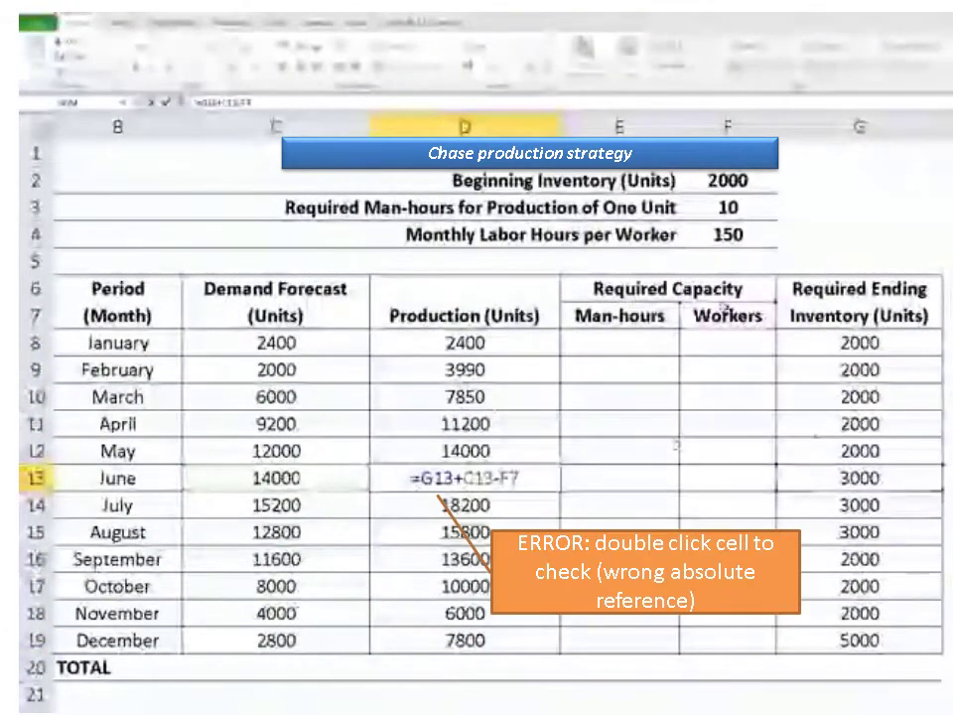
key("Escape")
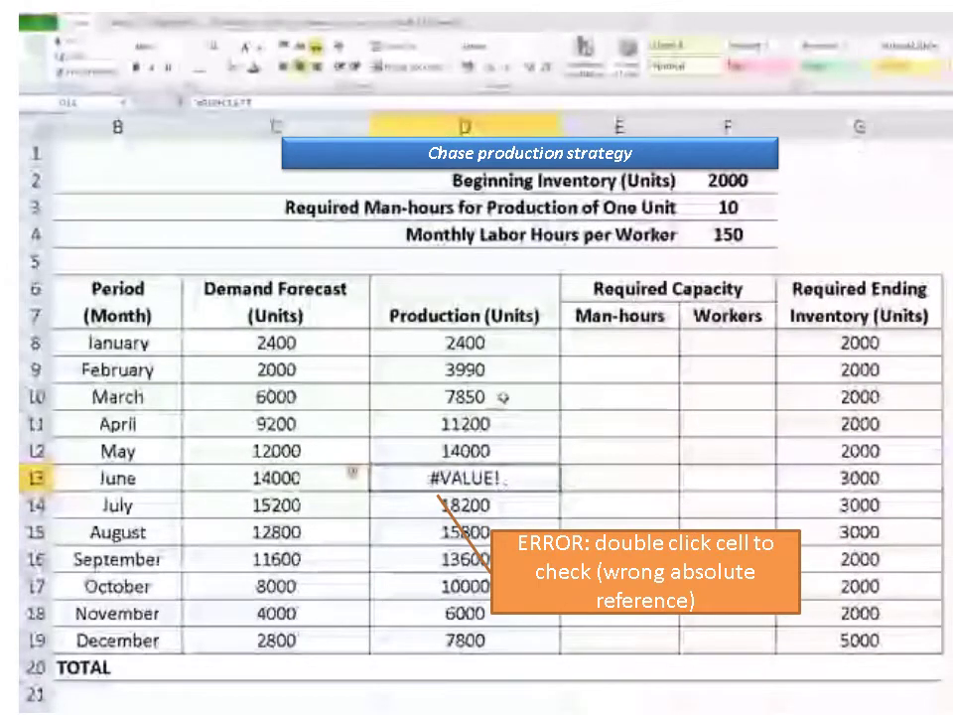
double_click(523, 396)
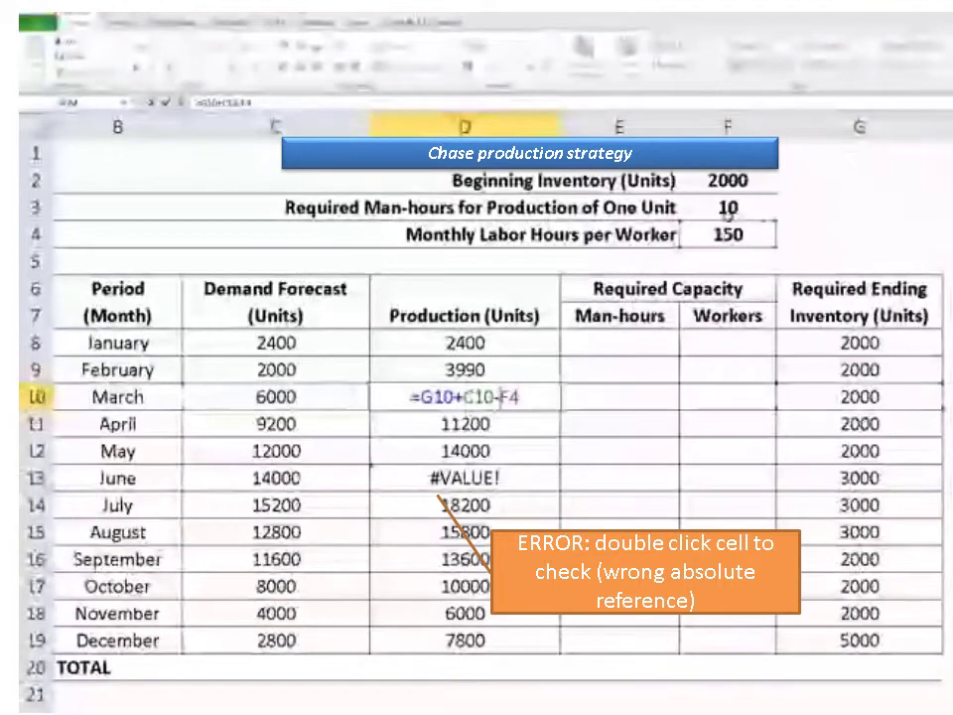
key("Return")
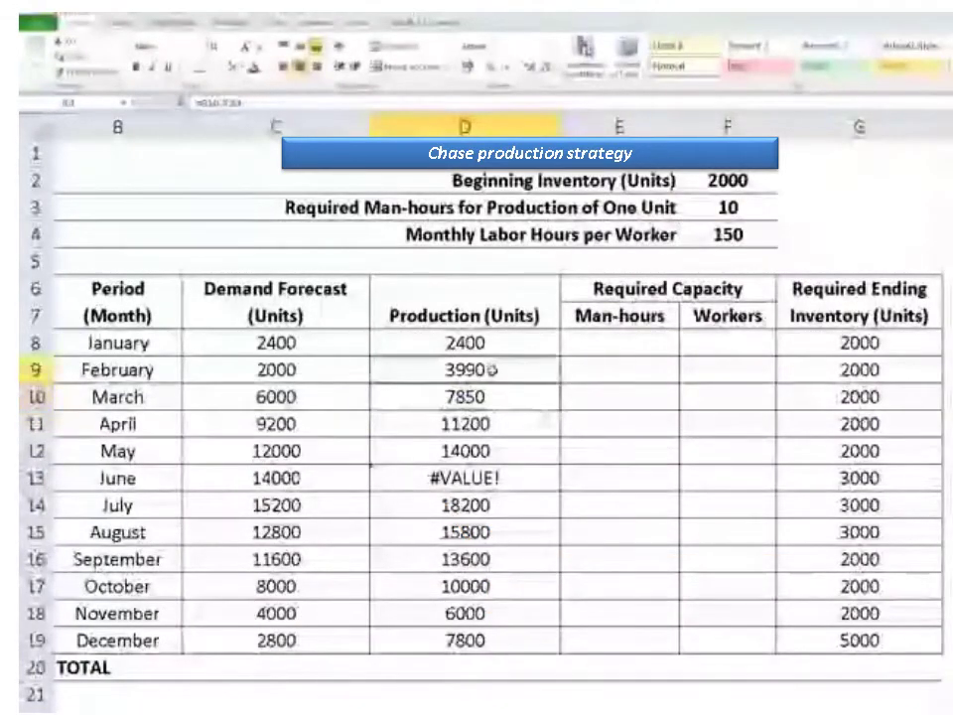
double_click(490, 369)
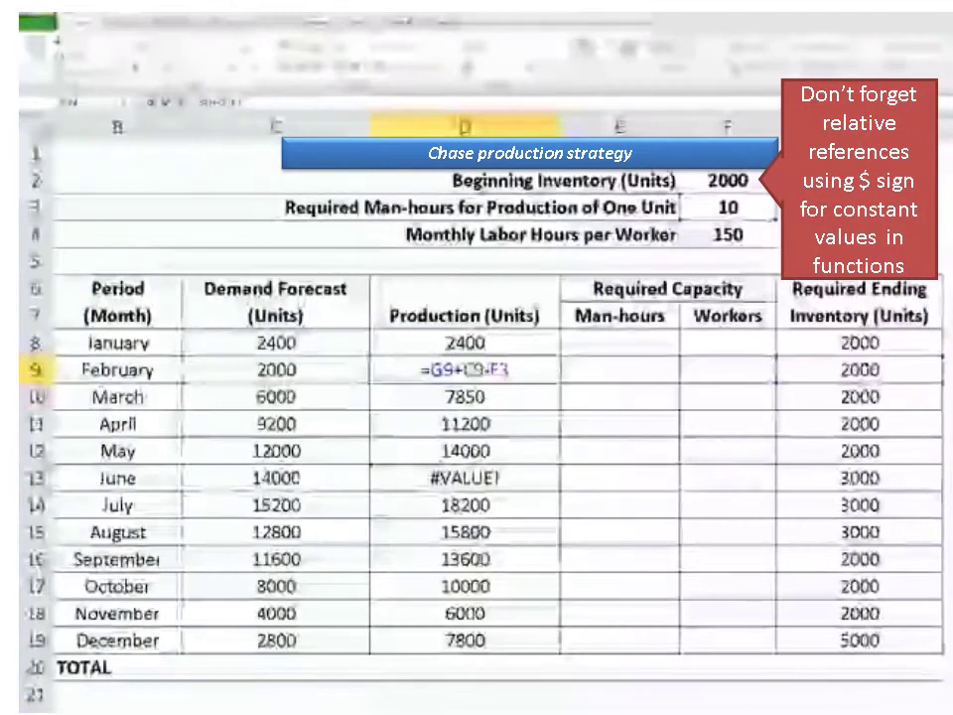
key("ctrl+Return")
Change D8 to =G8+C8-$F$2 and refill it down through D19
left_click(483, 343)
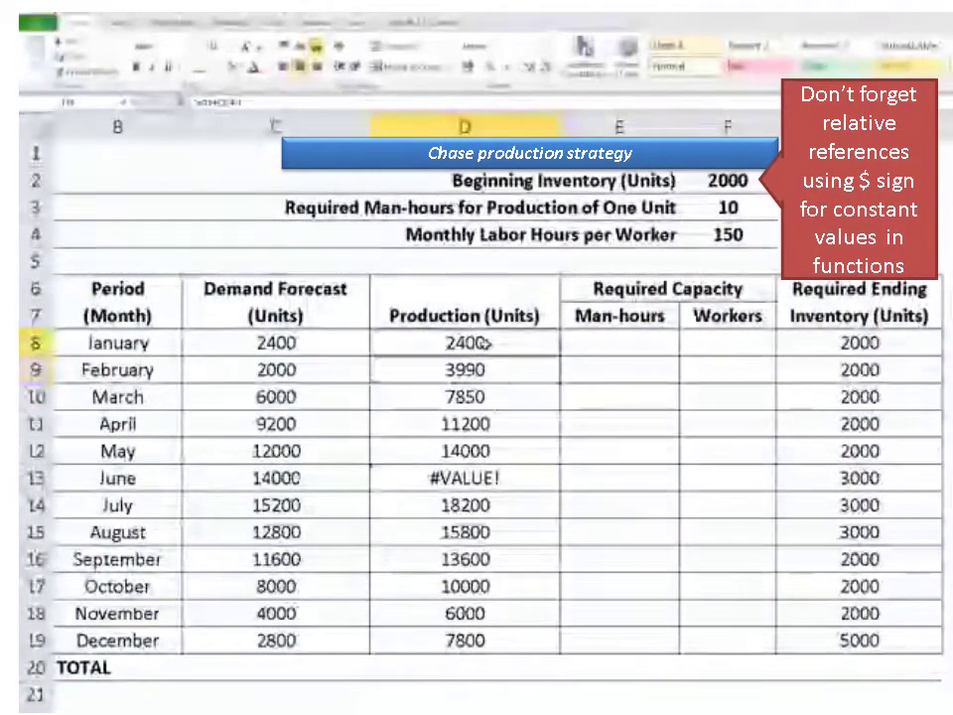
double_click(485, 343)
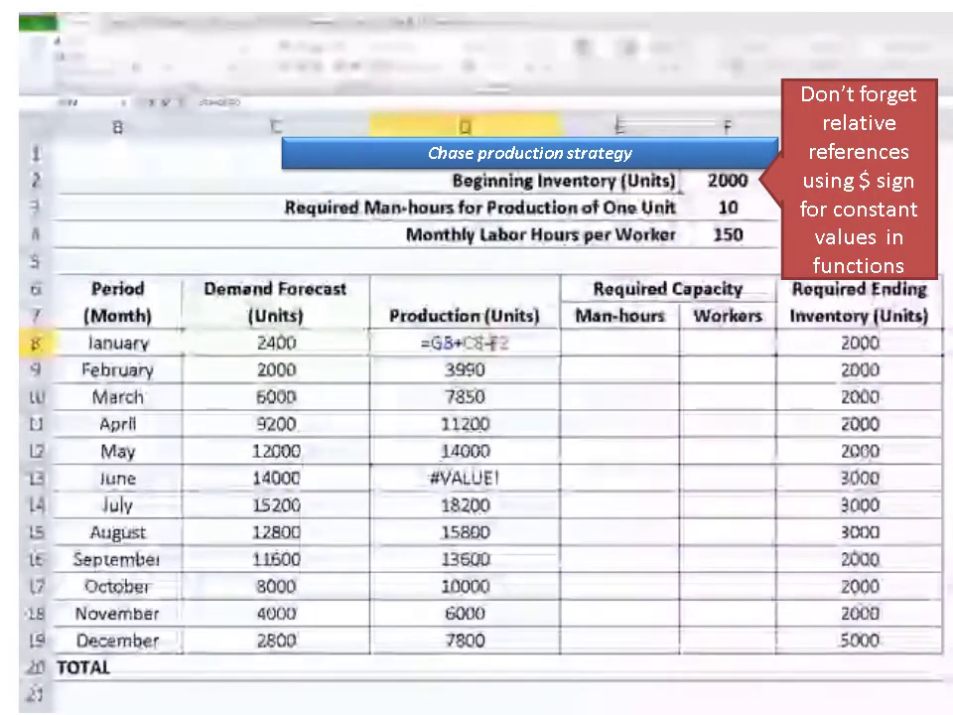
key("F4")
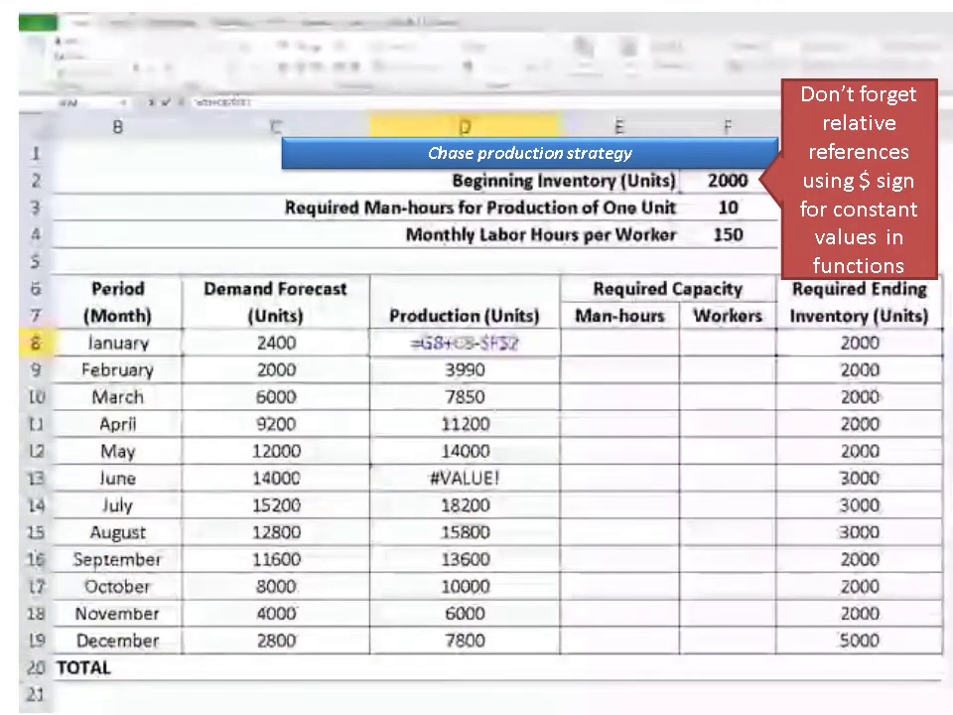
key("Return")
left_click(474, 343)
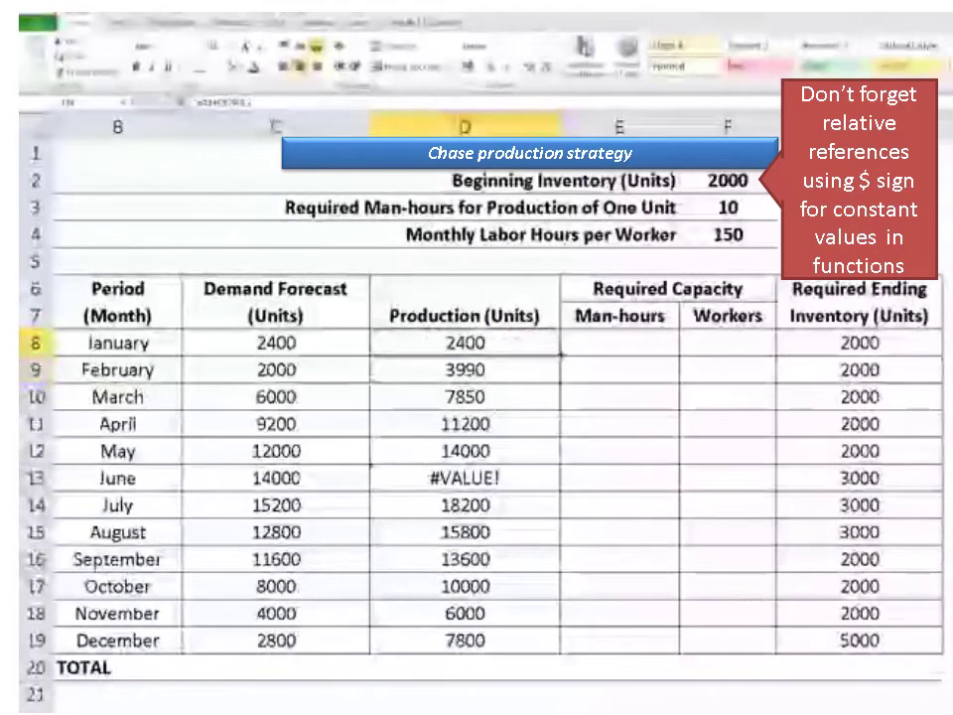
left_click(479, 638, "shift")
key("ctrl+d")
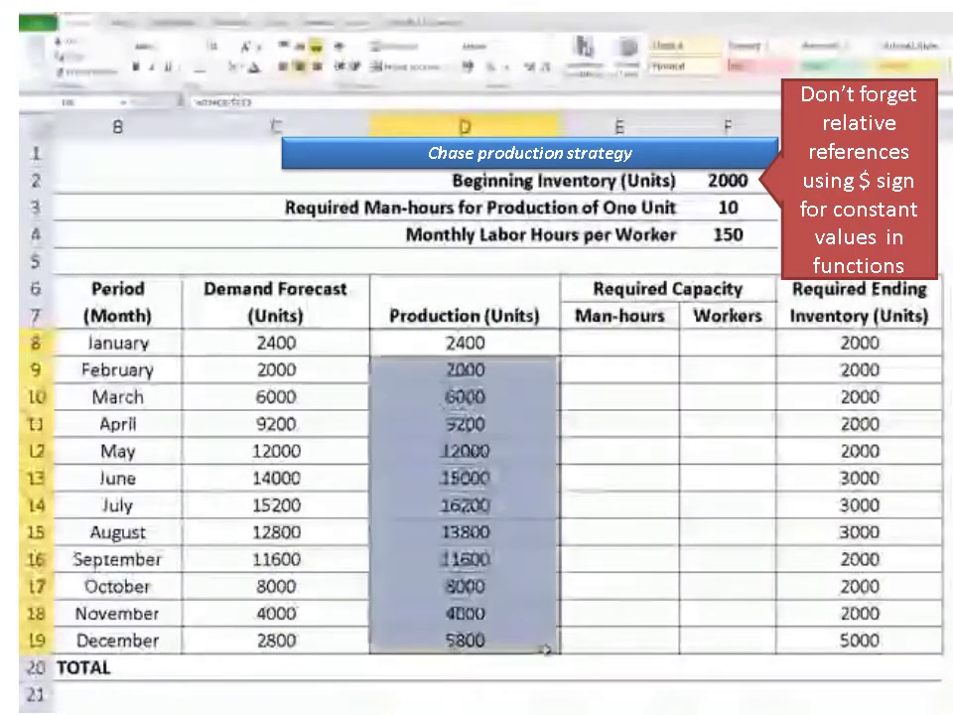
Enter January man-hours in E8 as =D8*F3 and drag it down to December
left_click(622, 333)
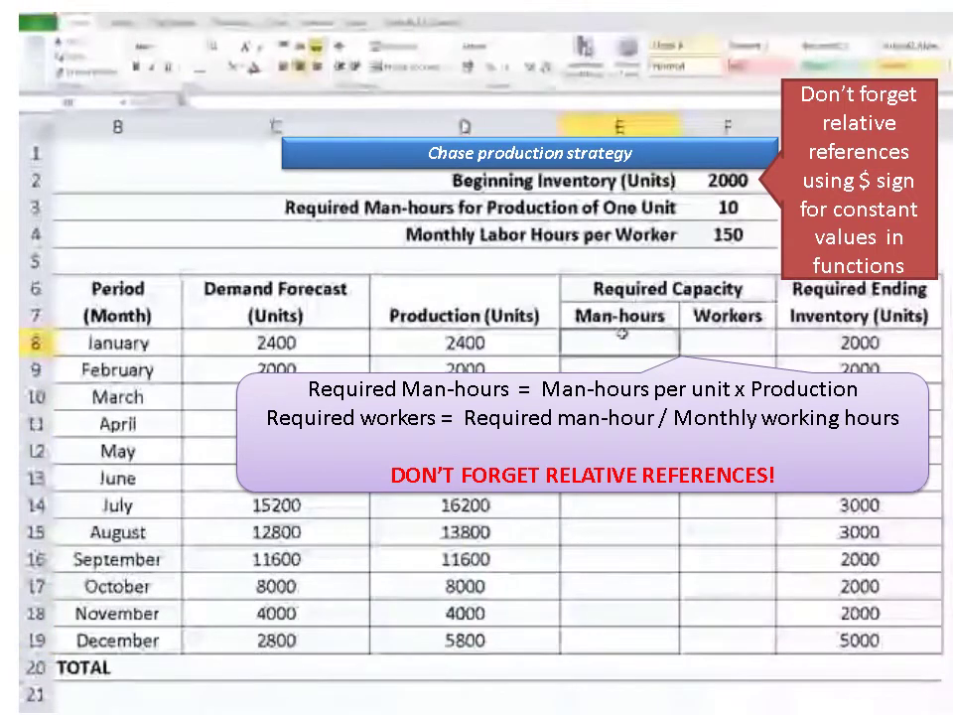
type("=")
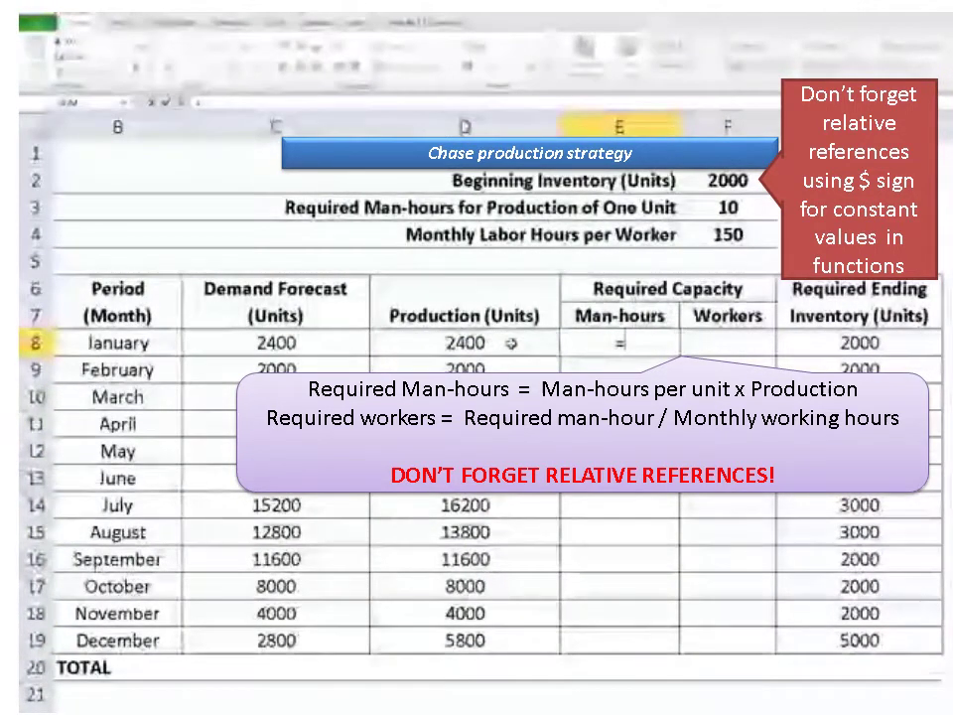
left_click(507, 343)
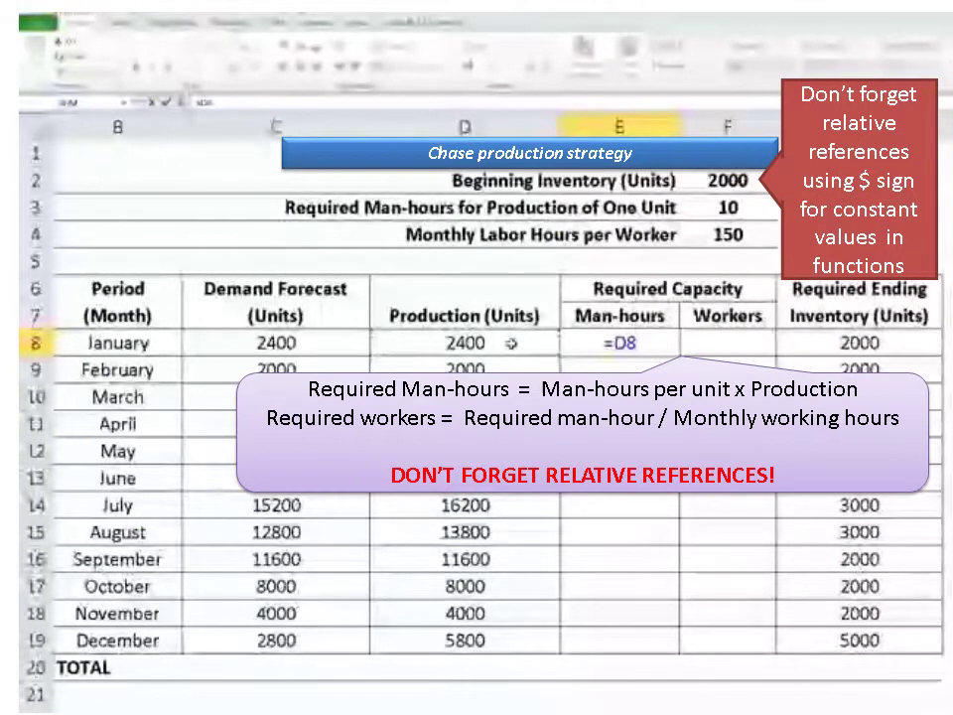
type("*")
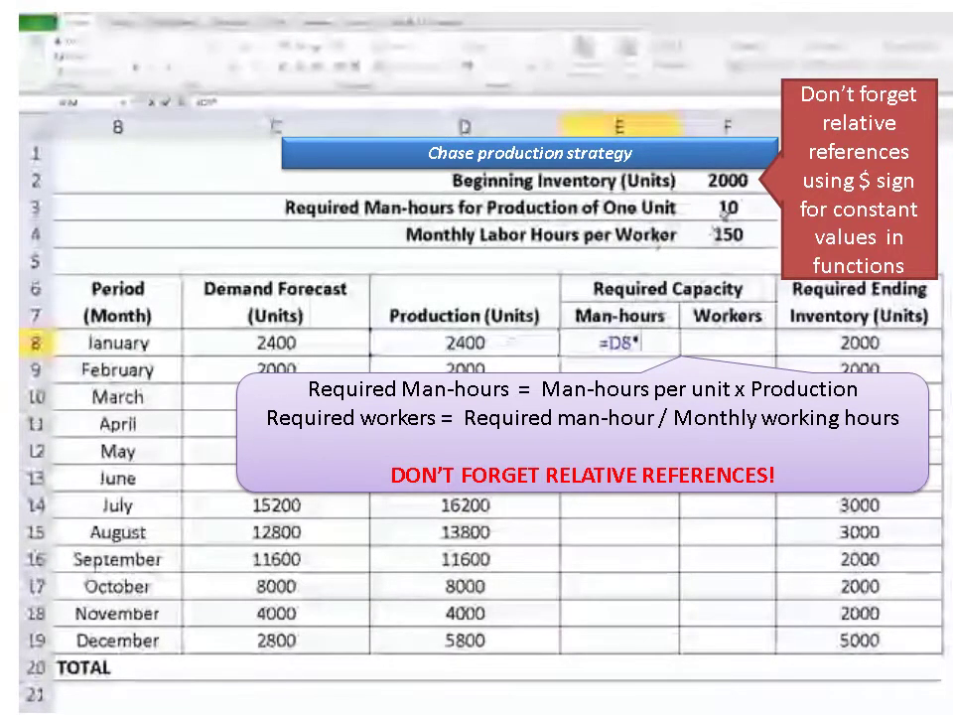
left_click(722, 208)
key("Return")
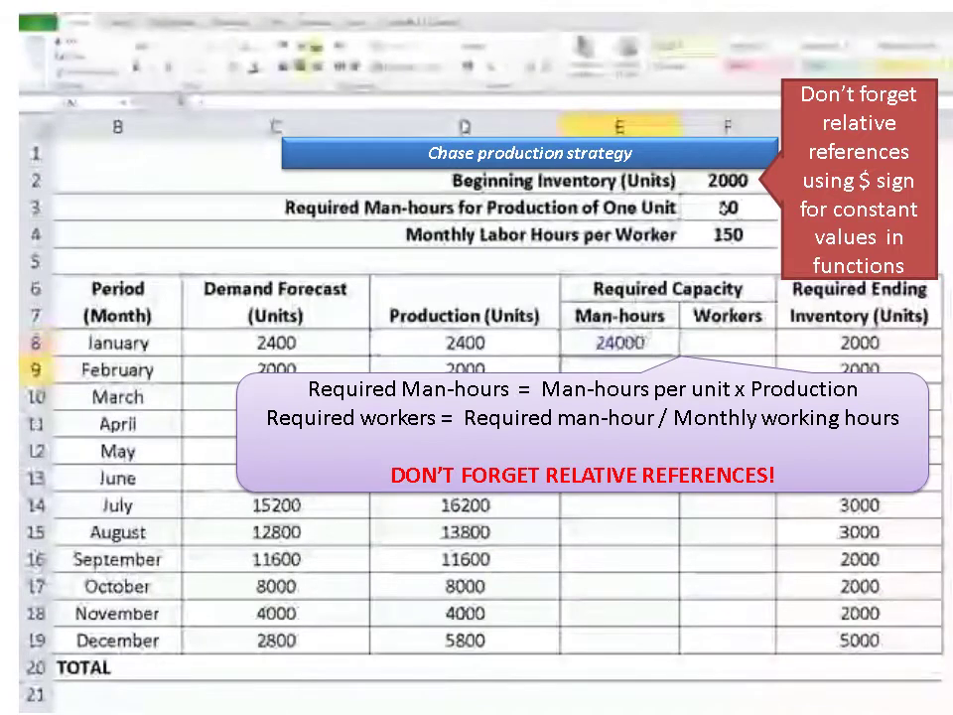
left_click(673, 342)
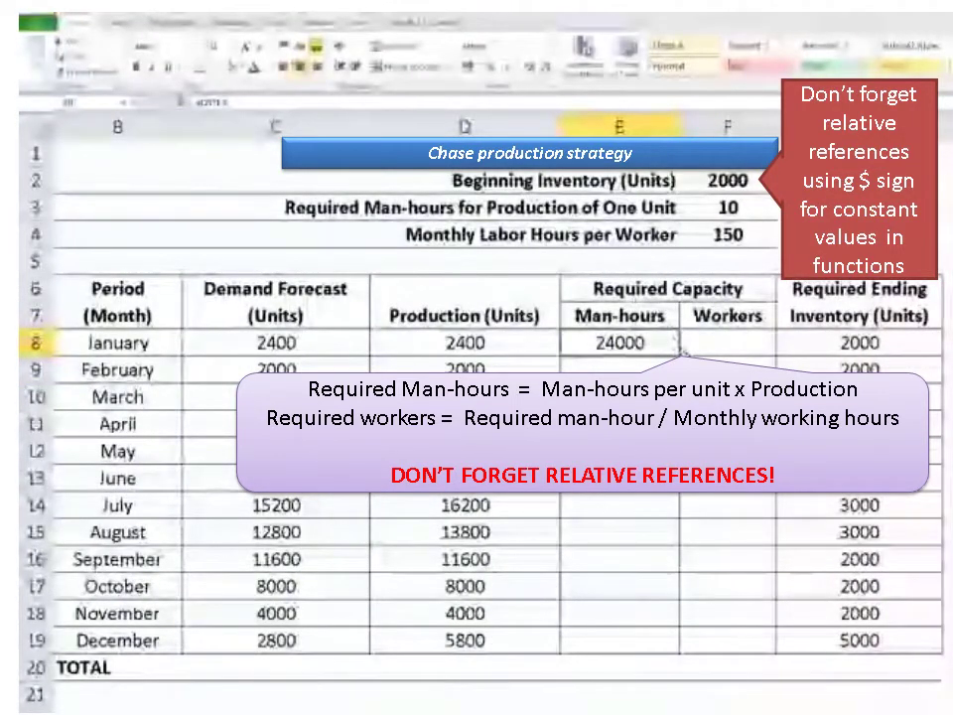
left_click_drag(666, 516, 666, 643)
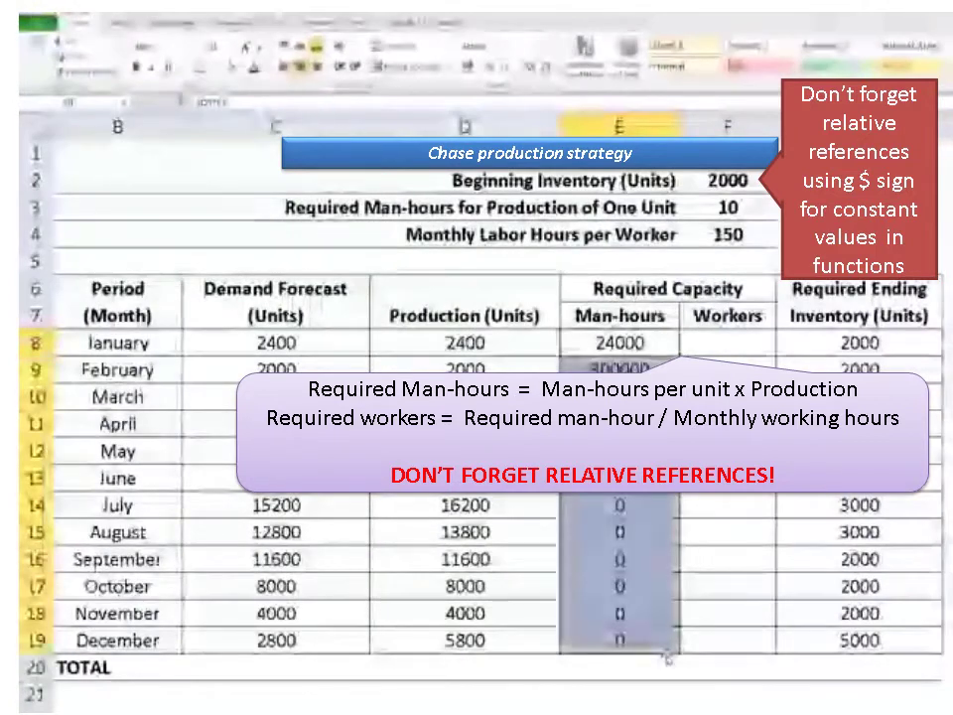
After checking E12, change E8 to =D8*$F$3 and refill E8:E19
left_click(619, 450)
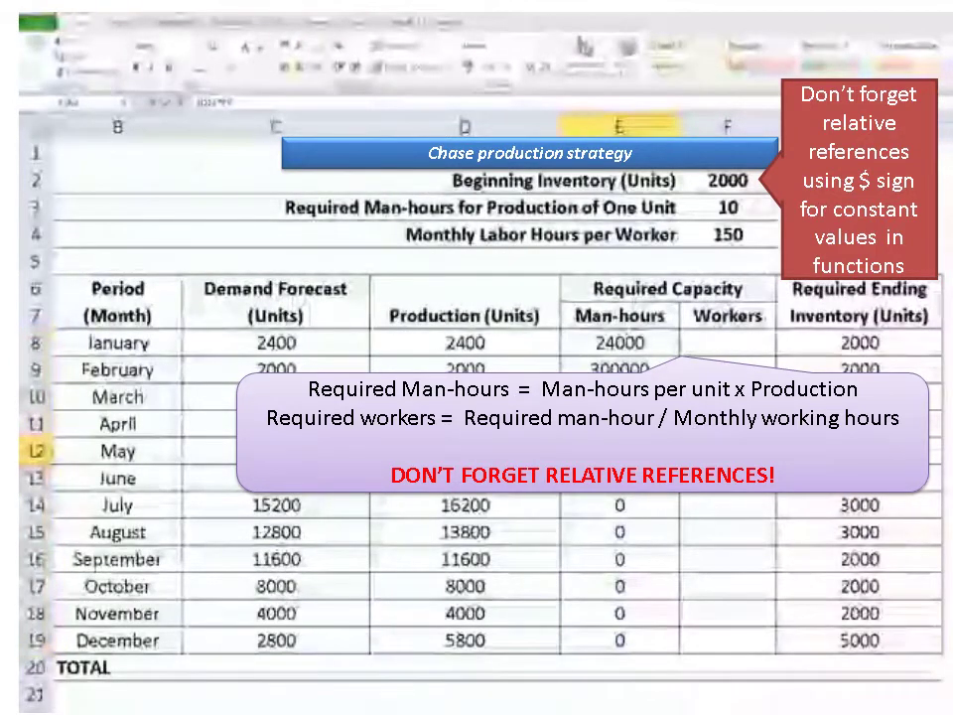
double_click(619, 451)
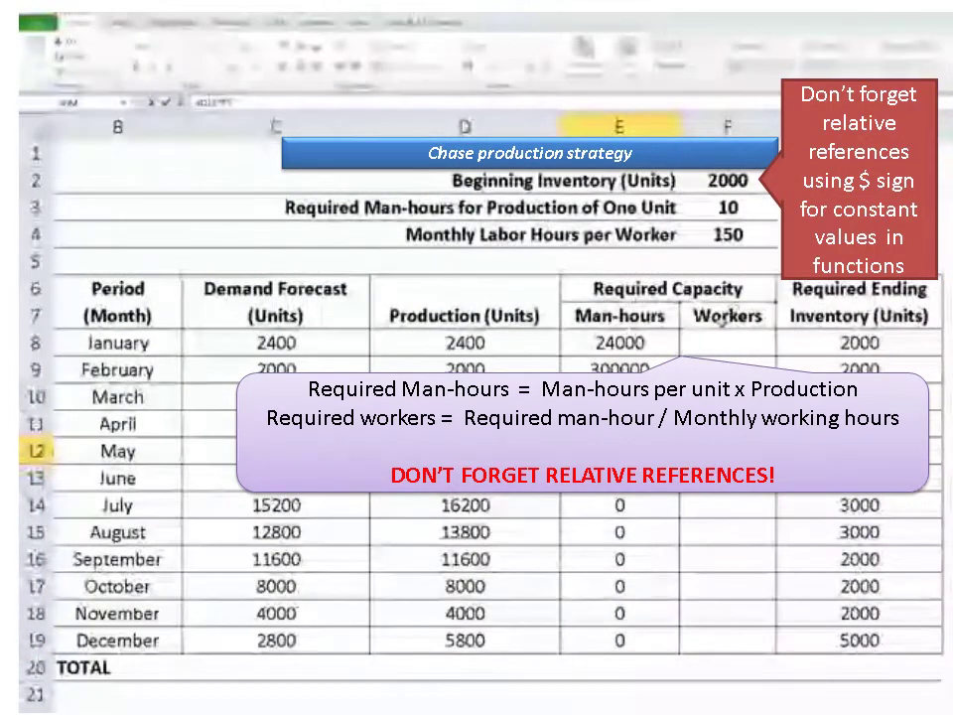
key("Escape")
left_click(640, 341)
double_click(640, 342)
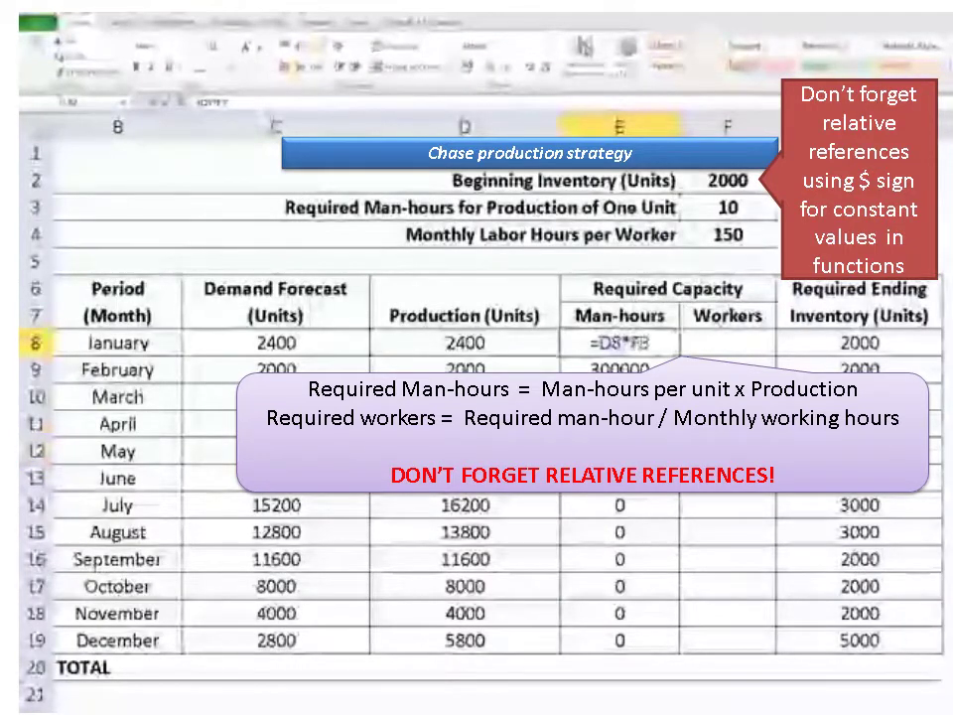
type("$$")
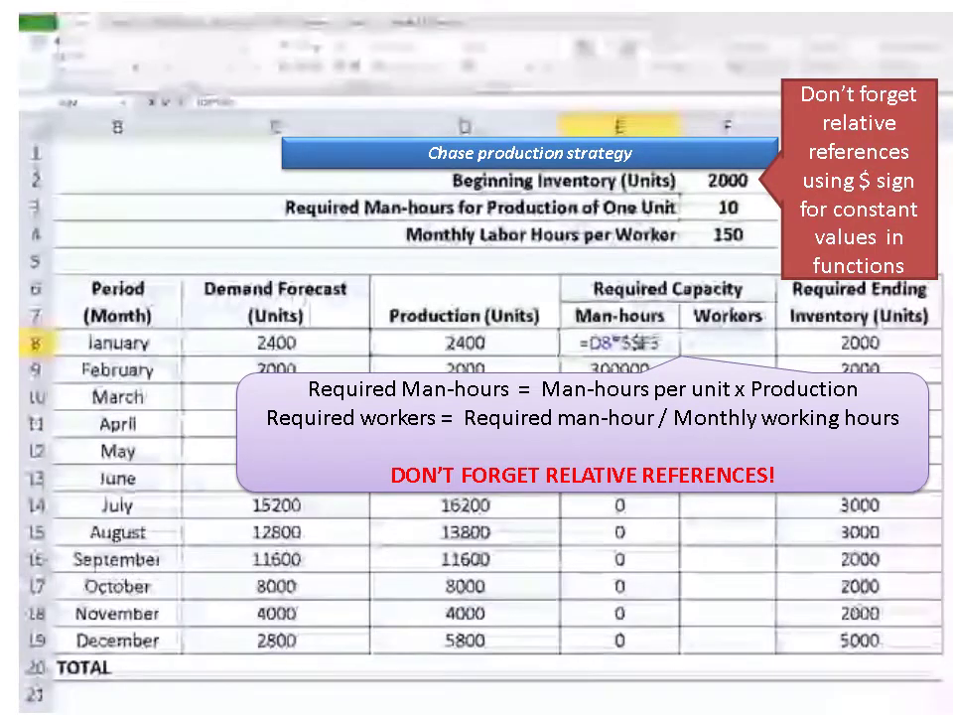
key("BackSpace")
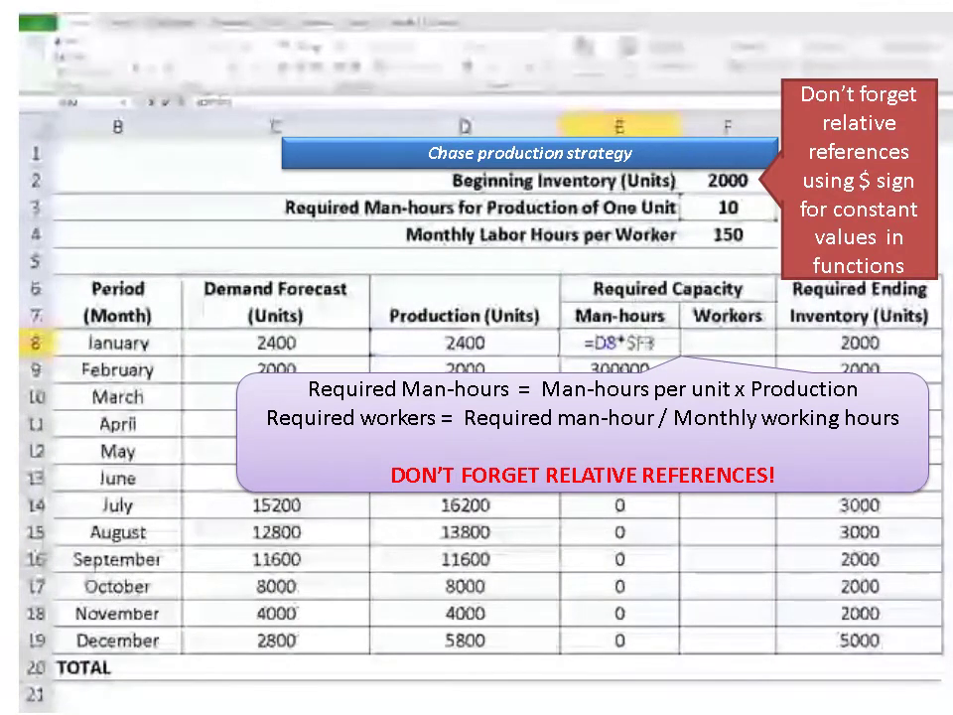
key("Right")
type("$")
key("Return")
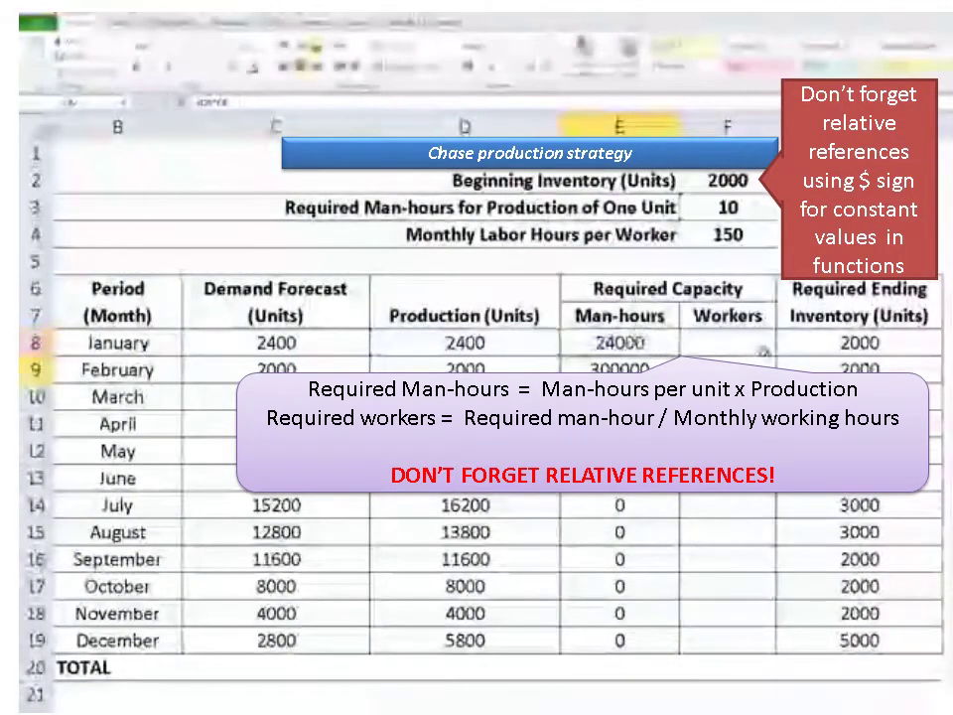
left_click(645, 349)
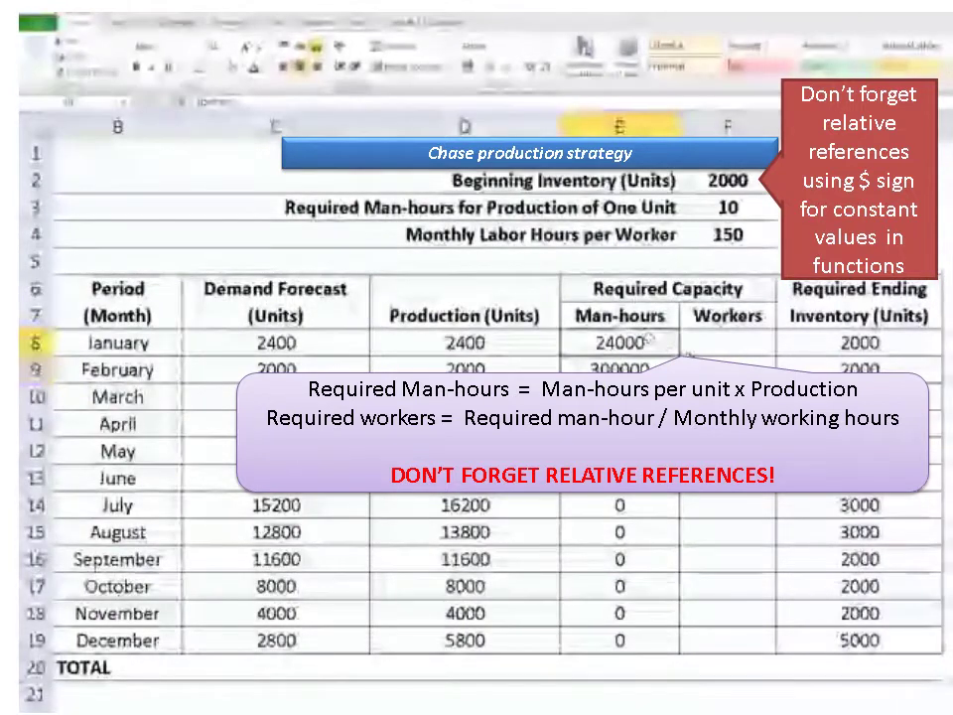
left_click(650, 638, "shift")
key("ctrl+d")
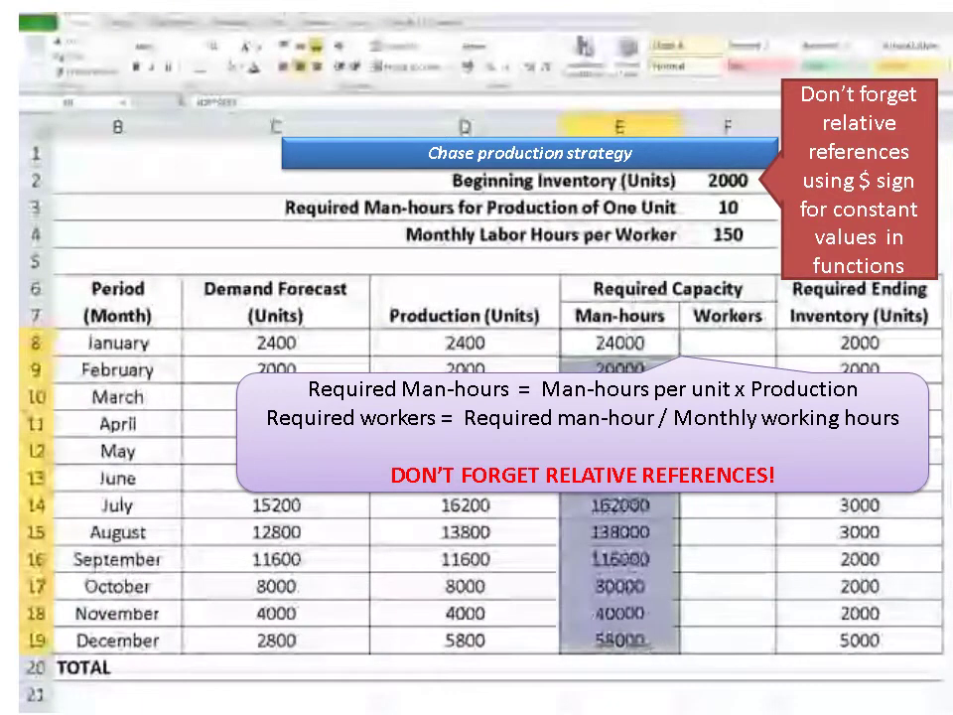
Enter =E8/$F$4 in F8 and fill the Workers formula down to F19
left_click(723, 345)
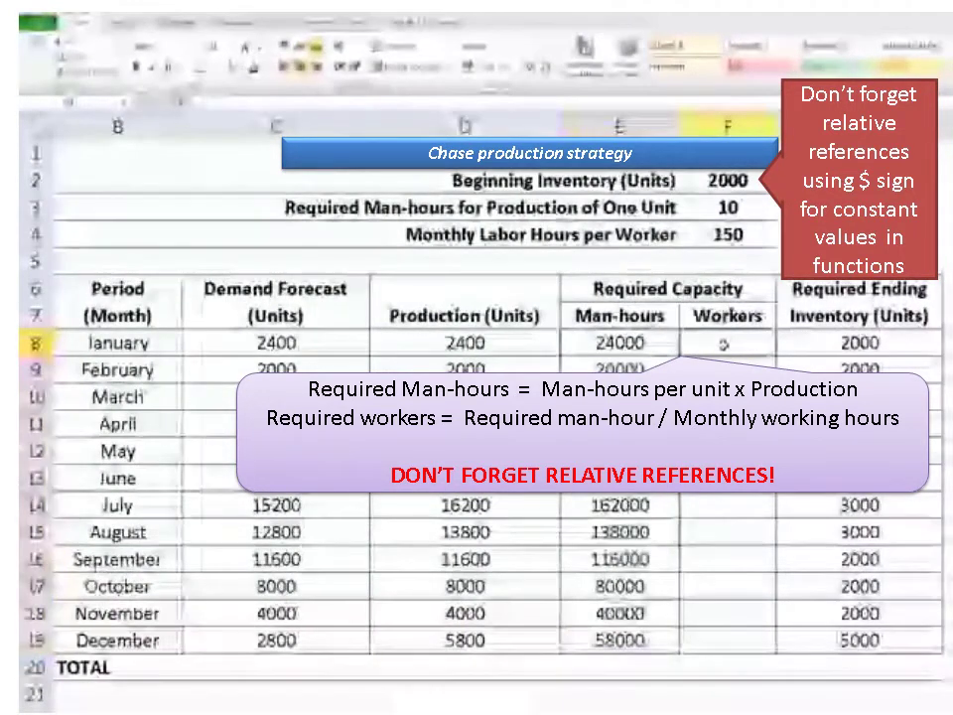
type("=")
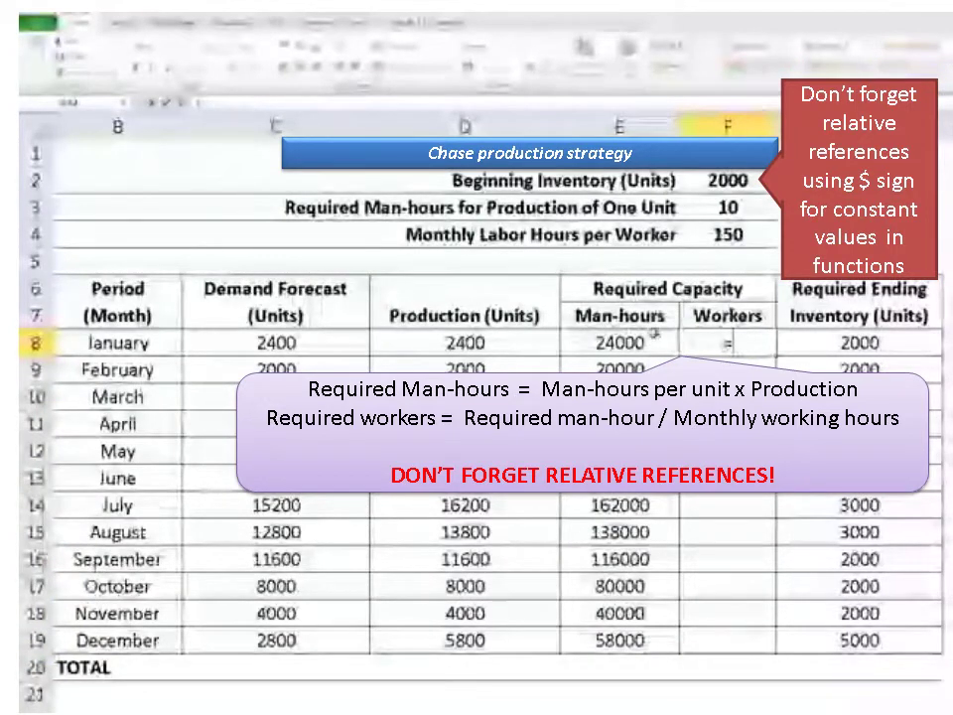
left_click(652, 342)
type("/")
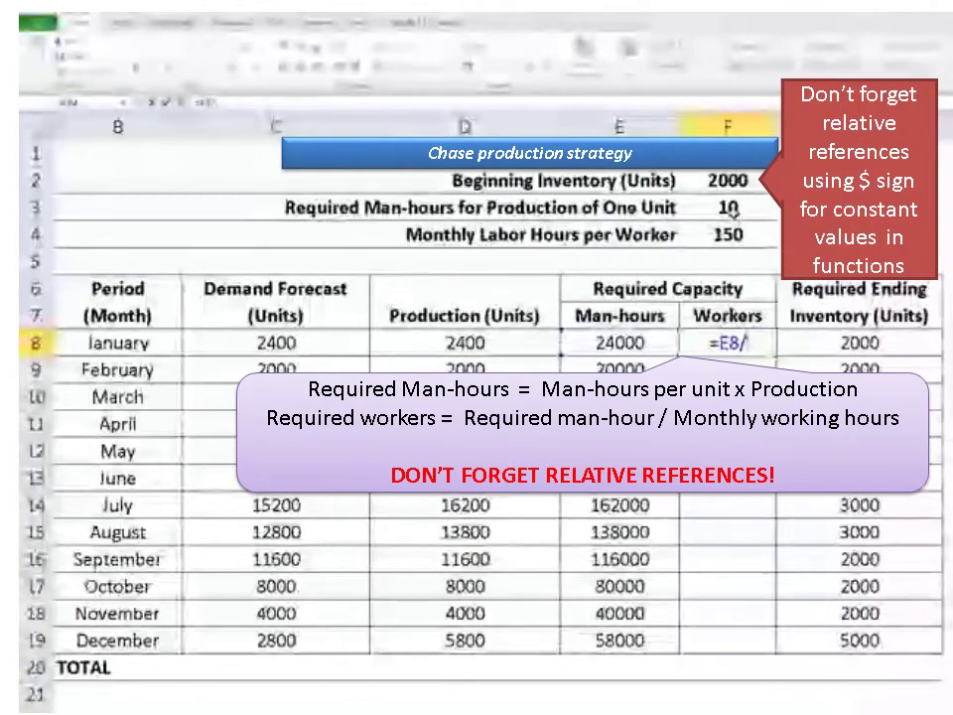
left_click(735, 235)
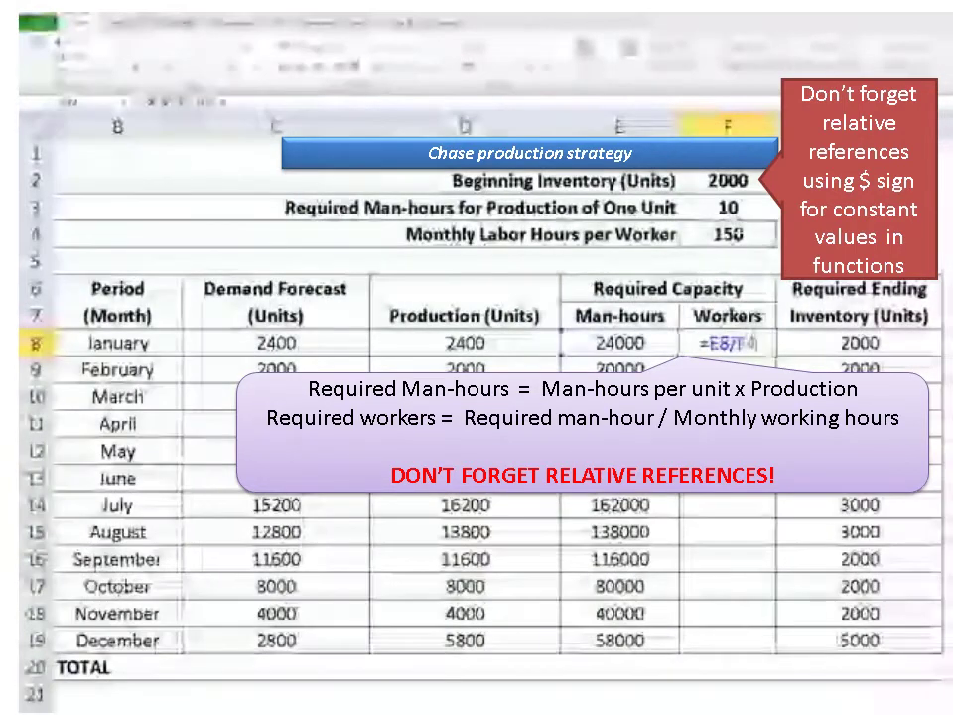
key("Return")
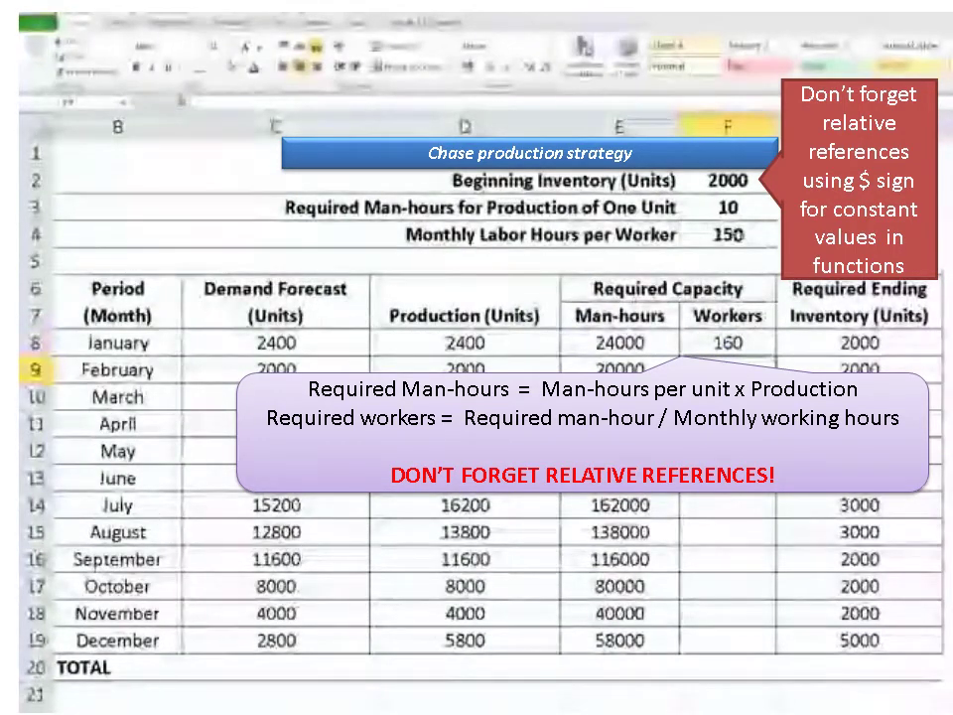
double_click(734, 342)
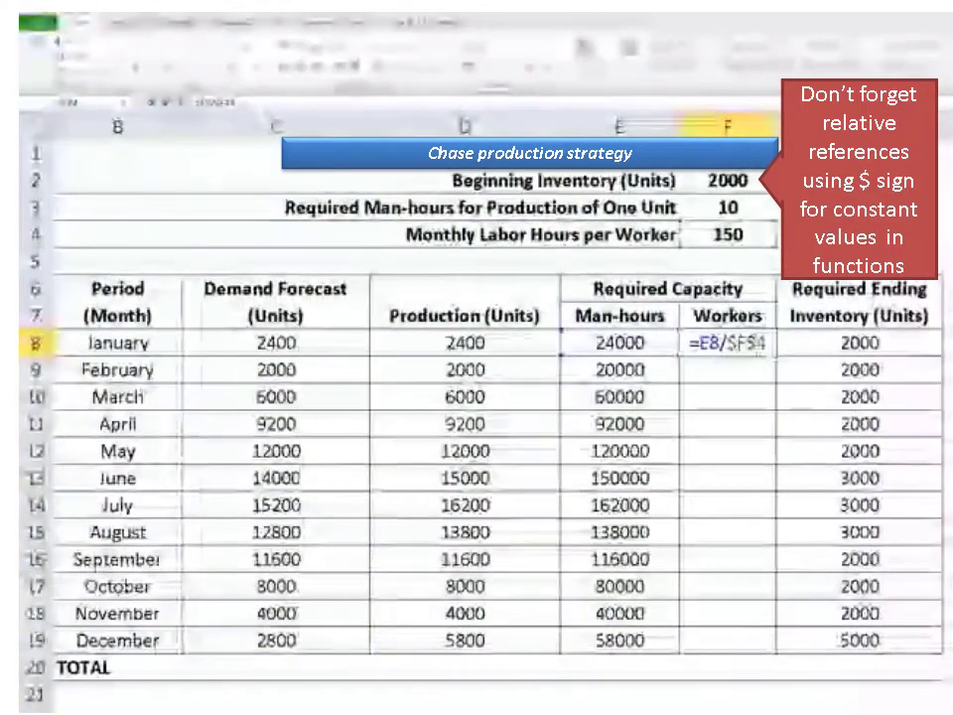
key("Return")
left_click(720, 347)
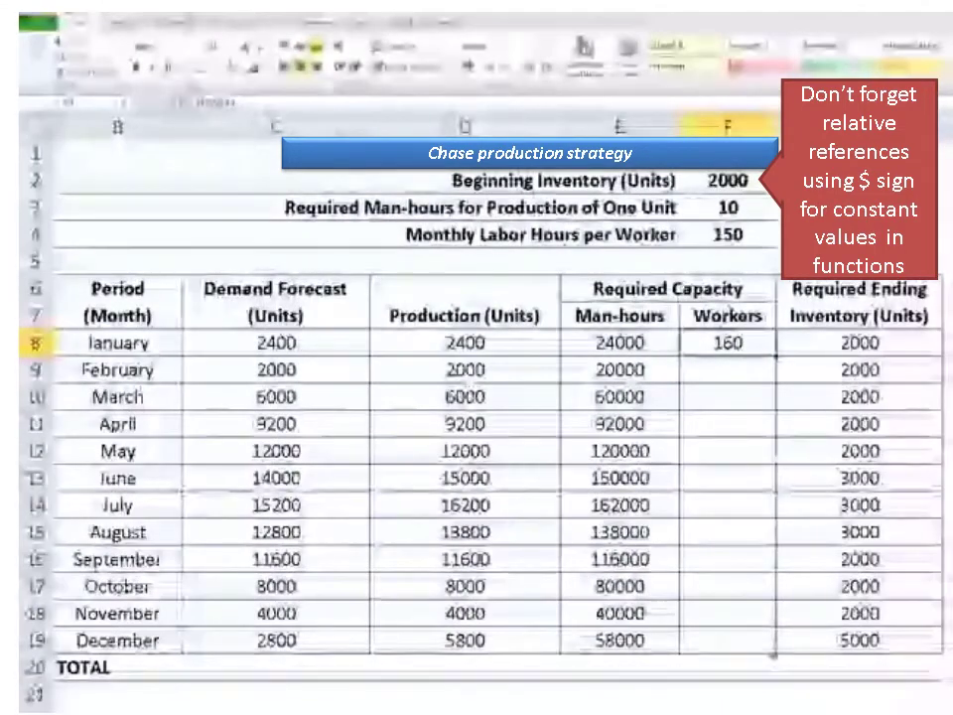
left_click_drag(775, 355, 775, 650)
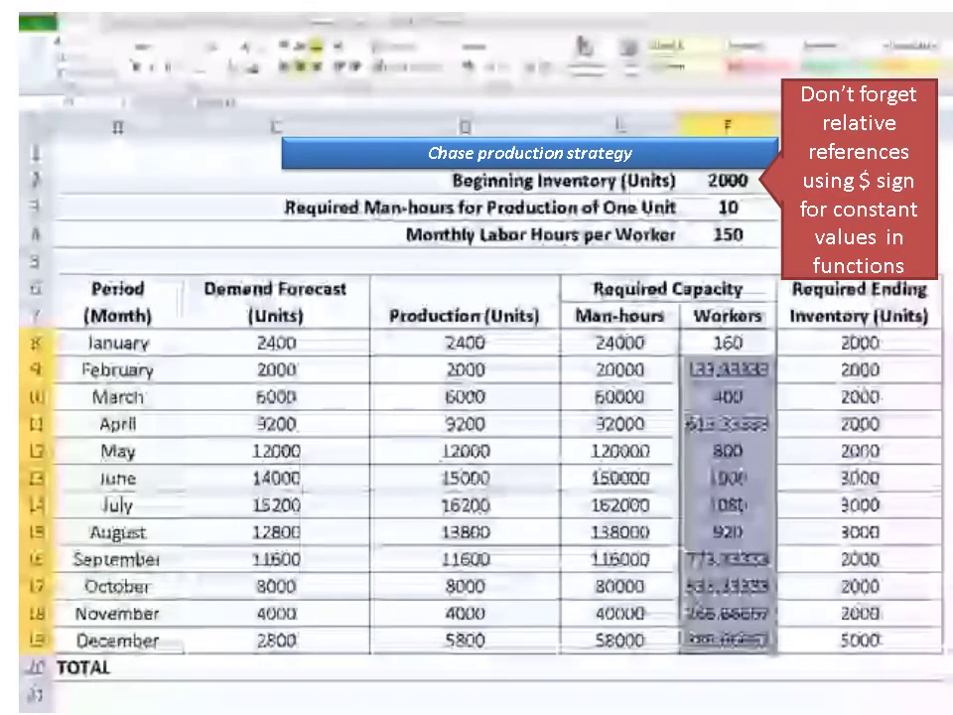
Format the worker counts as whole numbers with no decimals
left_click(535, 71)
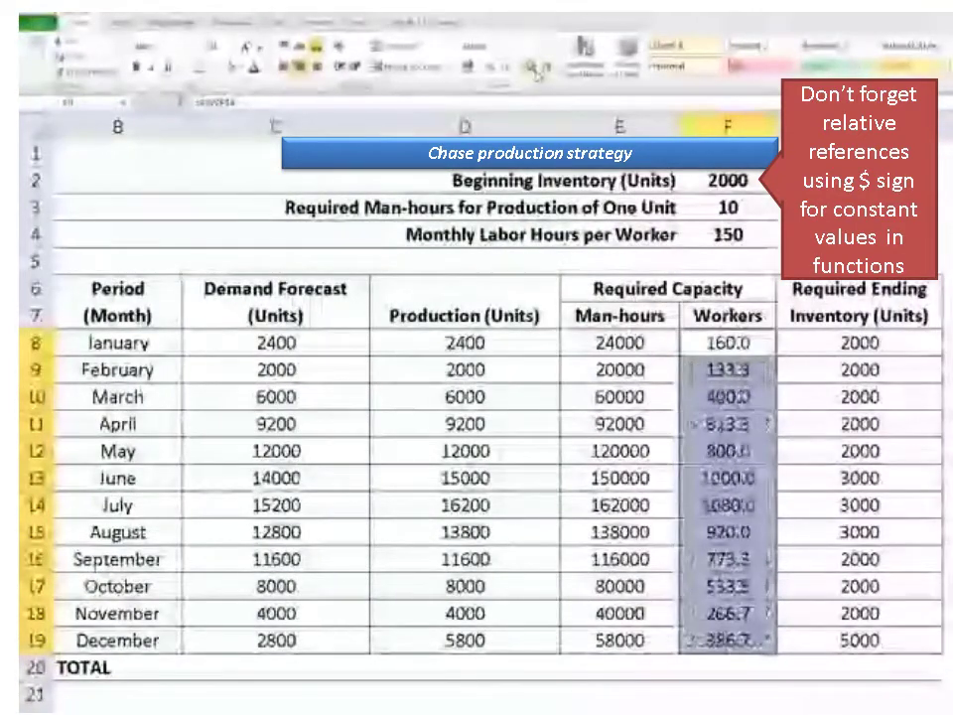
left_click(536, 72)
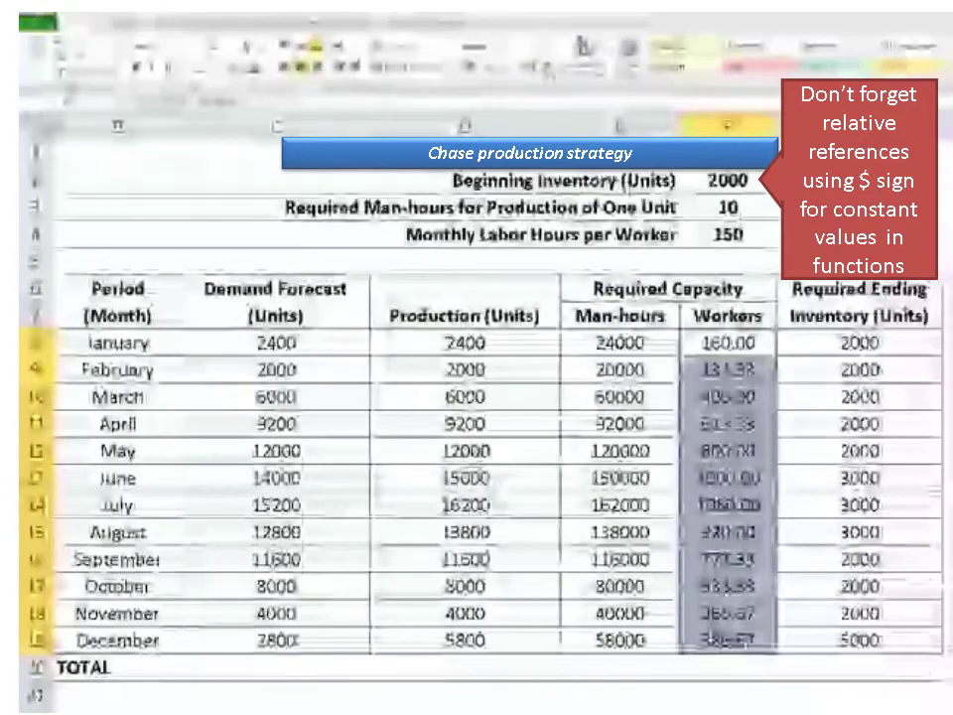
left_click(540, 68)
left_click(540, 68)
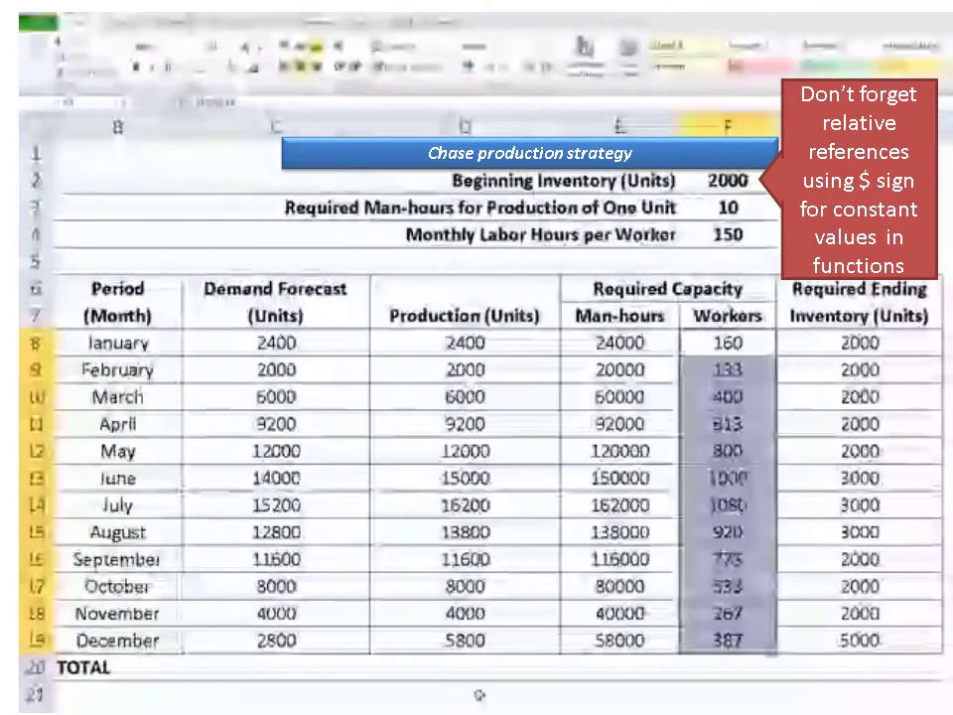
left_click(463, 667)
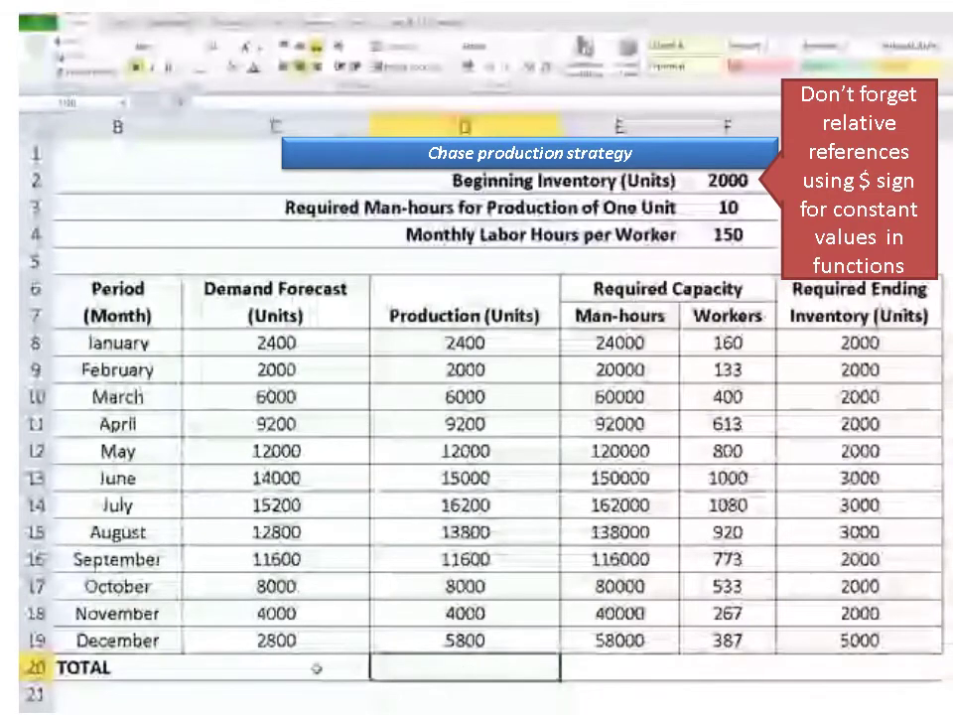
Total the Demand Forecast in C20 with =SUM(C8:C19), giving 100000
left_click(315, 667)
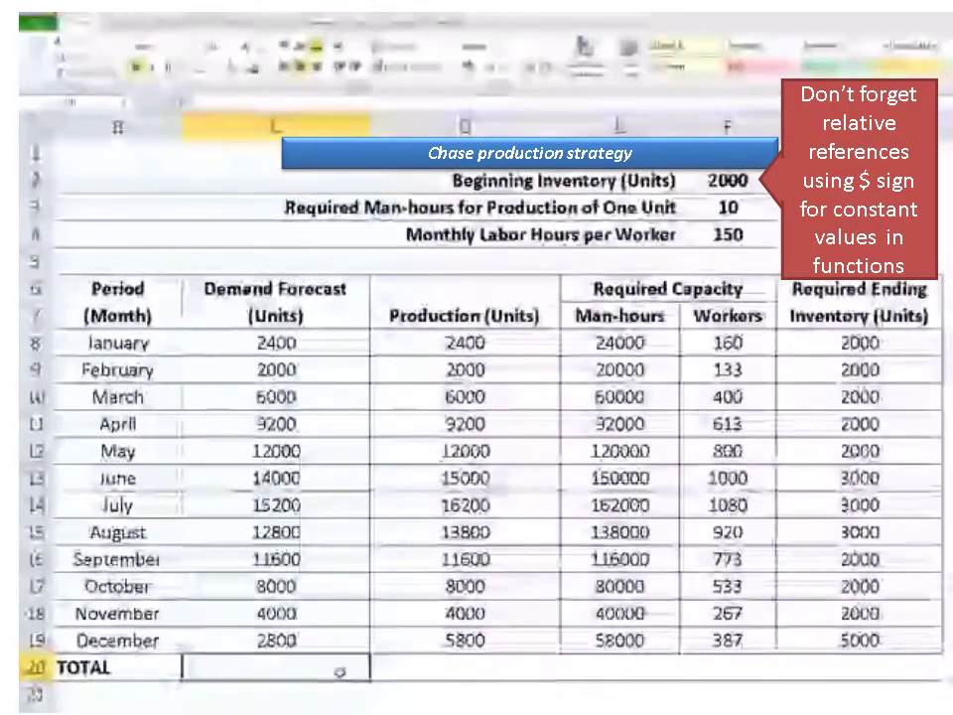
double_click(339, 671)
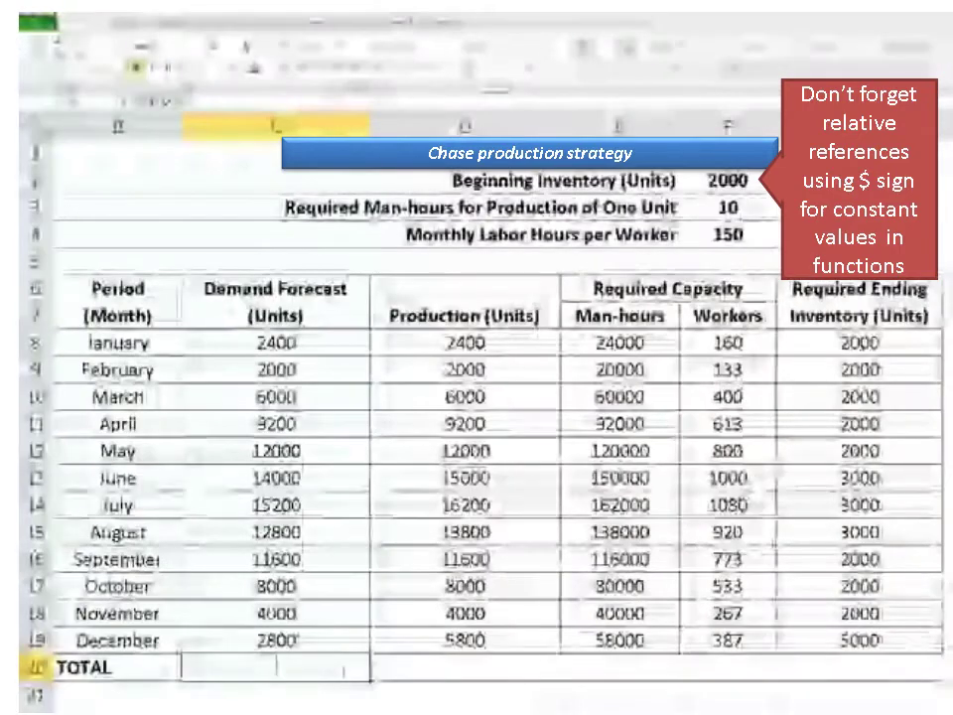
type("=su")
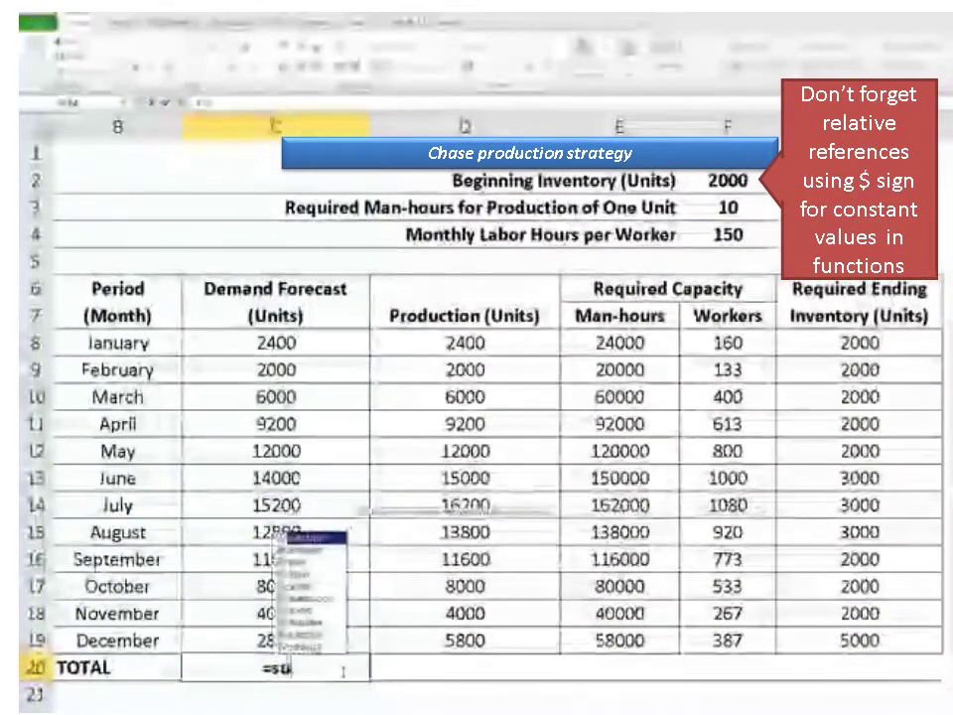
type("m")
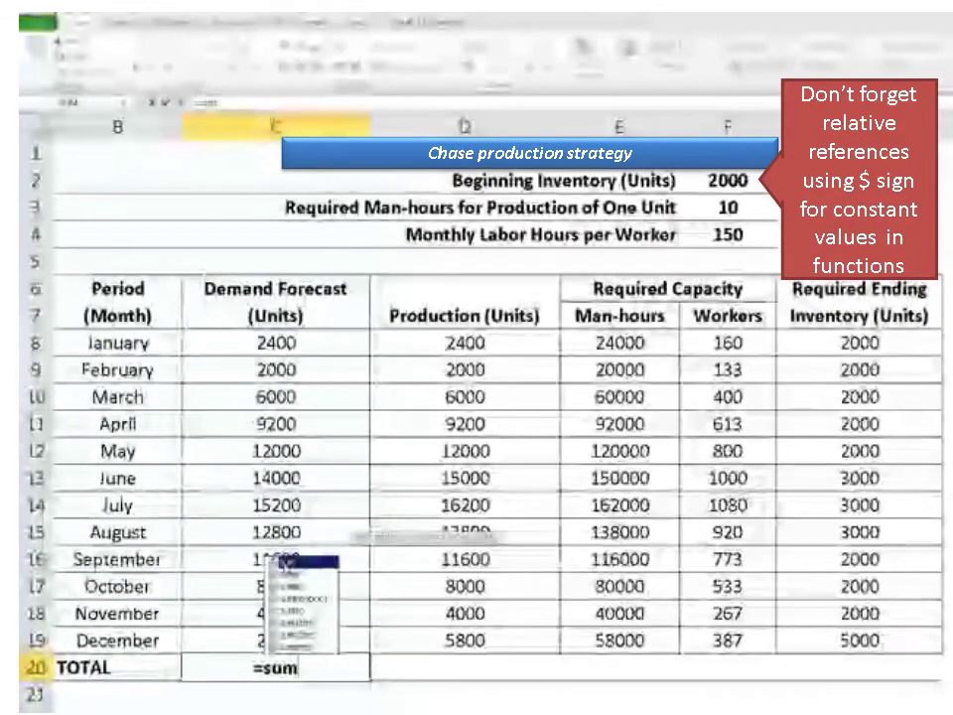
key("Tab")
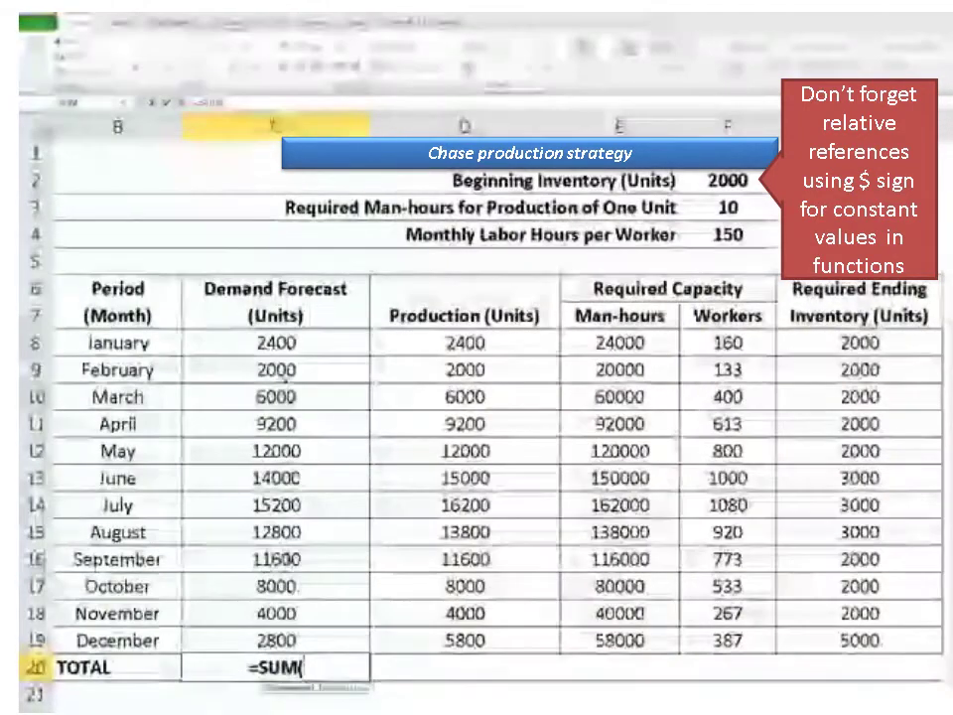
left_click_drag(287, 342, 287, 641)
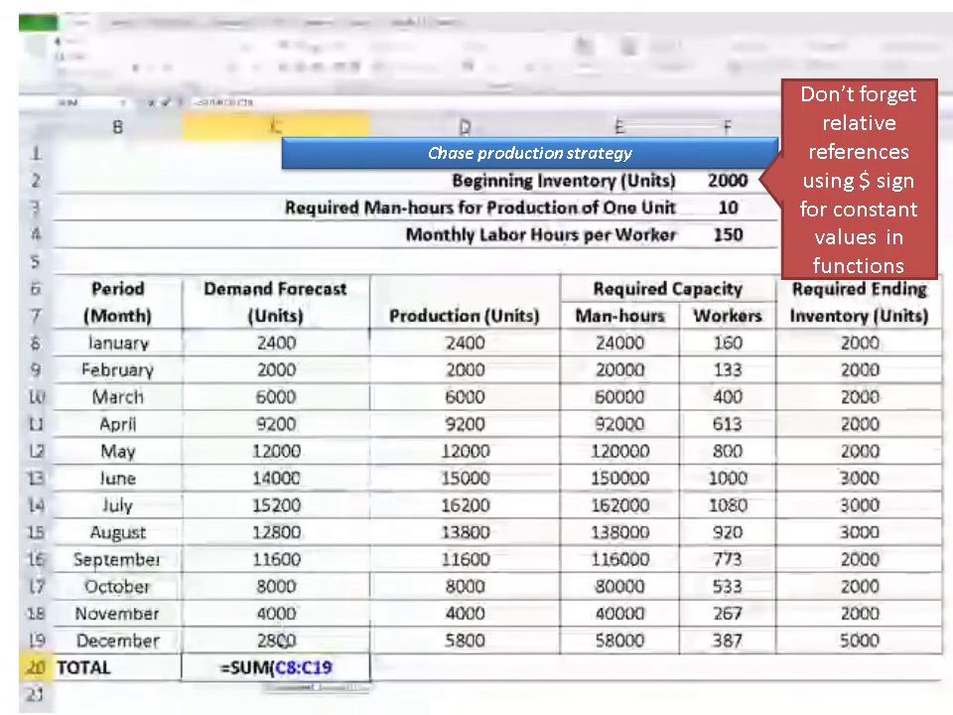
key("Return")
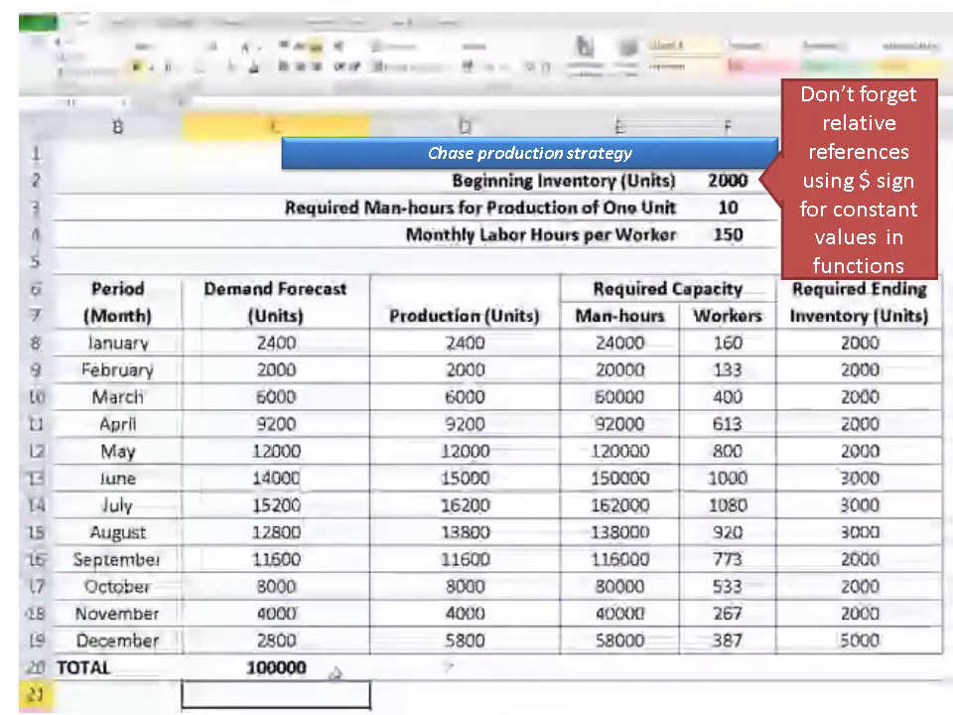
left_click(337, 667)
double_click(337, 667)
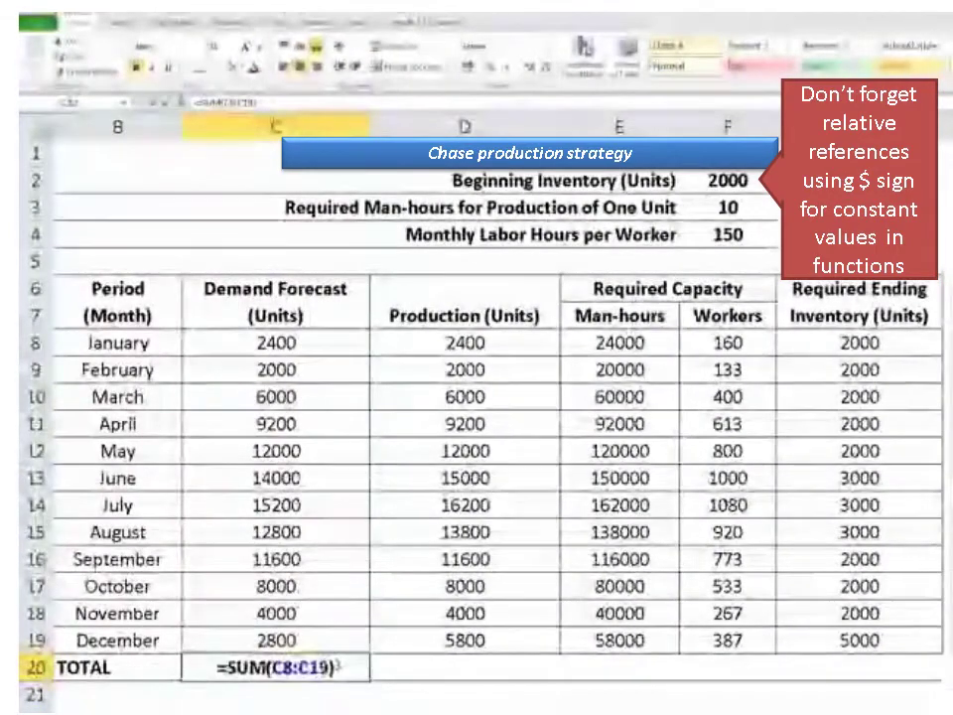
key("Escape")
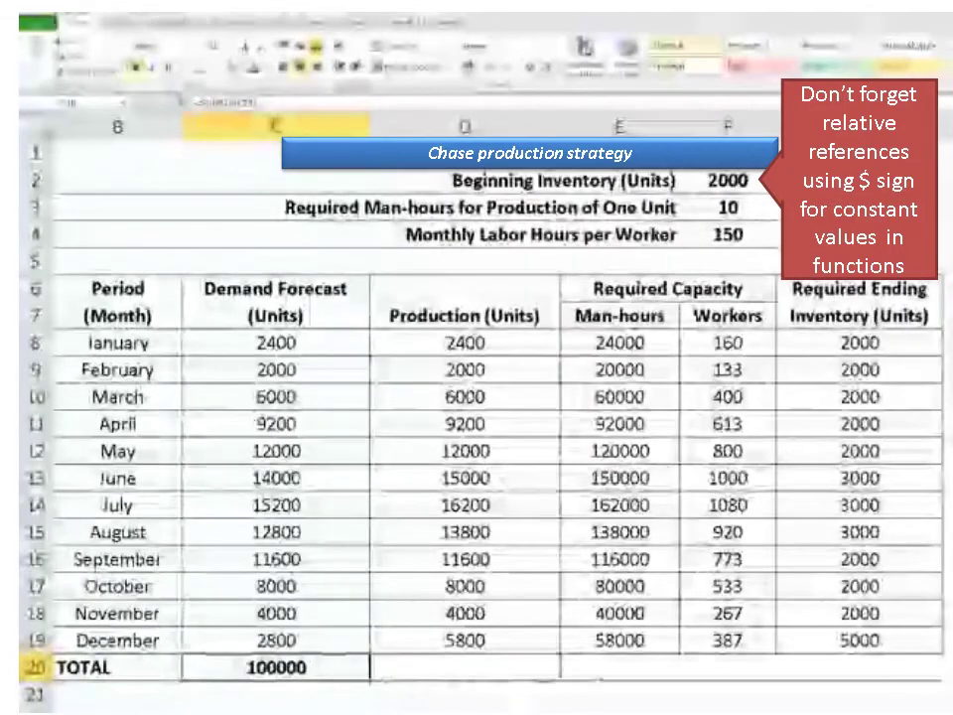
Copy the SUM across C20:G20, then clear the Workers and Ending Inventory totals
left_click(879, 667, "shift")
key("ctrl+r")
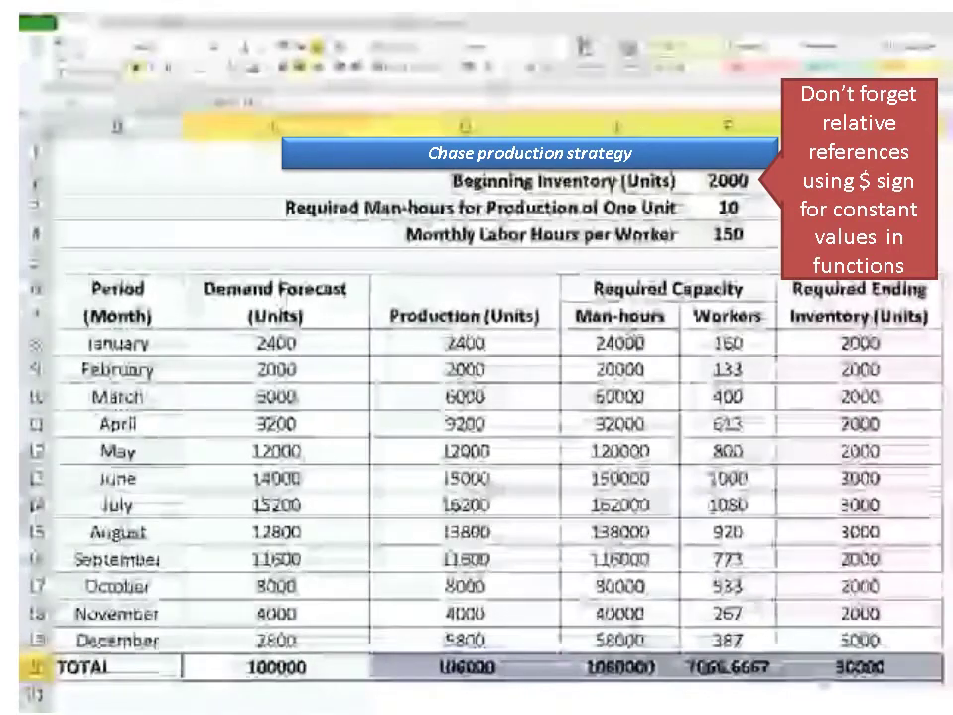
left_click_drag(727, 666, 838, 667)
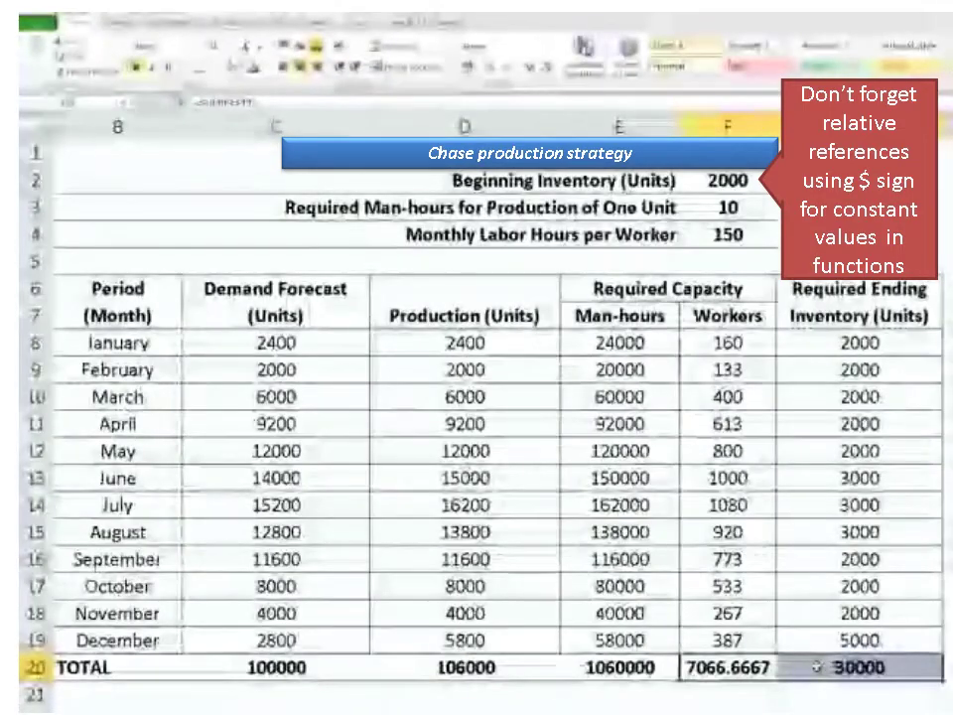
key("Delete")
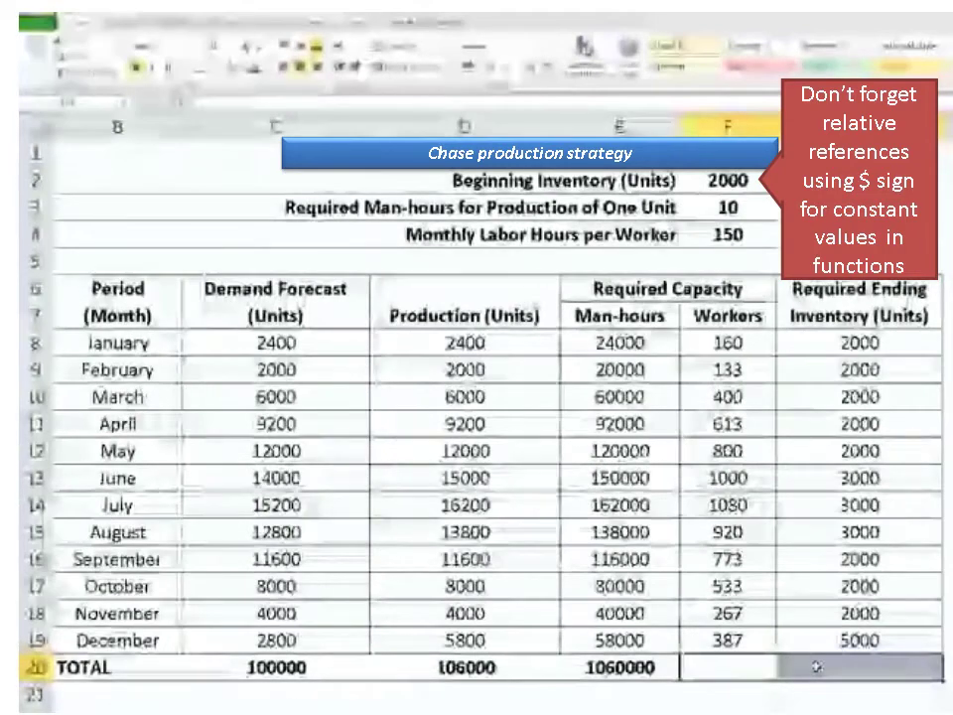
left_click(850, 660)
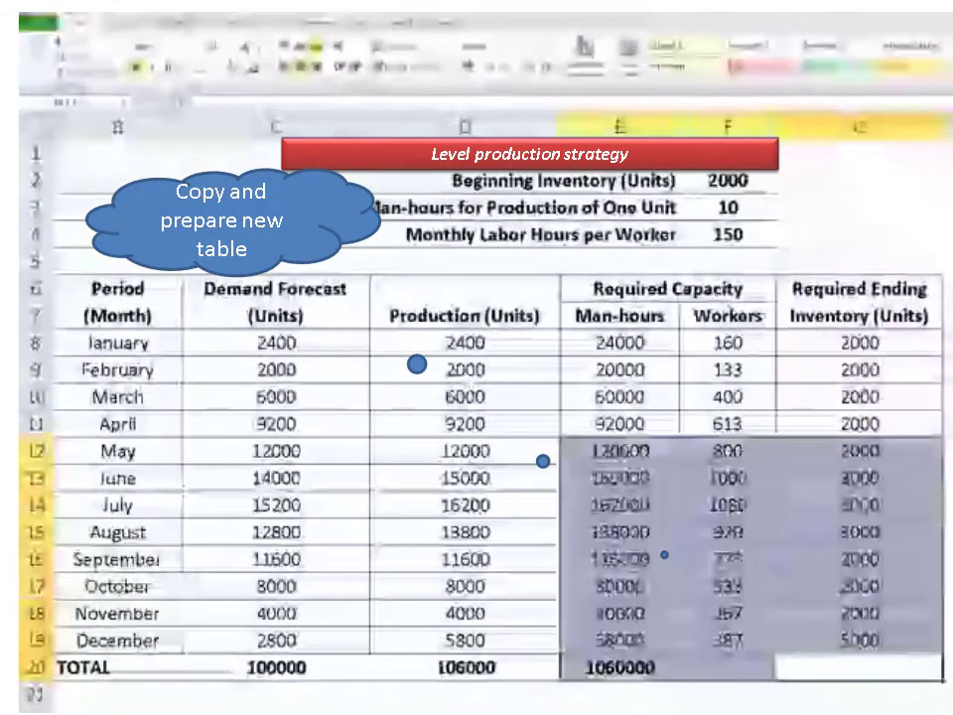
Copy the whole chase strategy table and paste it starting at cell K1
mouse_move(904, 663)
left_mouse_down()
mouse_move(248, 260)
mouse_move(138, 155)
left_mouse_up()
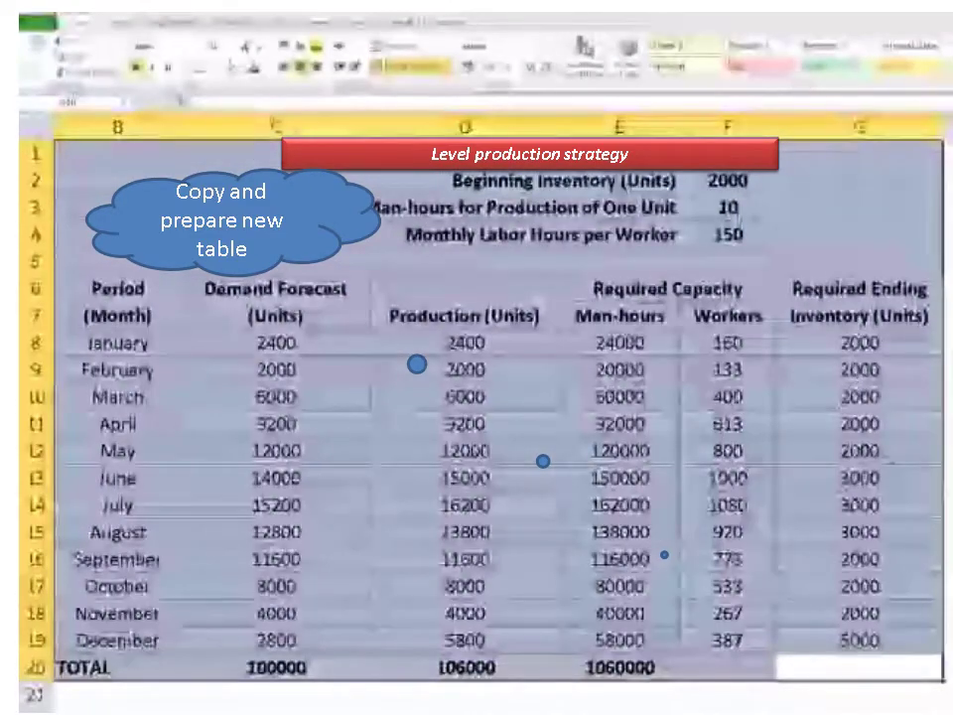
key("ctrl+c")
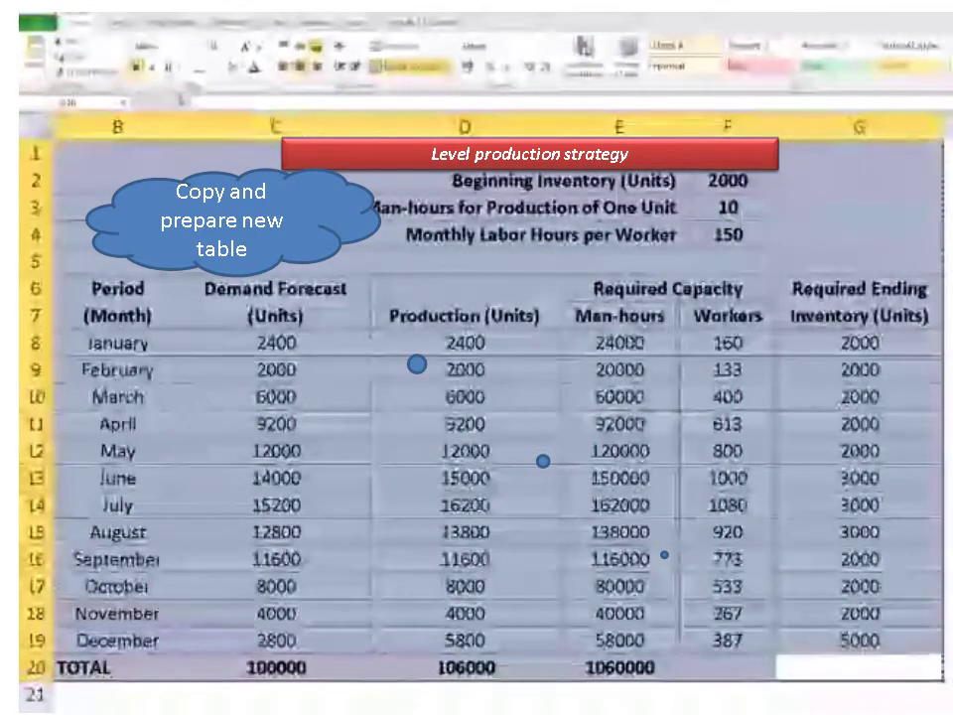
scroll(476, 397, "right", 4)
scroll(476, 397, "right", 1)
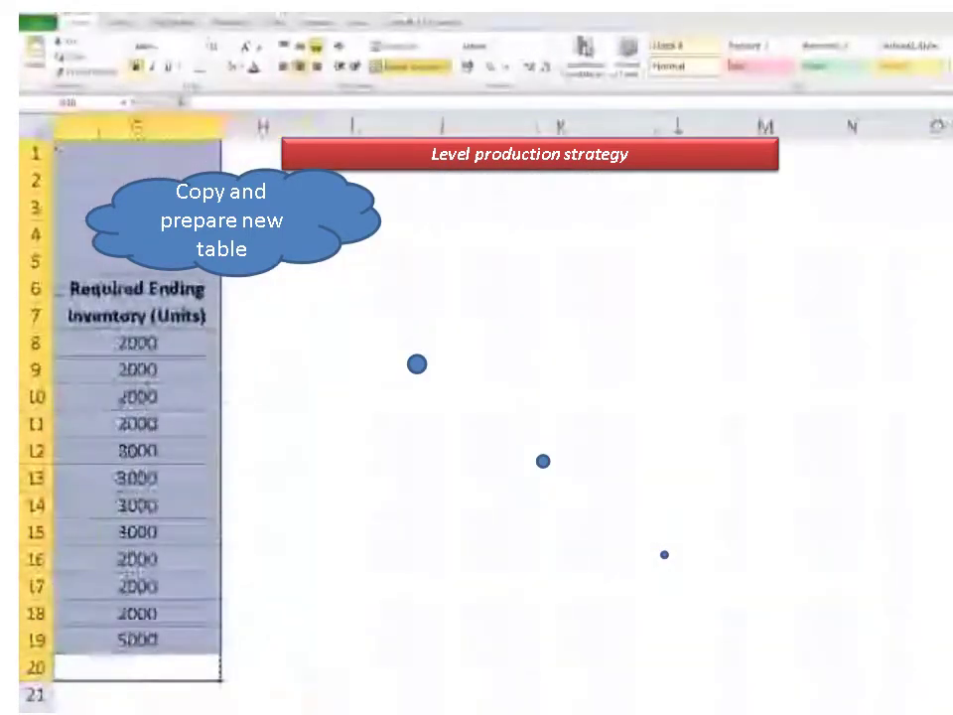
scroll(476, 397, "right", 1)
scroll(476, 397, "right", 1)
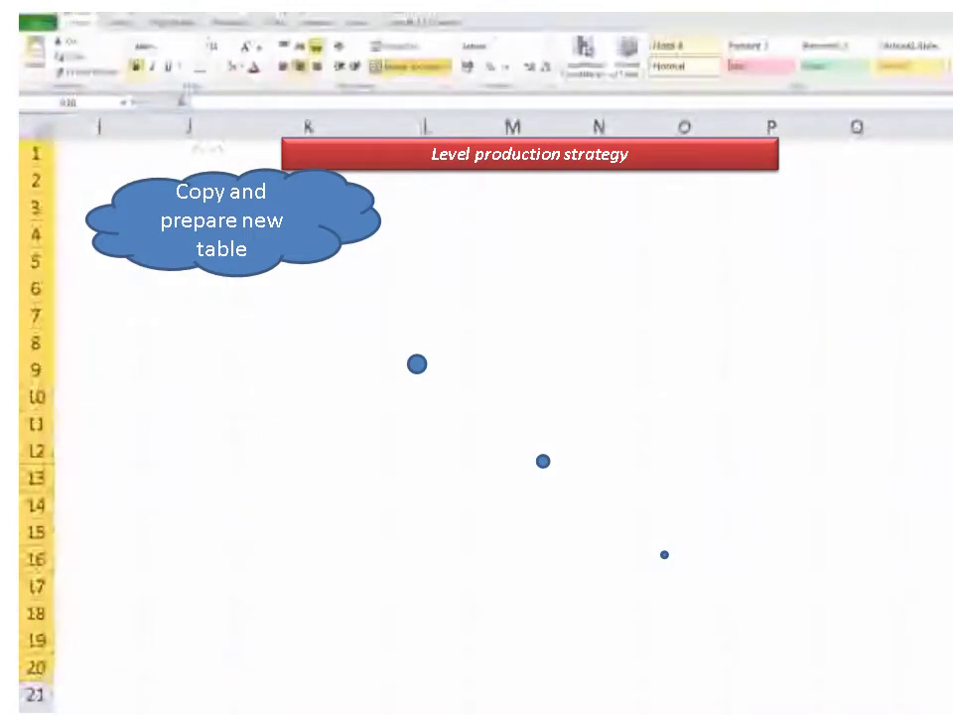
left_click(256, 153)
key("ctrl+v")
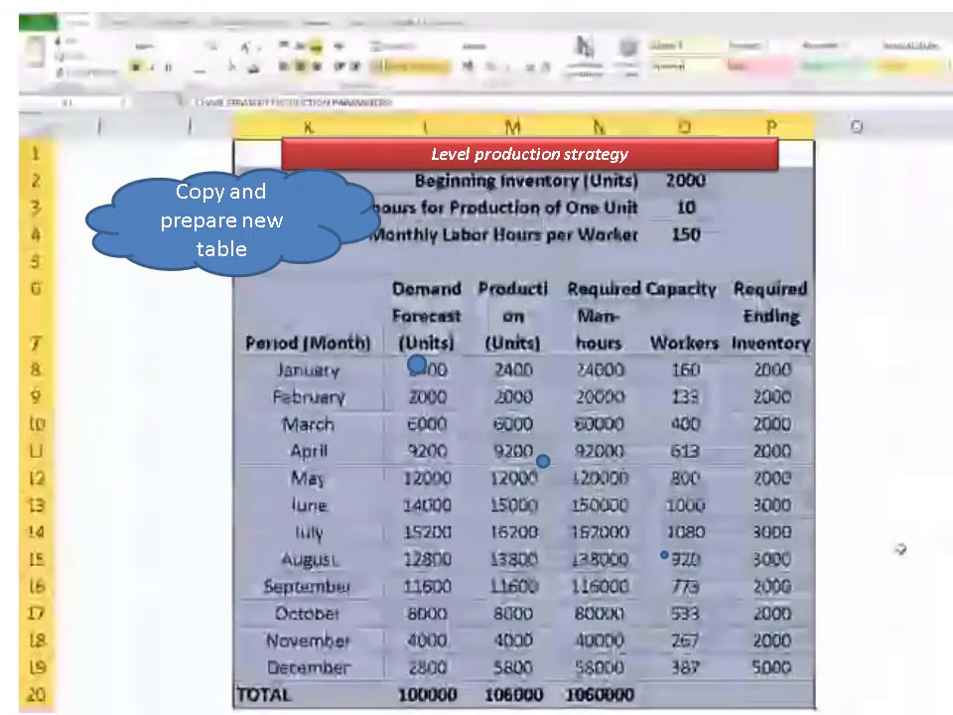
left_click(762, 236)
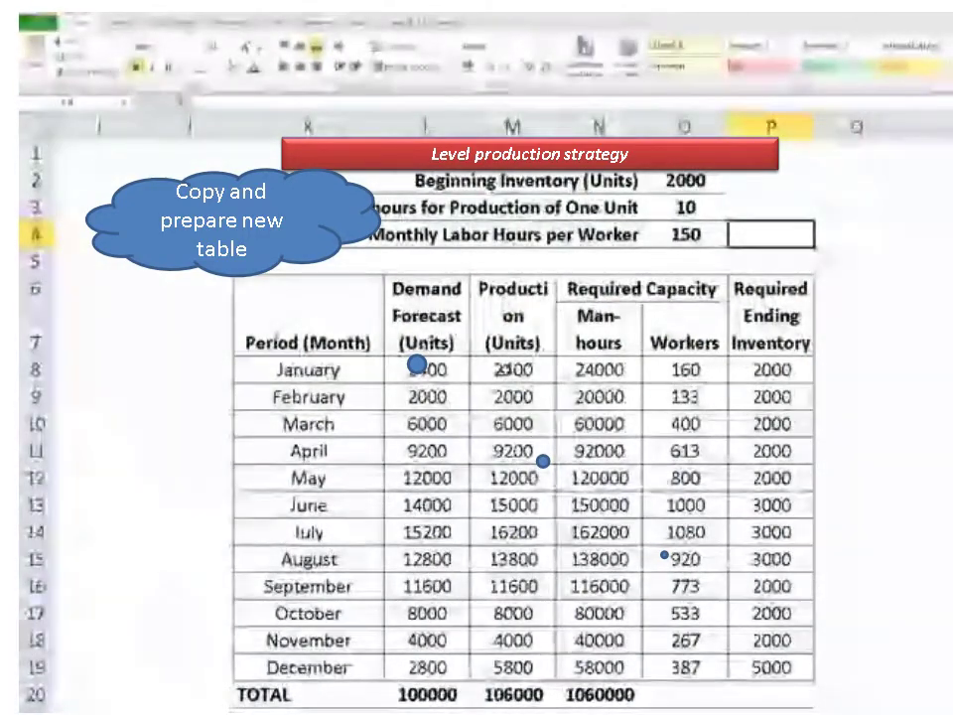
Clear the monthly Production through Ending Inventory values in M8:P19
mouse_move(506, 369)
left_mouse_down()
mouse_move(774, 532)
mouse_move(845, 640)
left_mouse_up()
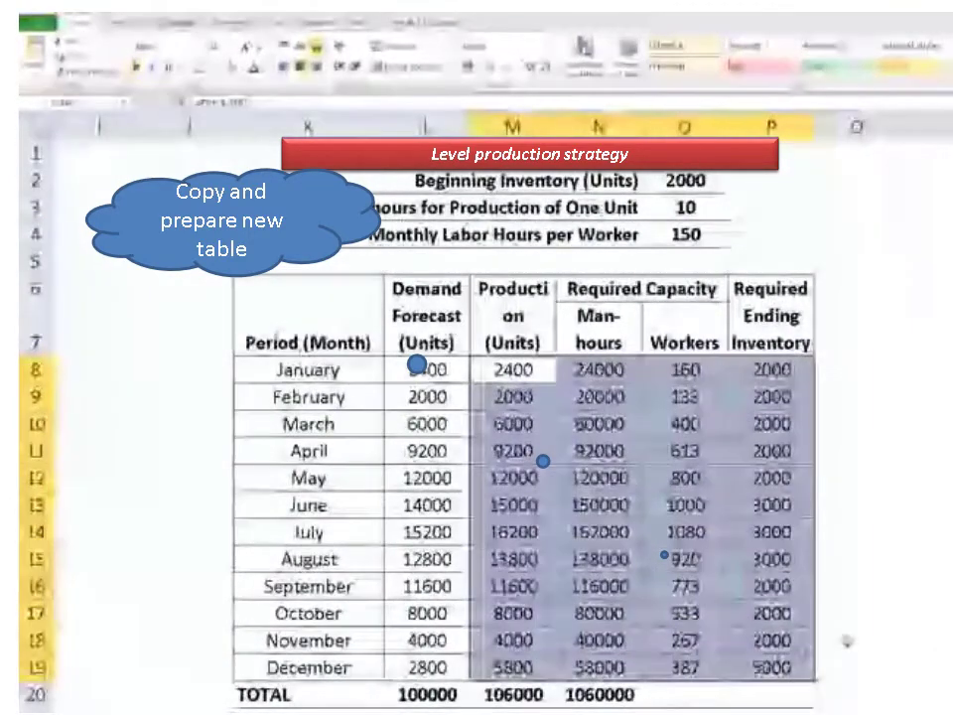
key("Delete")
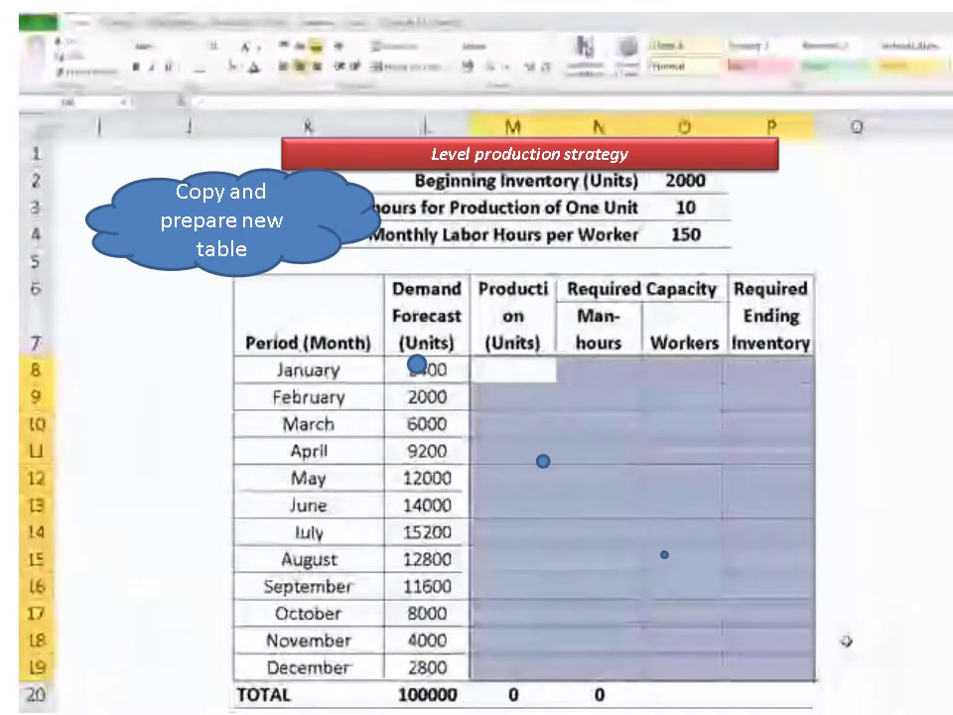
left_click(495, 367)
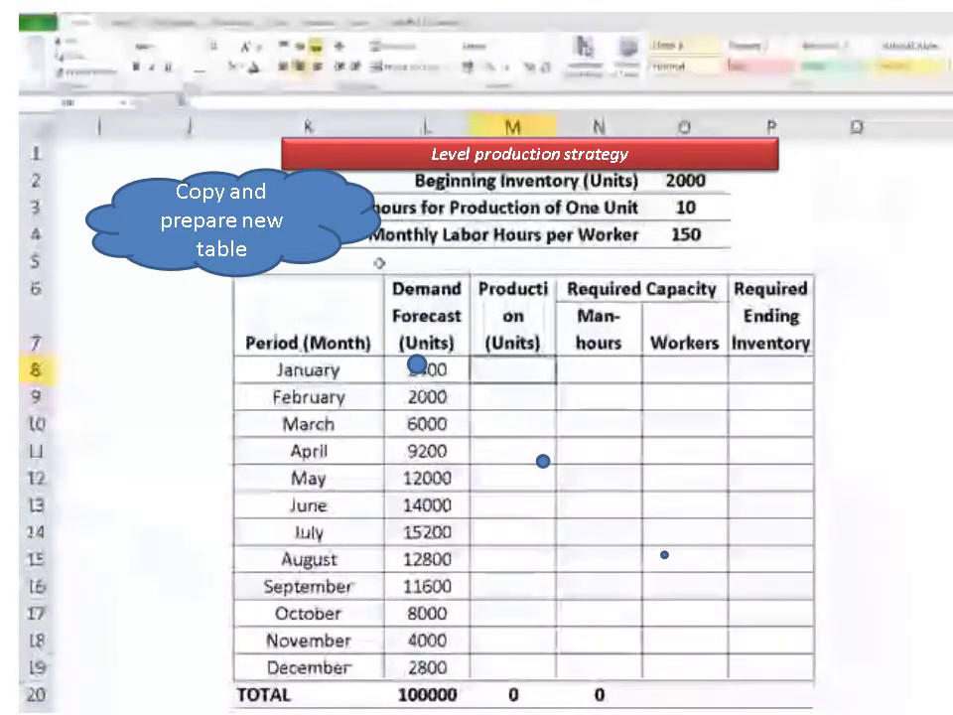
left_click_drag(358, 263, 606, 261)
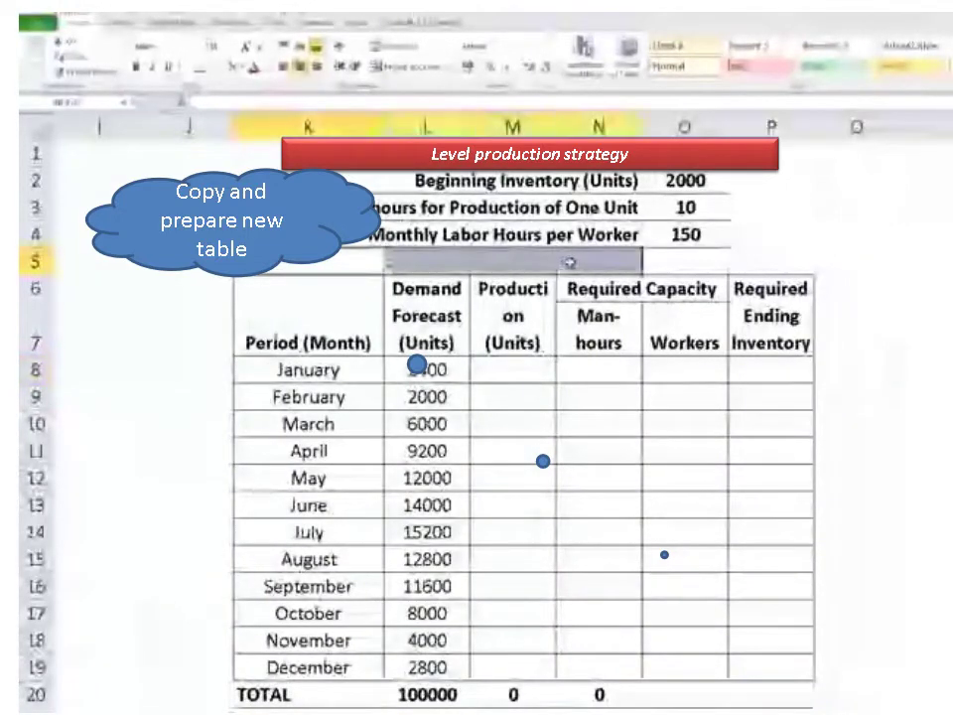
Merge K5:N5, enter 'Monthly target production', and right-align the label
left_click(410, 66)
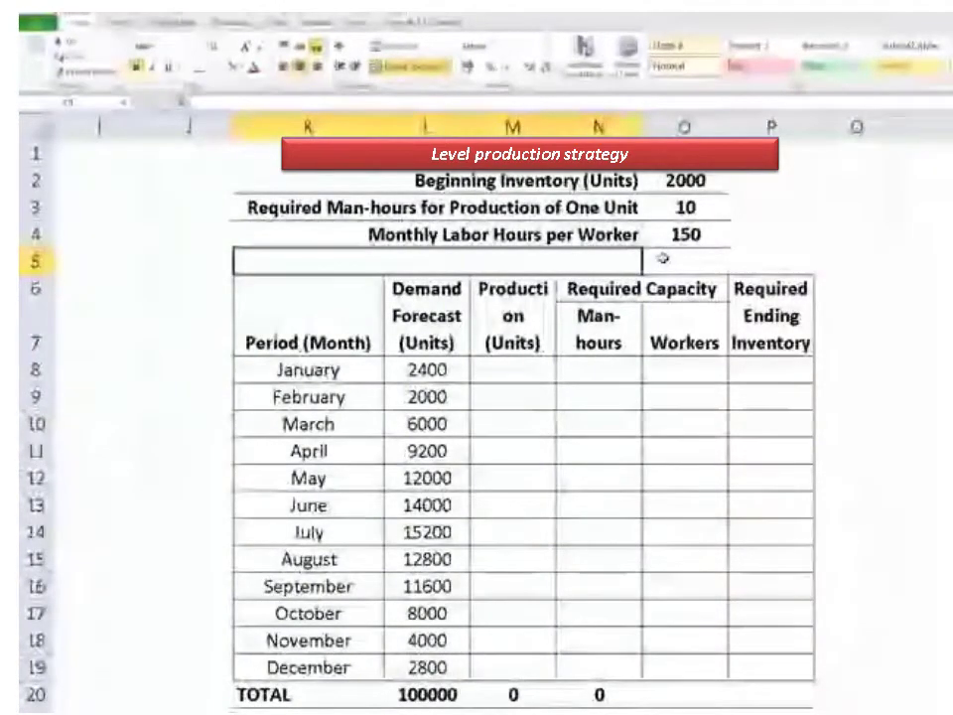
type("Mon")
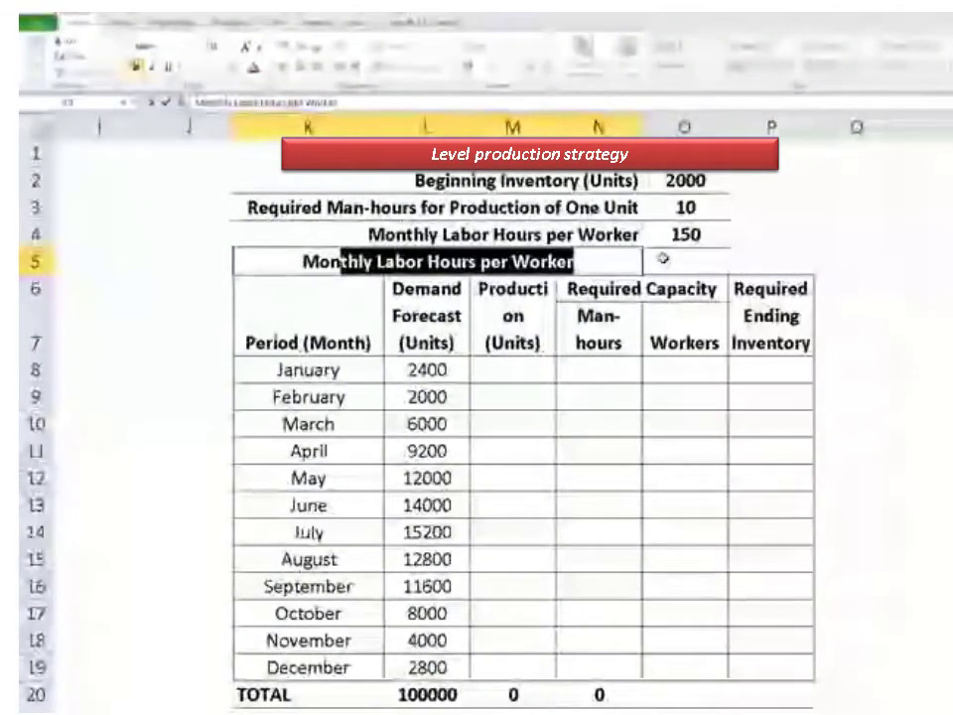
type("th")
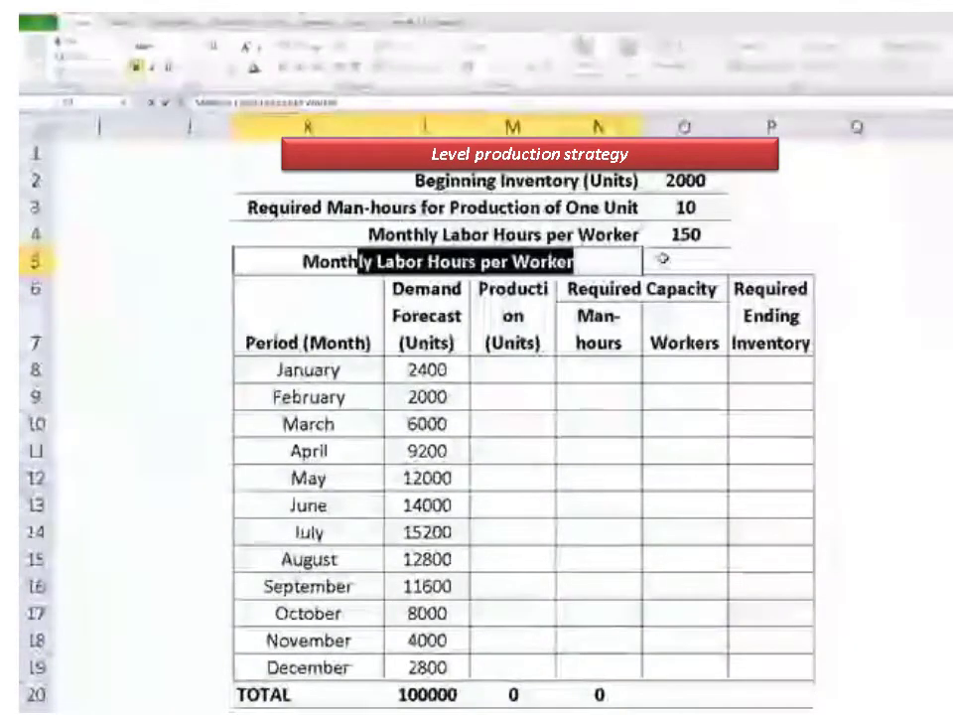
type("ly")
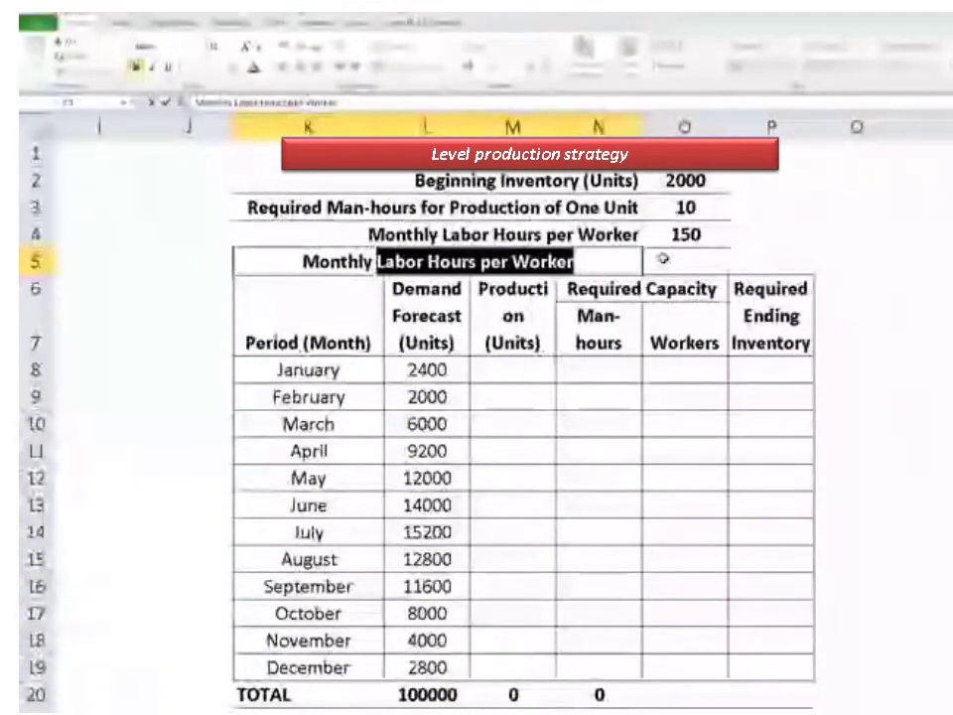
type(" target pr")
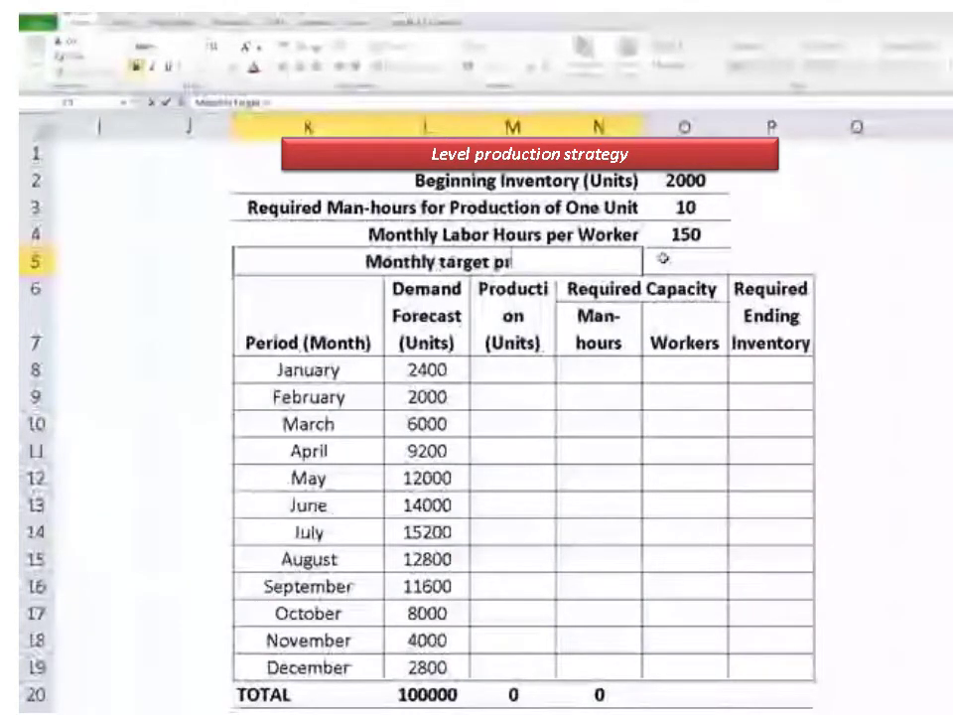
type("oduct")
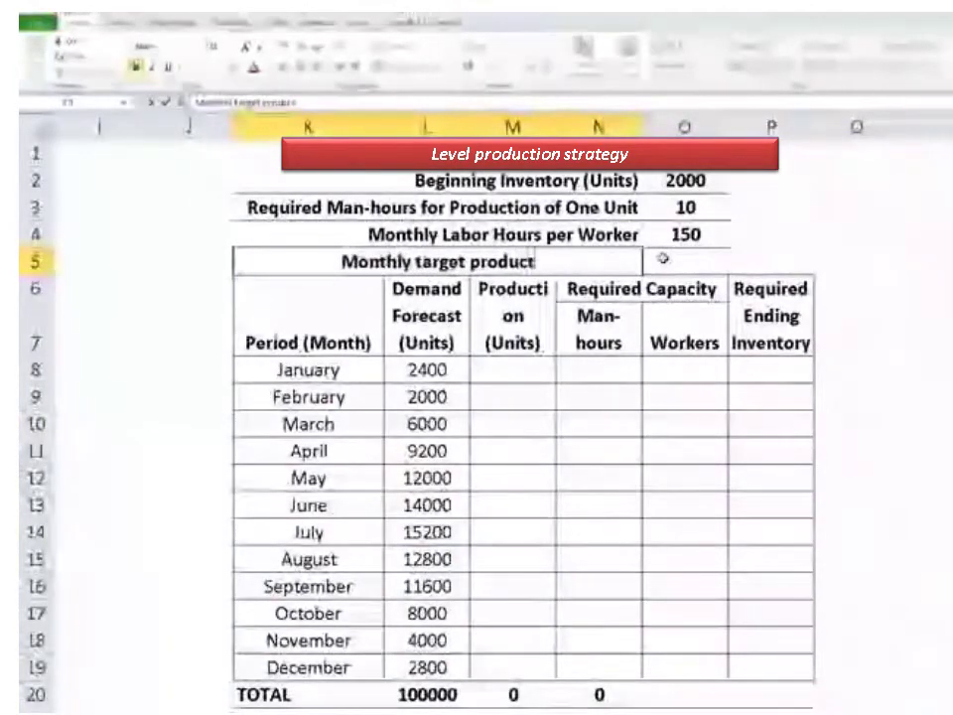
type("ion")
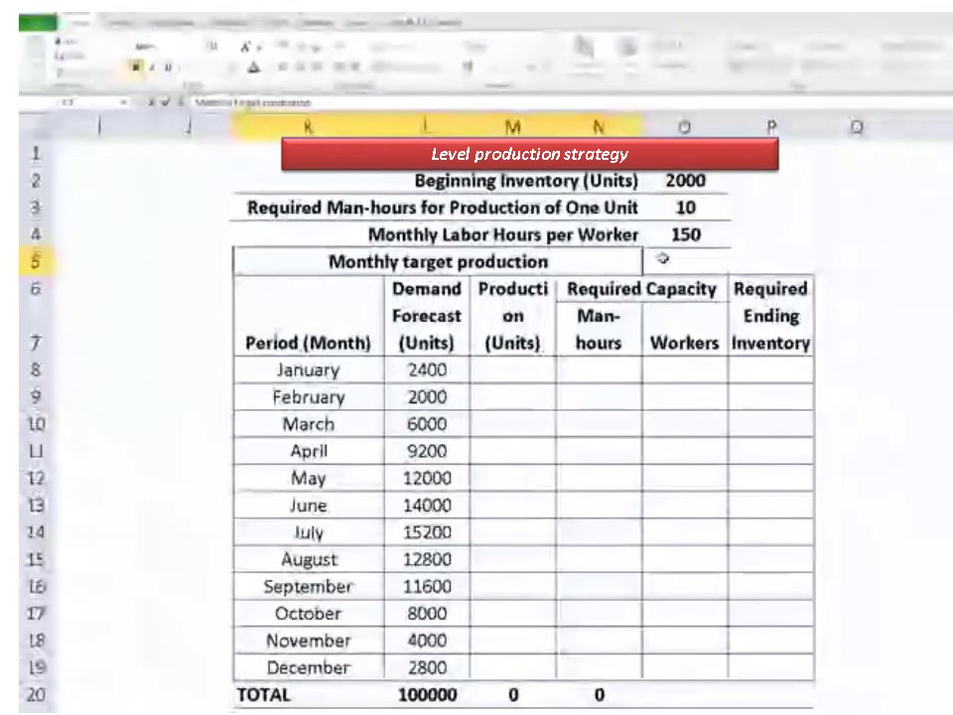
key("Return")
left_click_drag(630, 263, 308, 262)
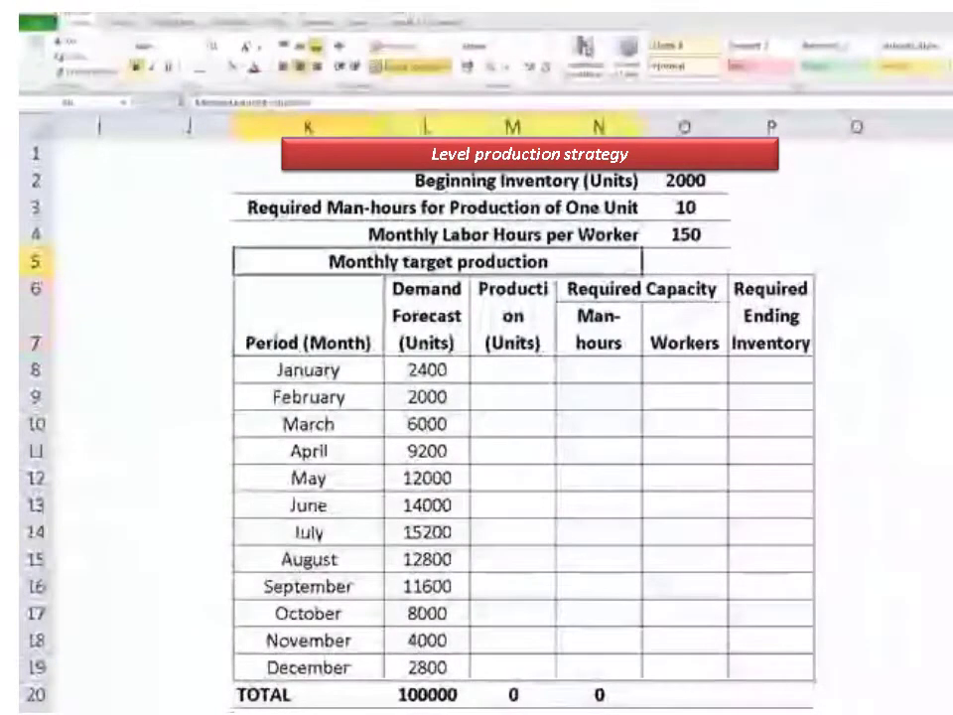
left_click(316, 65)
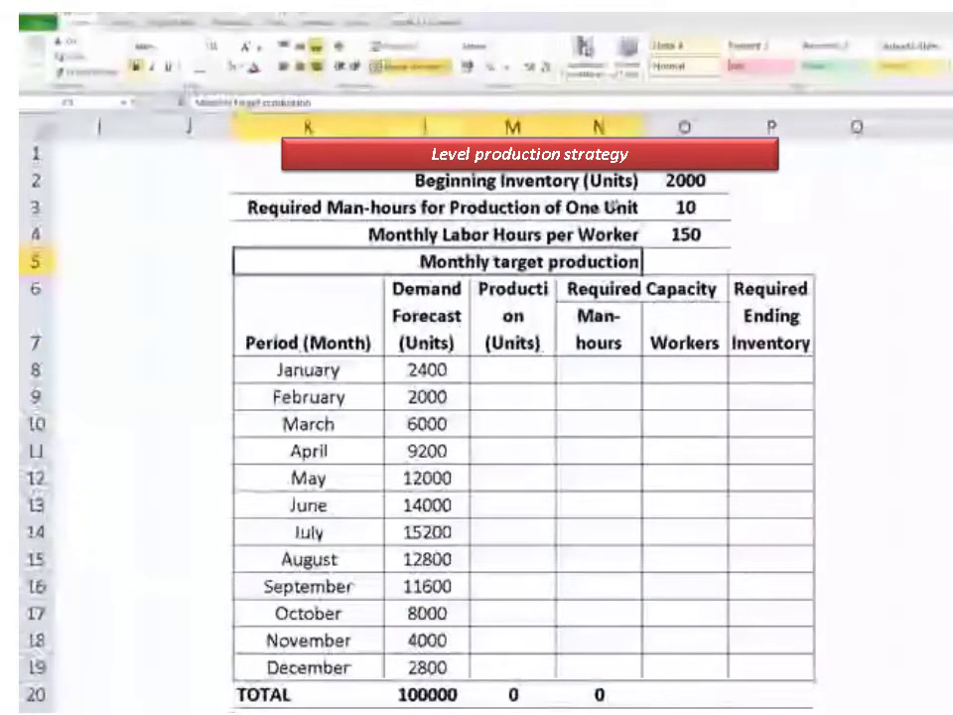
left_click(678, 267)
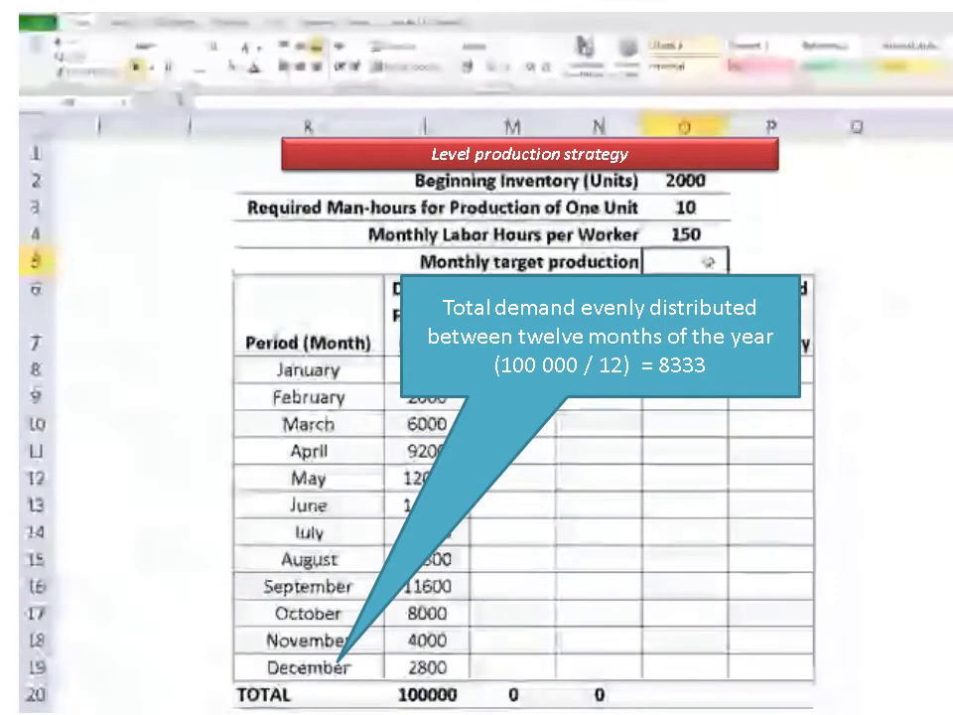
Enter =L20/12 in O5 to show the 8333 monthly target, and widen column O
type("=")
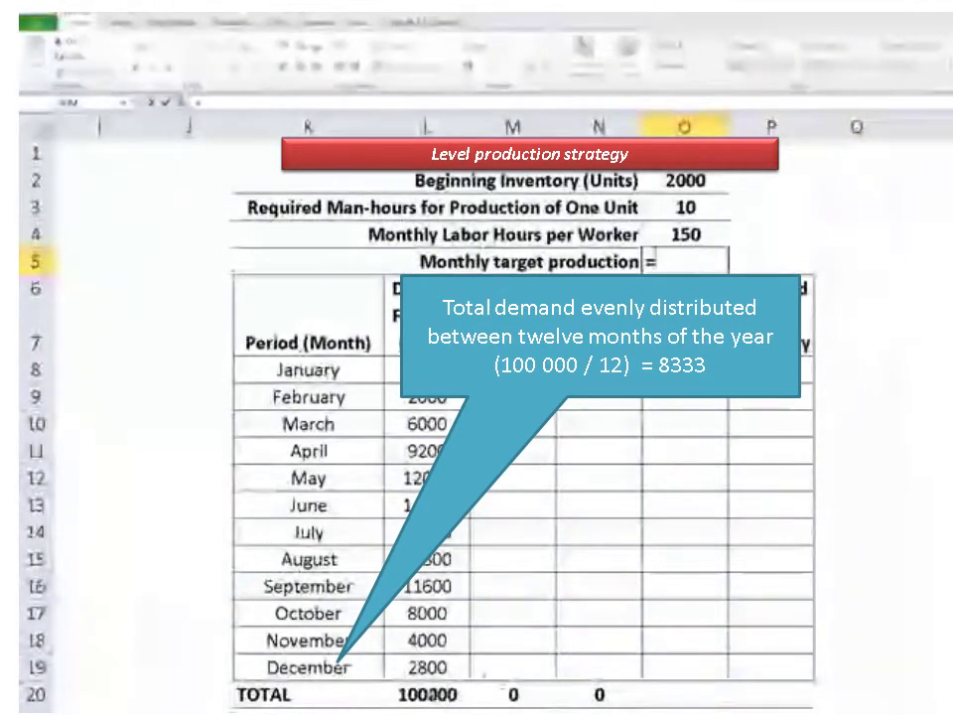
left_click(426, 694)
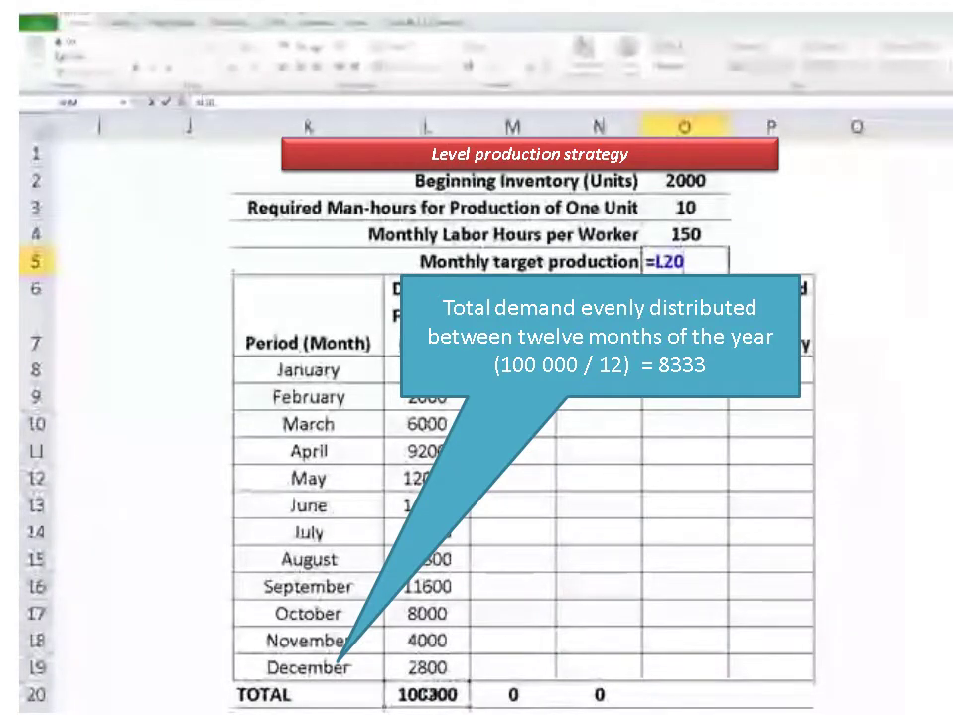
type("/12")
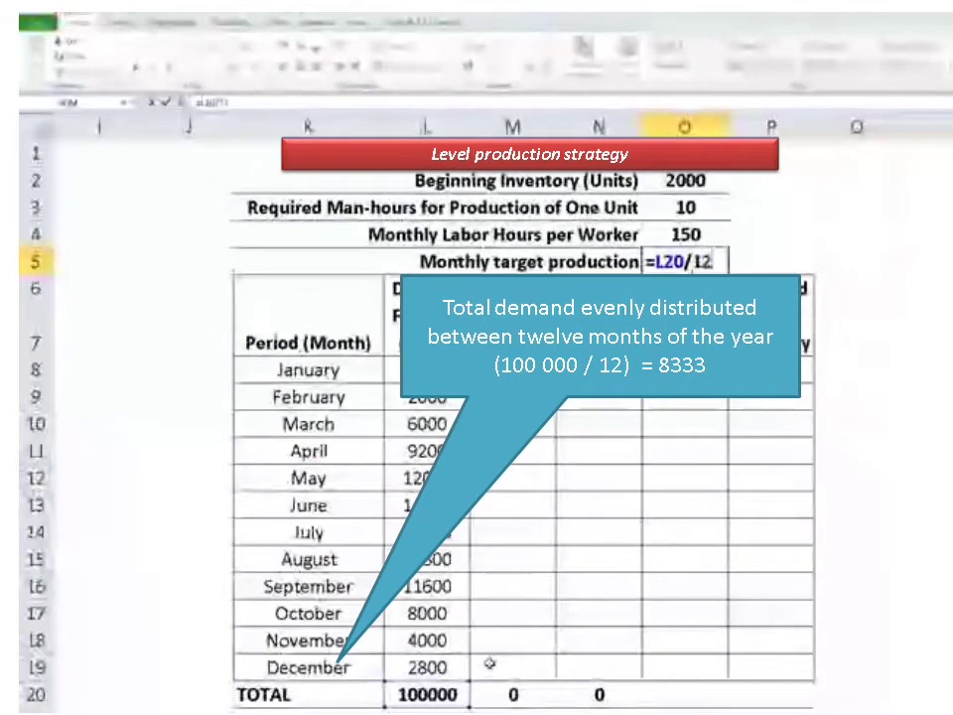
key("Return")
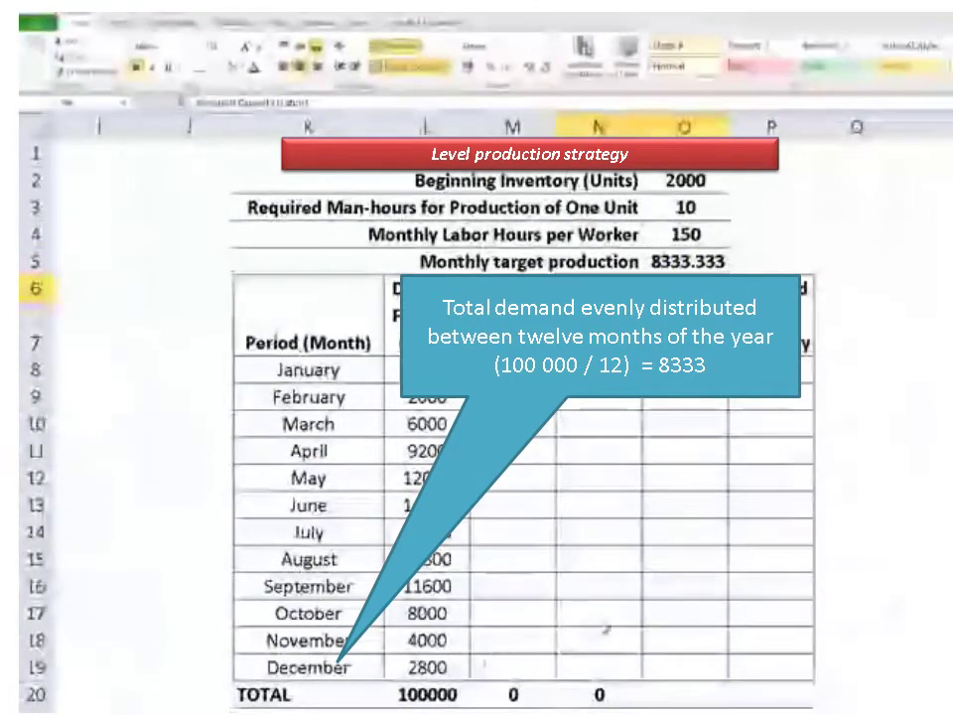
left_click(716, 265)
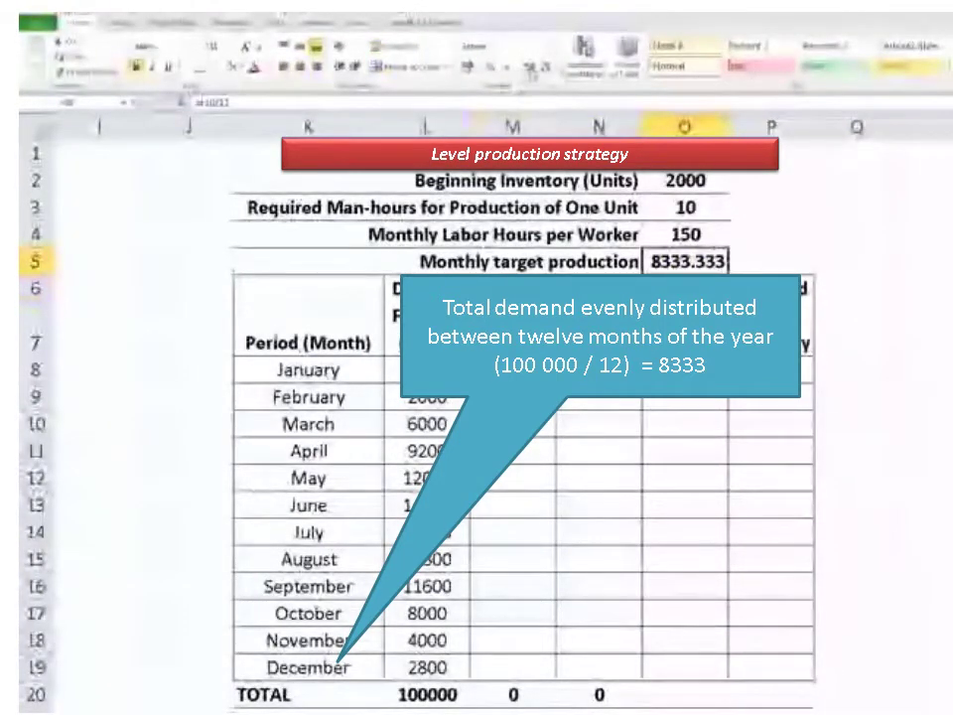
left_click_drag(729, 126, 737, 126)
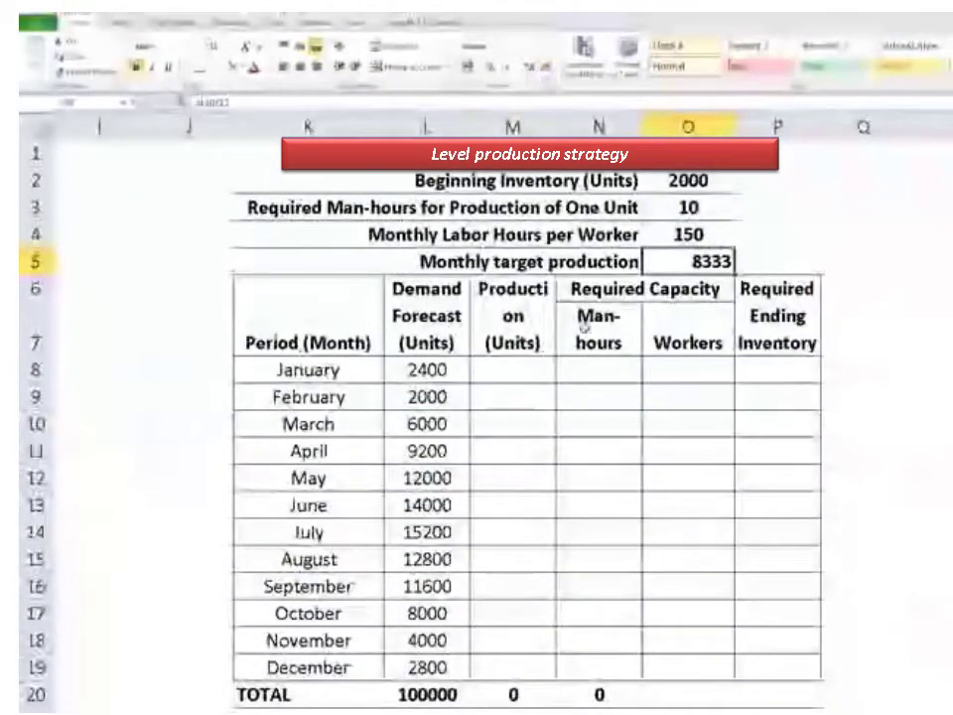
Link January production in M8 to $O$5 and fill it down to M19 so each month shows 8333
left_click(525, 376)
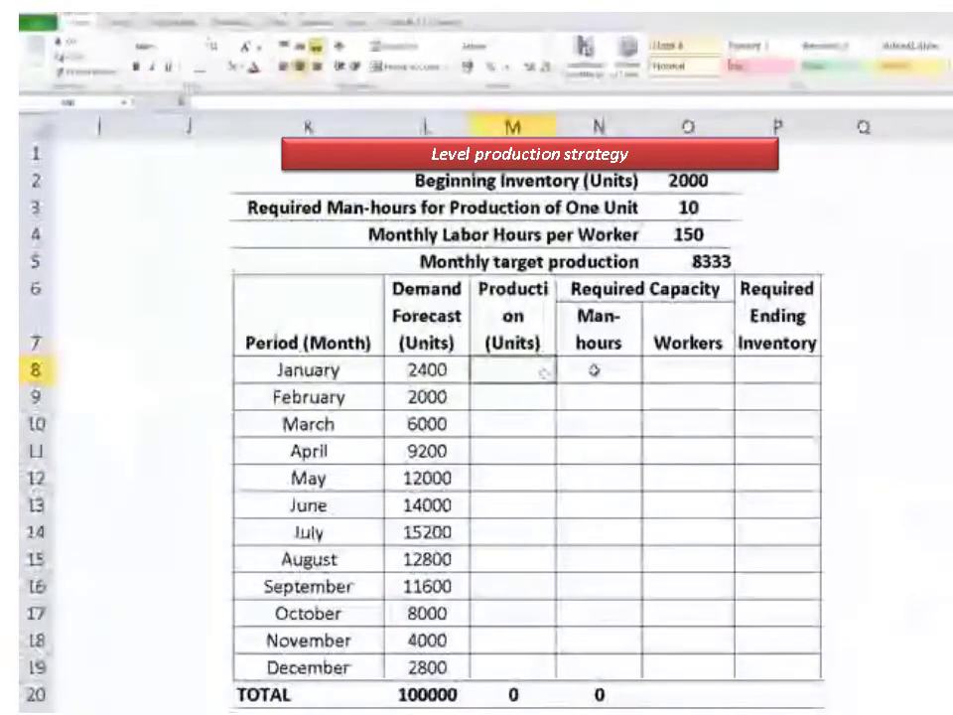
type("=")
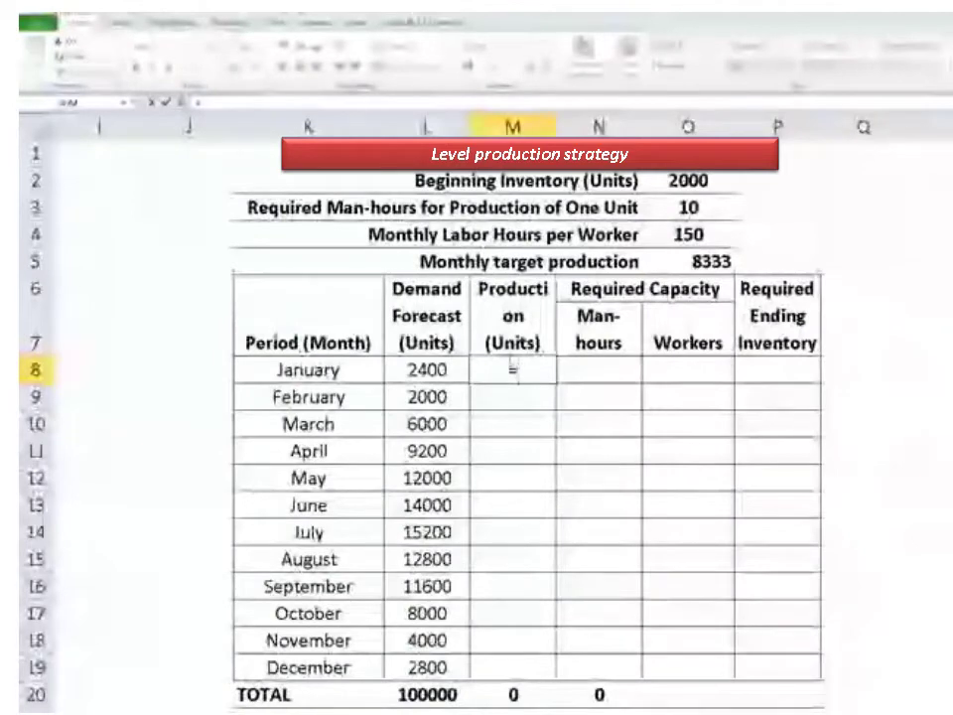
key("Escape")
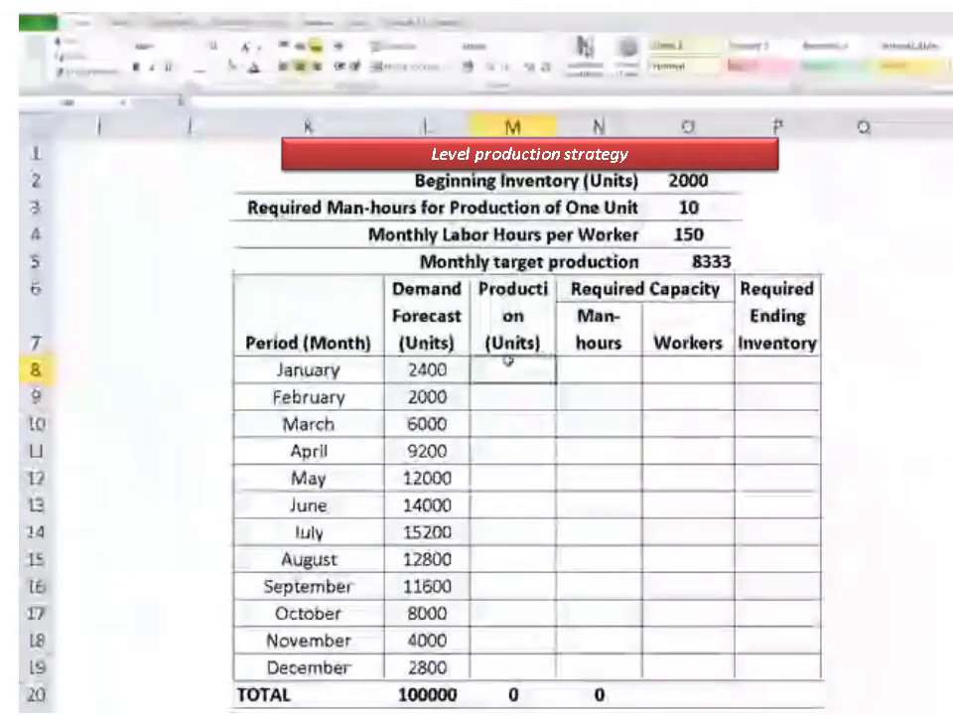
type("=")
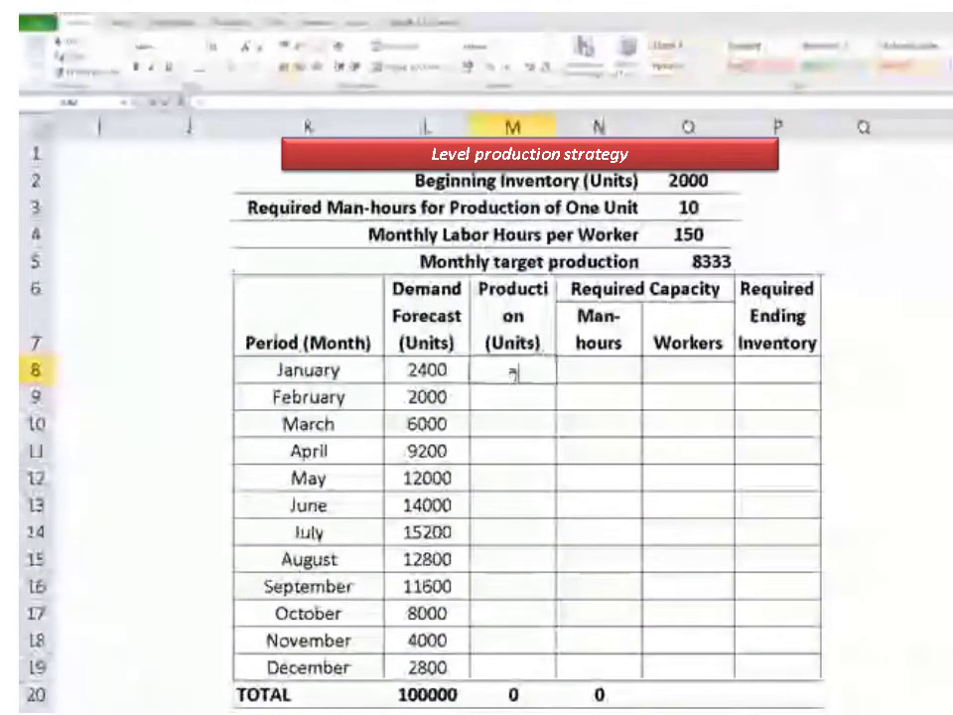
key("Return")
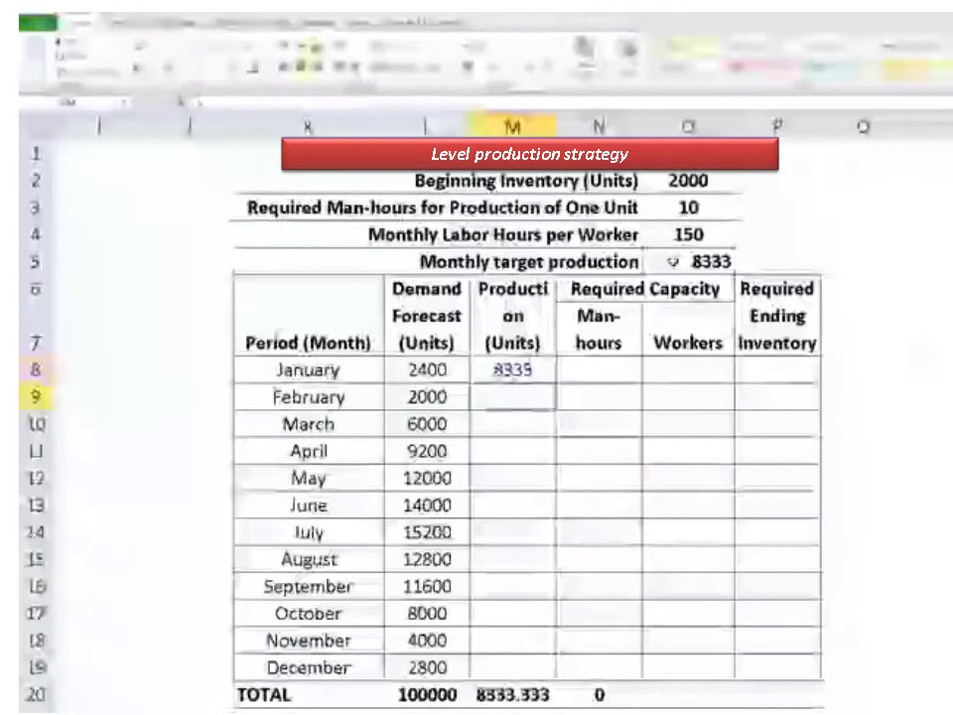
double_click(513, 370)
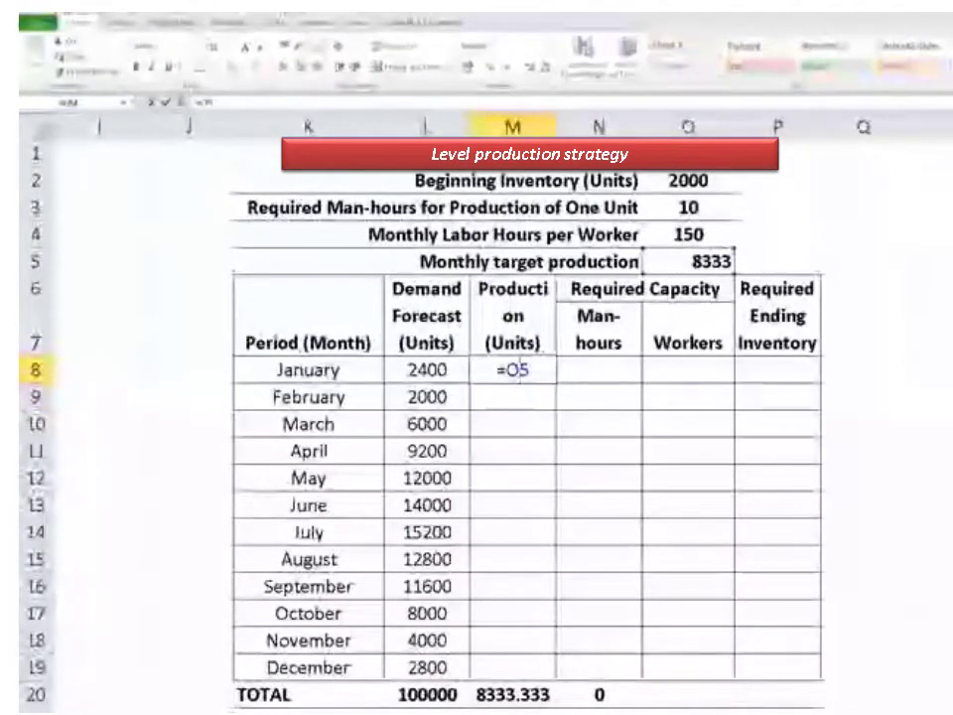
type("$O$")
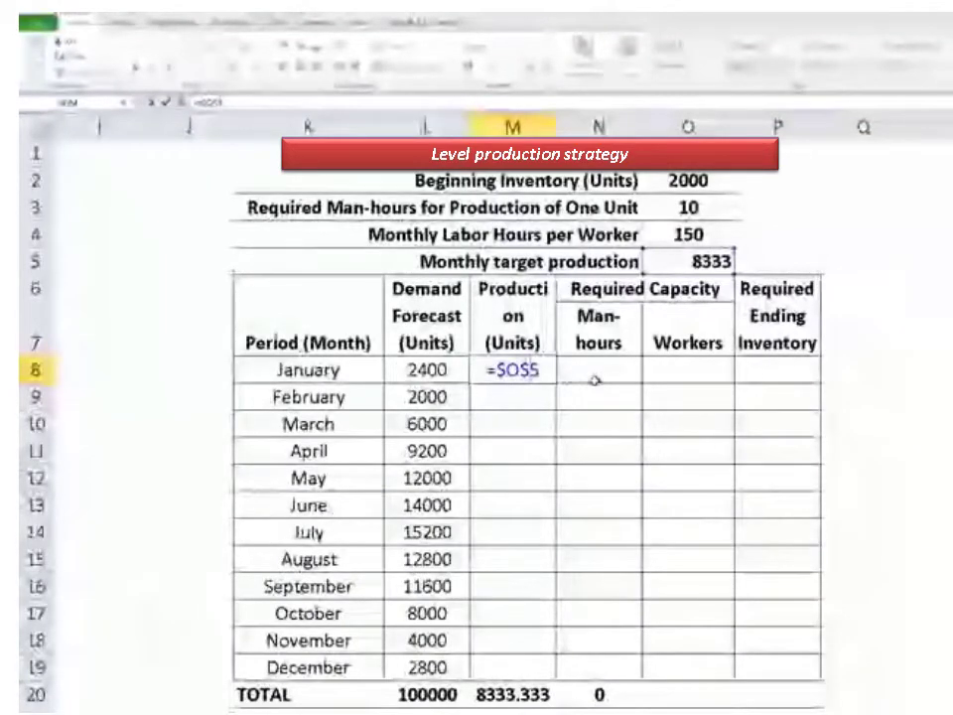
key("Return")
left_click(532, 368)
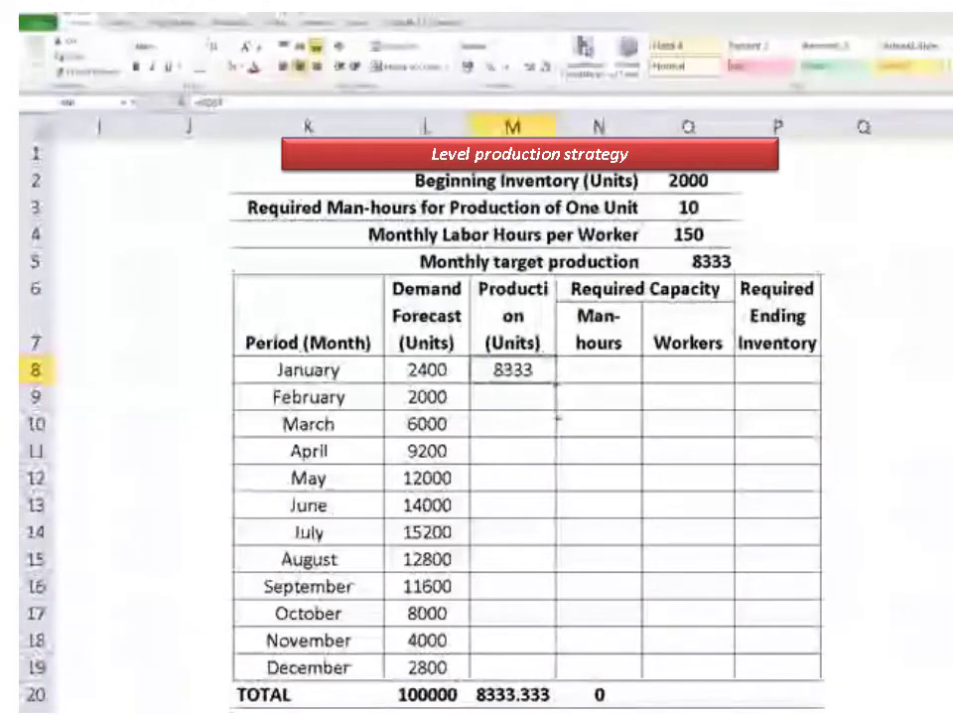
left_click_drag(556, 382, 556, 667)
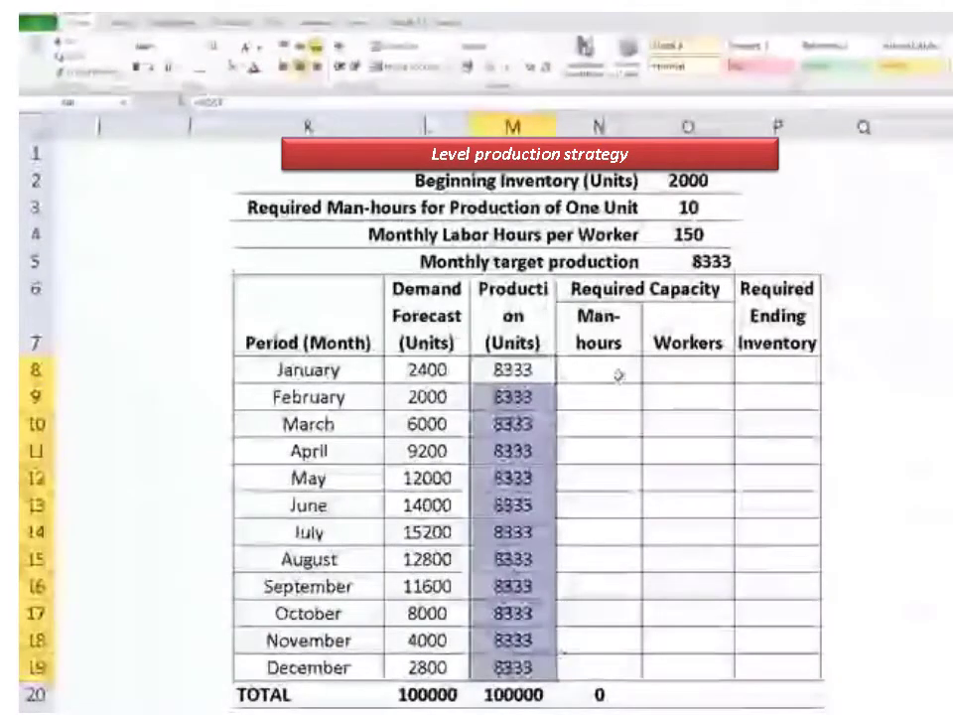
left_click(617, 375)
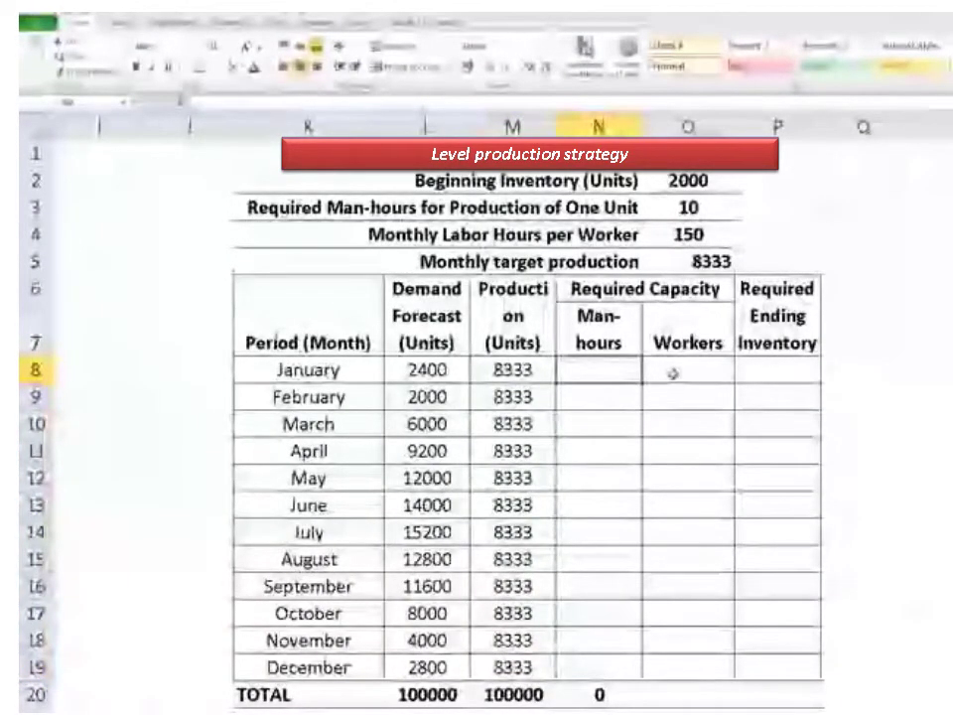
Enter =M8*$O$3 in N8 for January's man-hours
type("=")
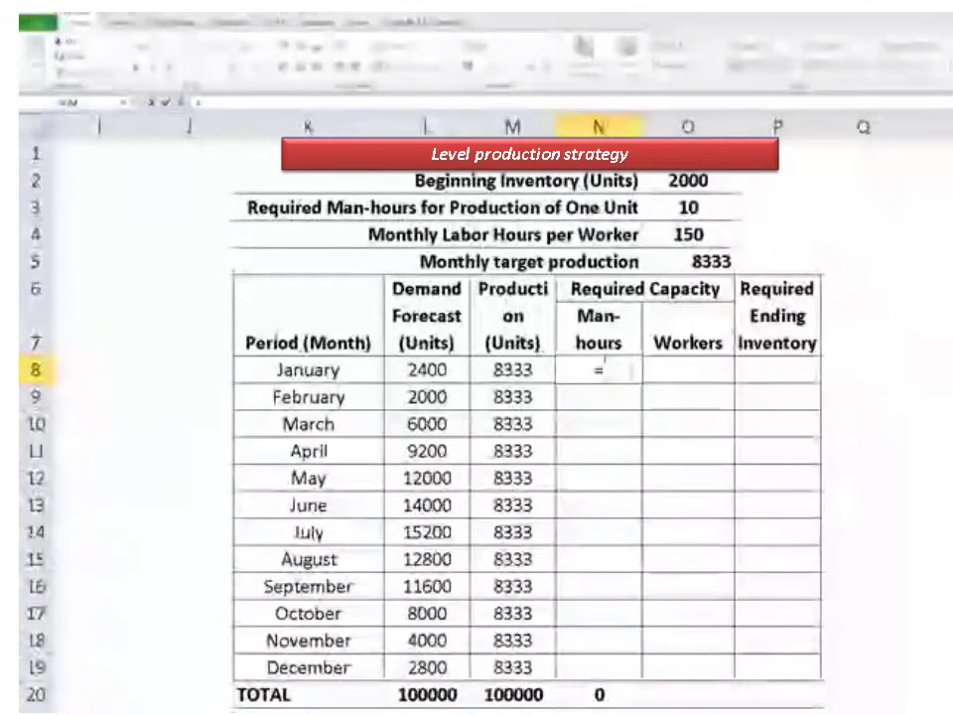
type("M8*")
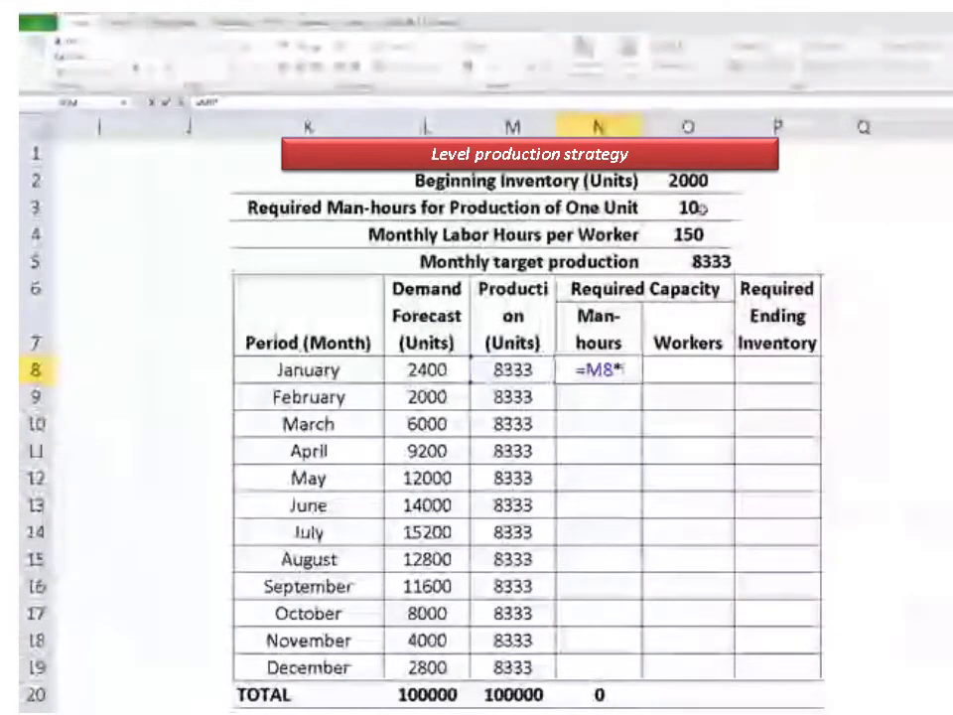
key("Return")
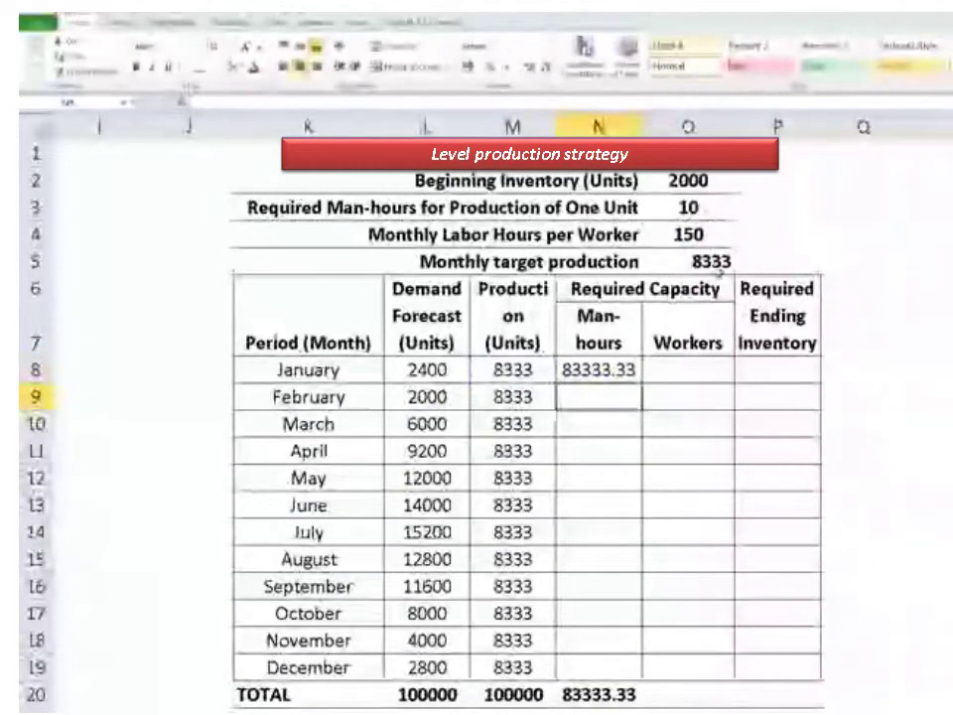
double_click(596, 369)
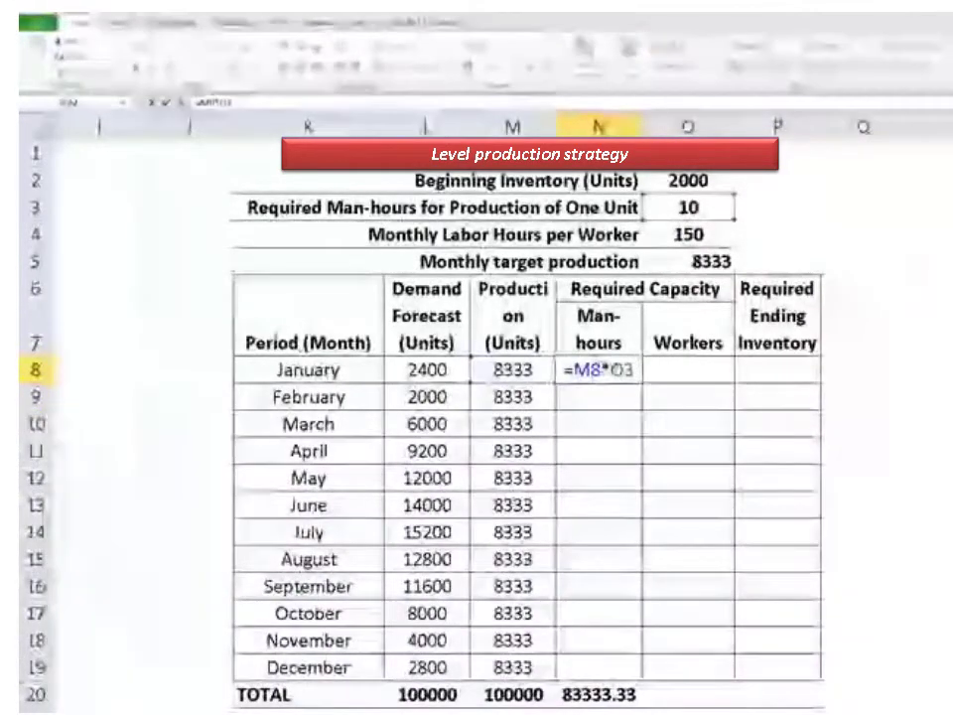
key("F4")
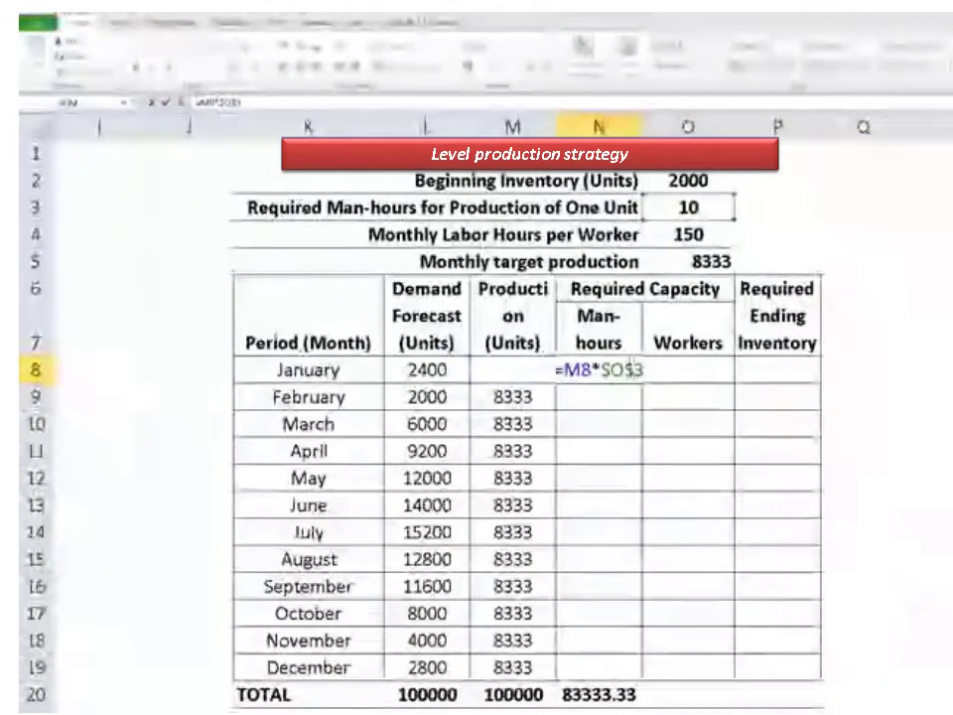
key("Return")
key("Up")
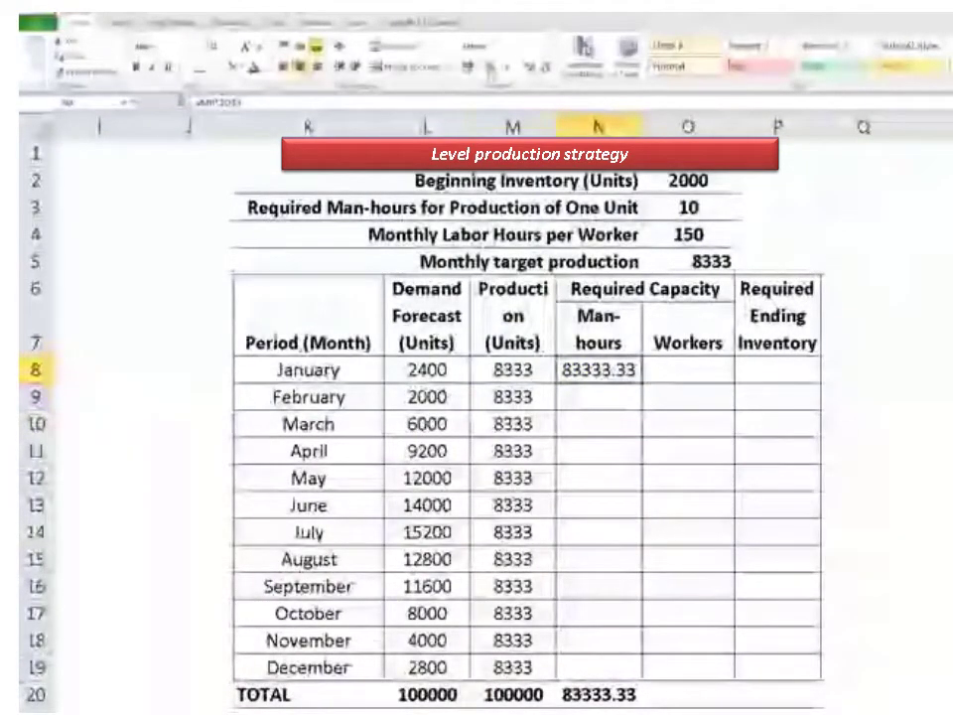
Format January's man-hours with no decimals so it displays 83333
left_click(541, 69)
left_click(548, 68)
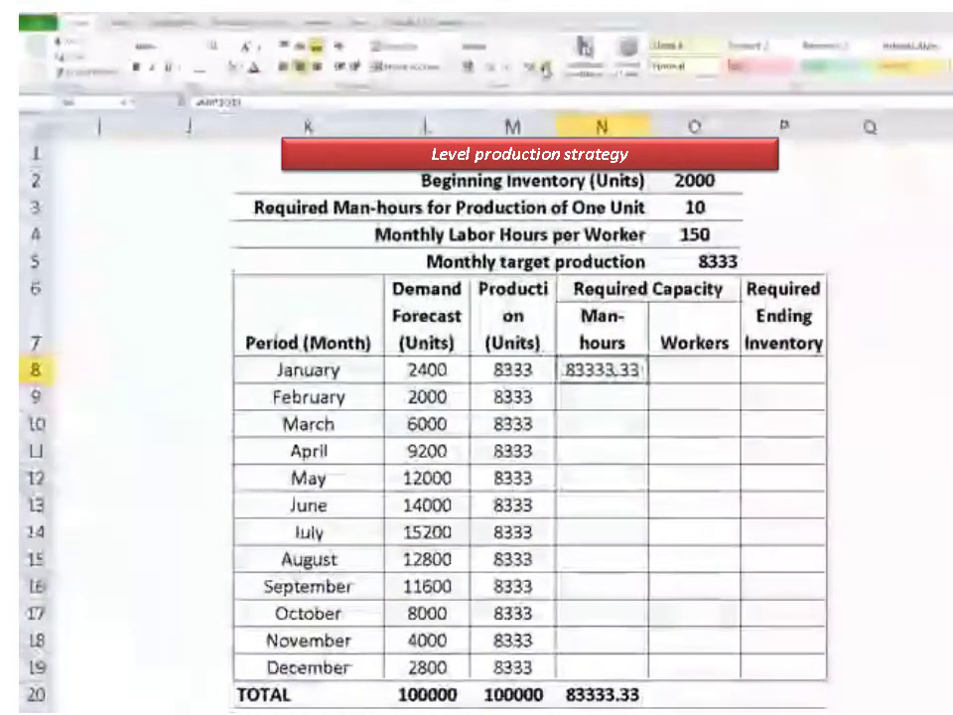
left_click(548, 68)
left_click(548, 67)
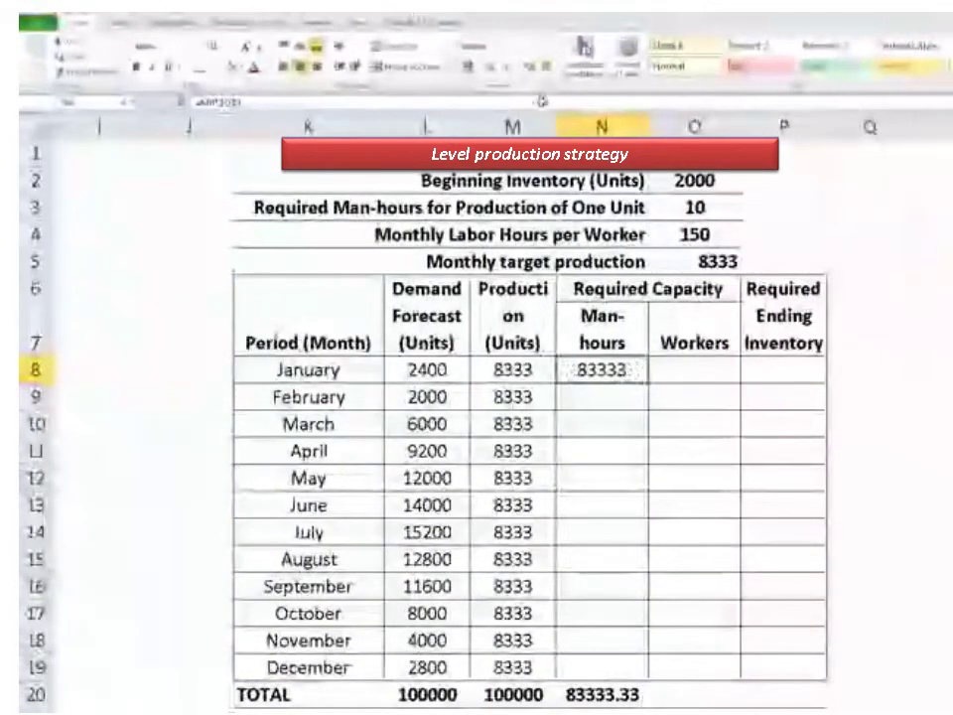
left_click(679, 367)
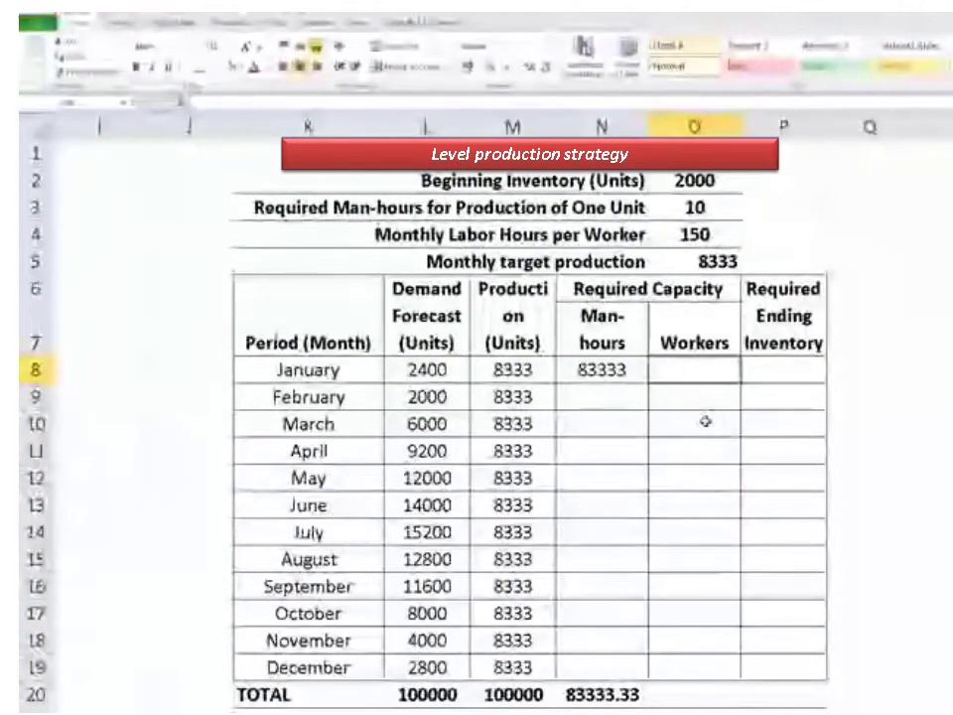
Enter =N8/$O$4 in O8 so January's workers show 556
type("=")
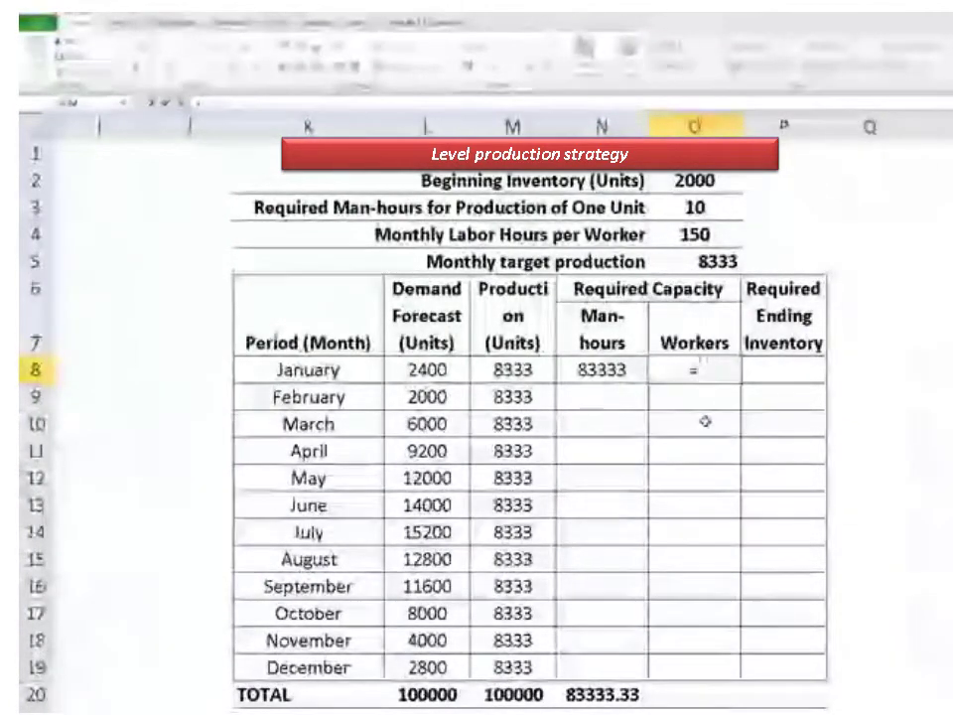
left_click(592, 368)
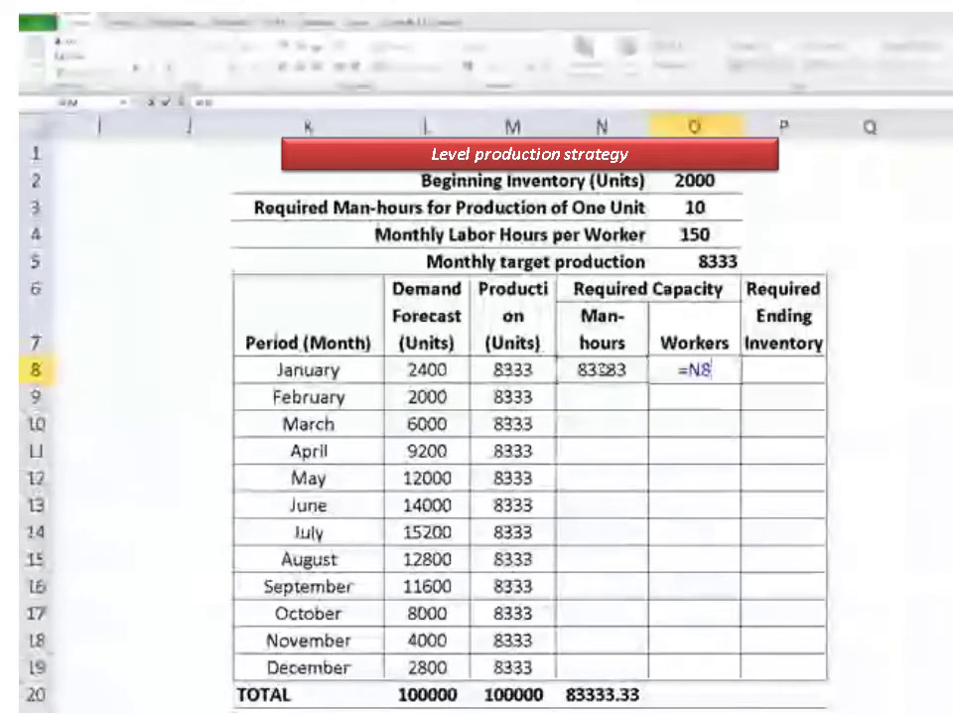
type("/")
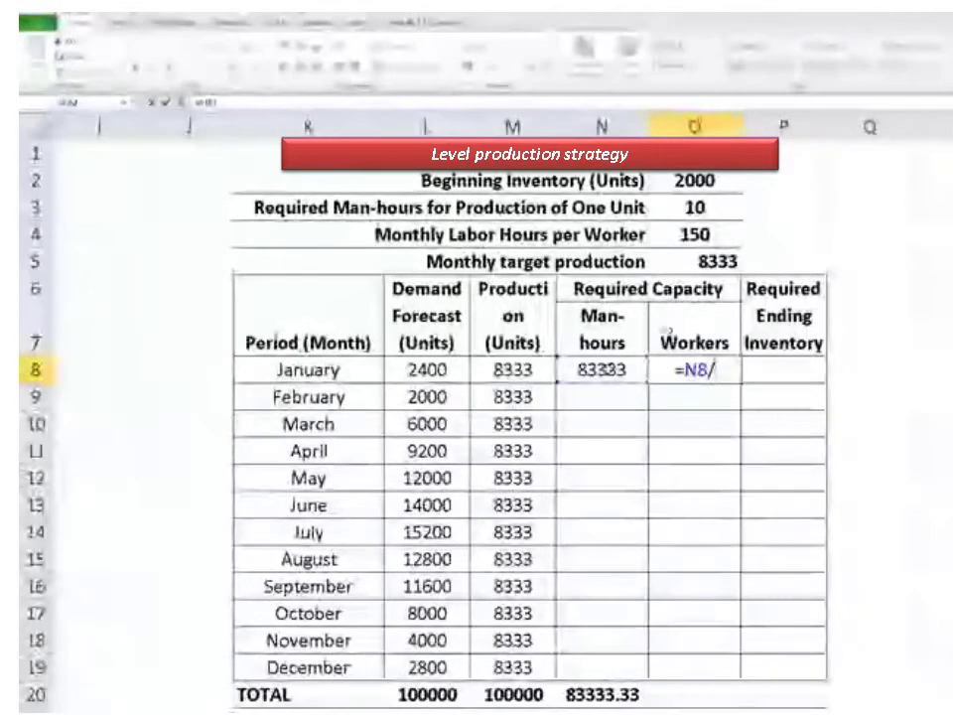
left_click(705, 236)
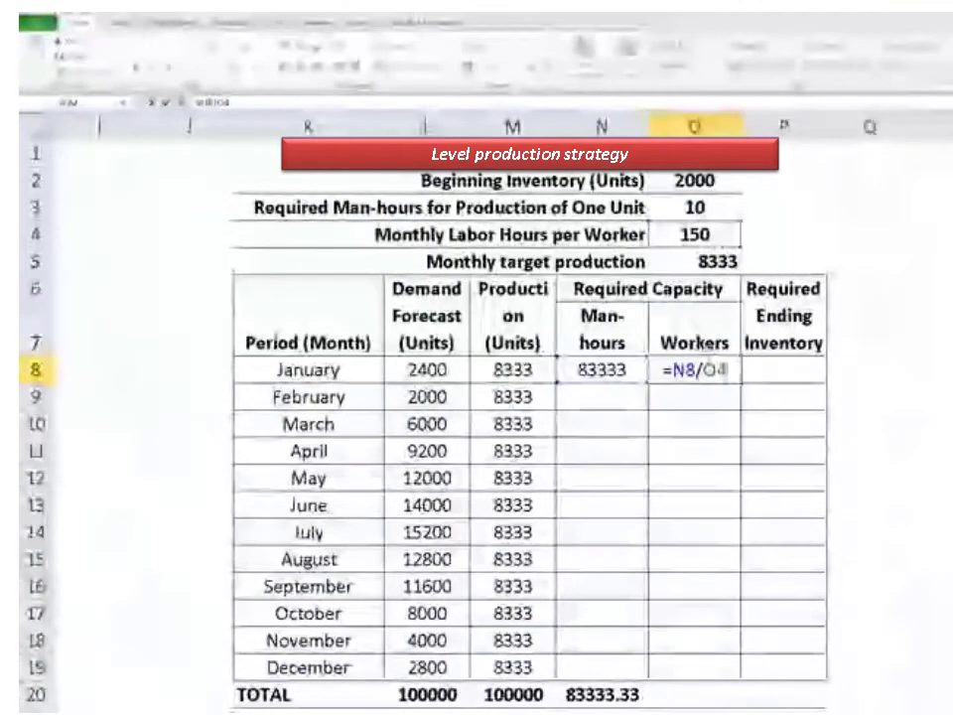
type("$O")
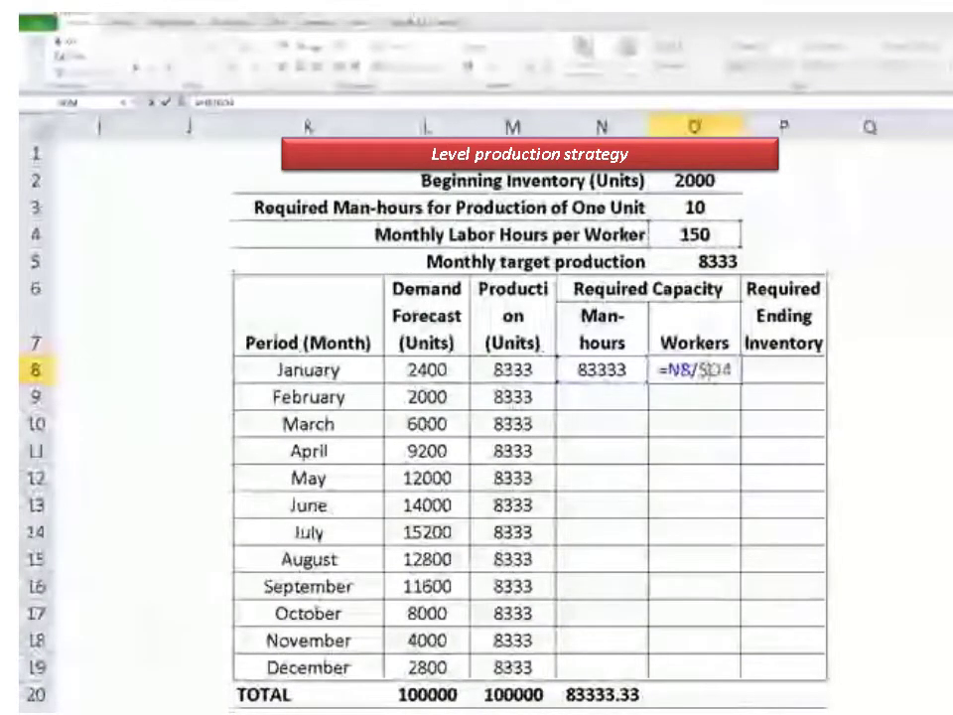
type("$")
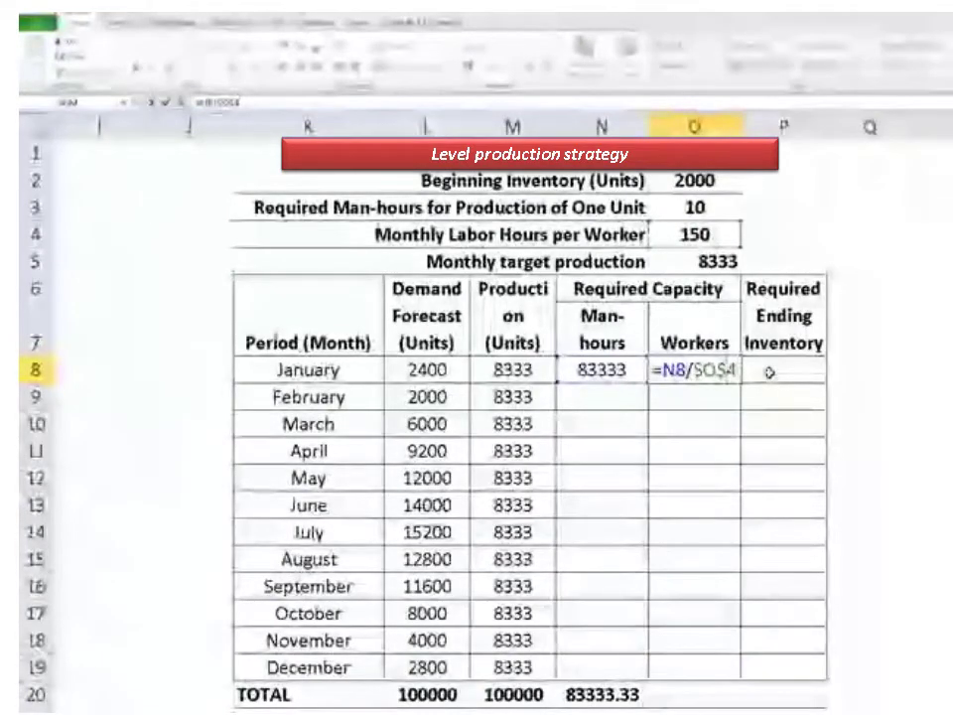
key("Return")
left_click(780, 288)
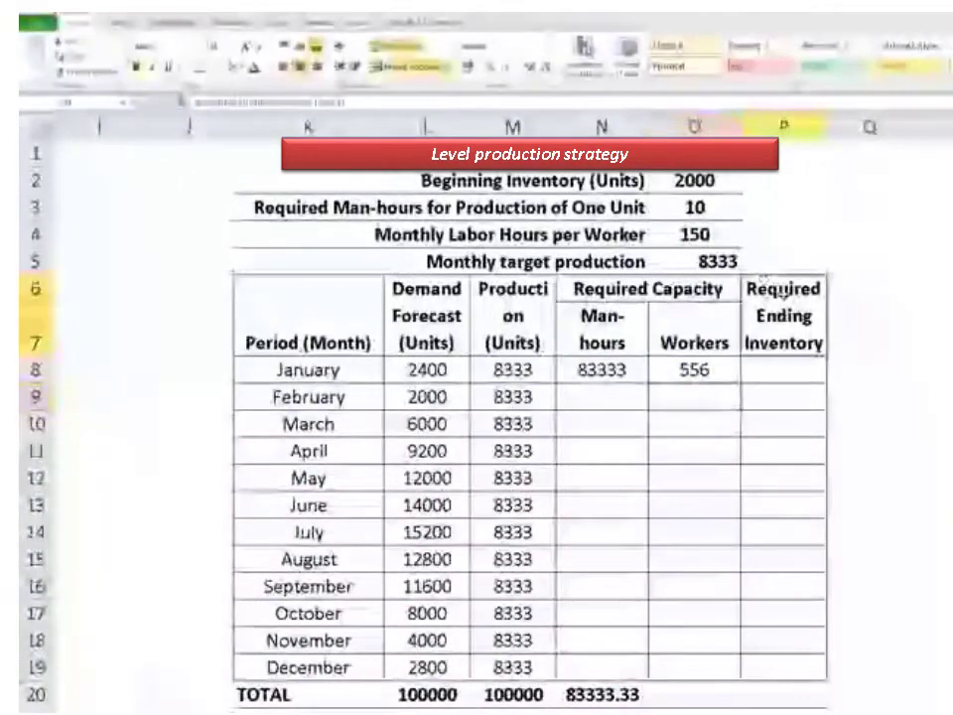
Rename the P6 header from 'Required Ending Inventory' to 'Ending Inventory (Units)'
double_click(780, 289)
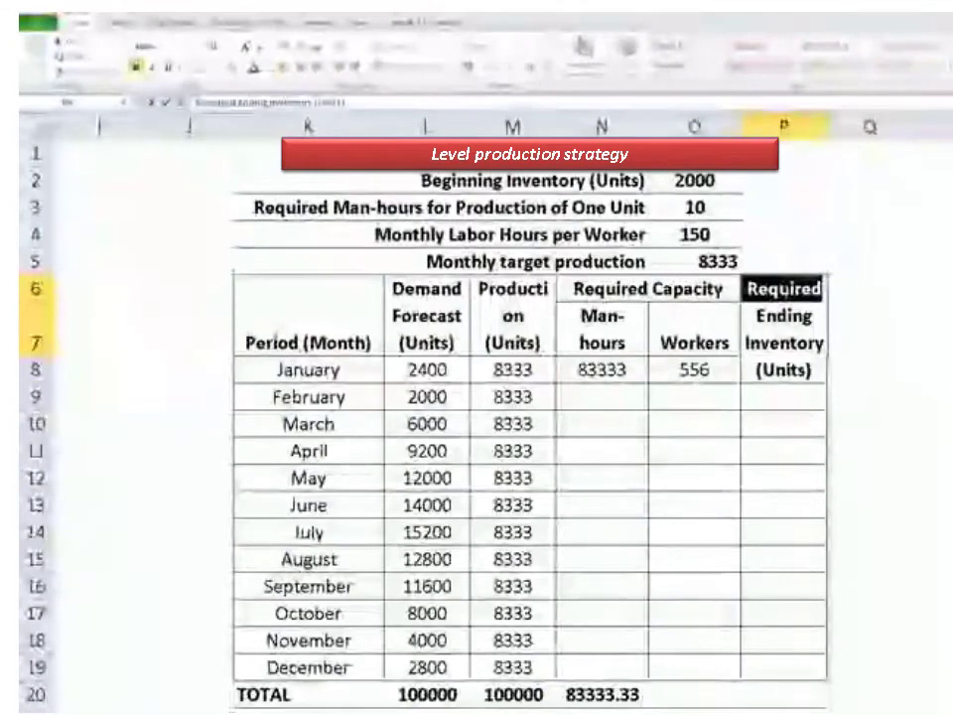
key("Delete")
key("Return")
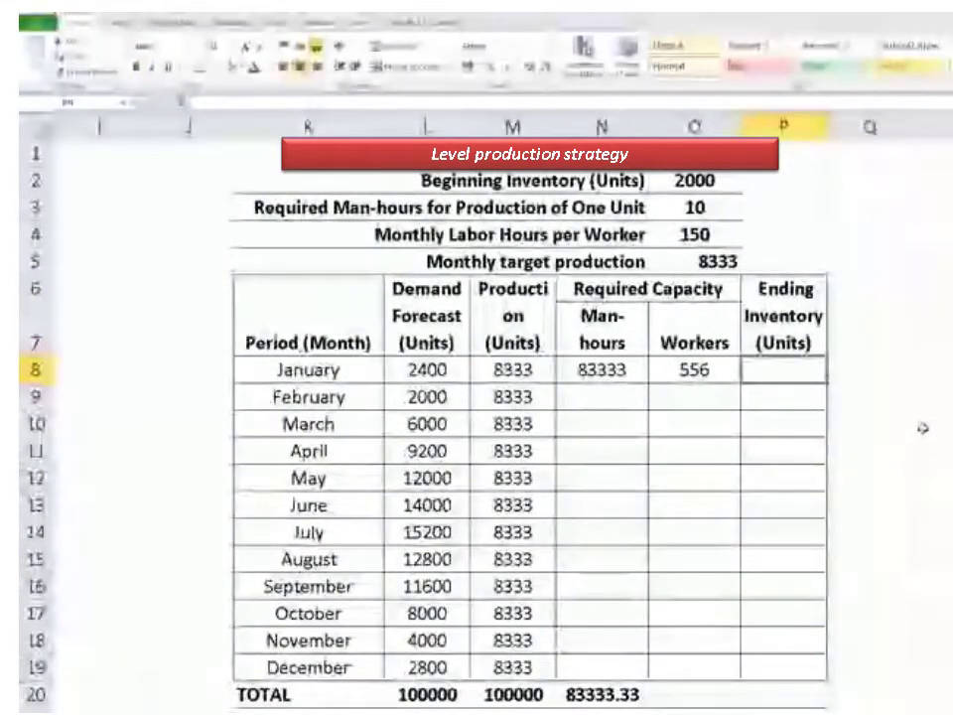
Enter =O2+M8-L8 in P8 so January's ending inventory shows 7933
type("=")
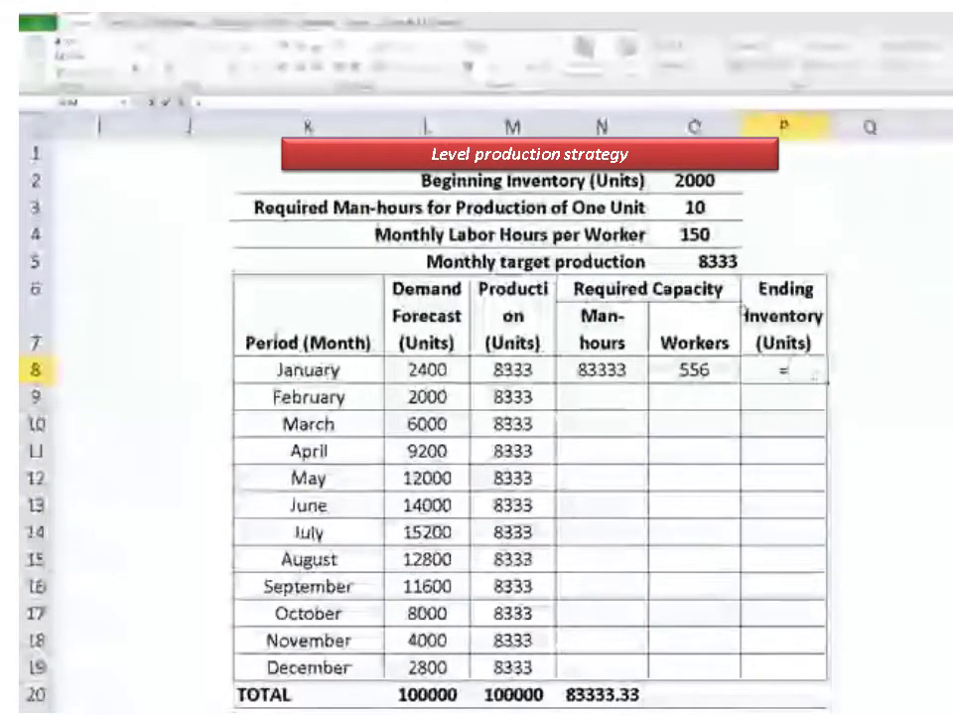
left_click(693, 181)
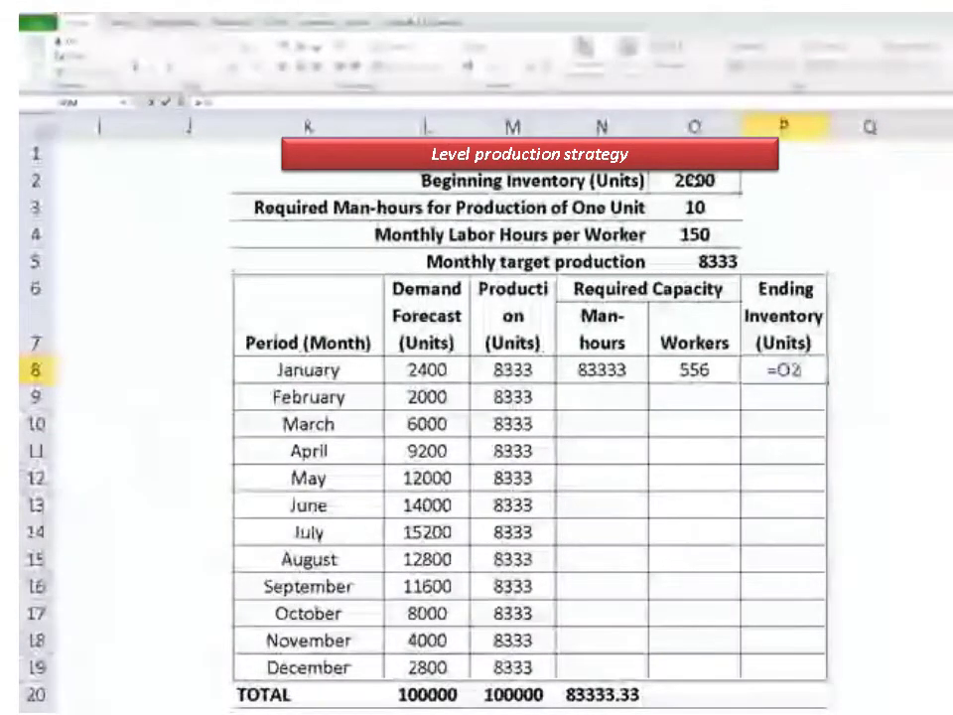
type("+")
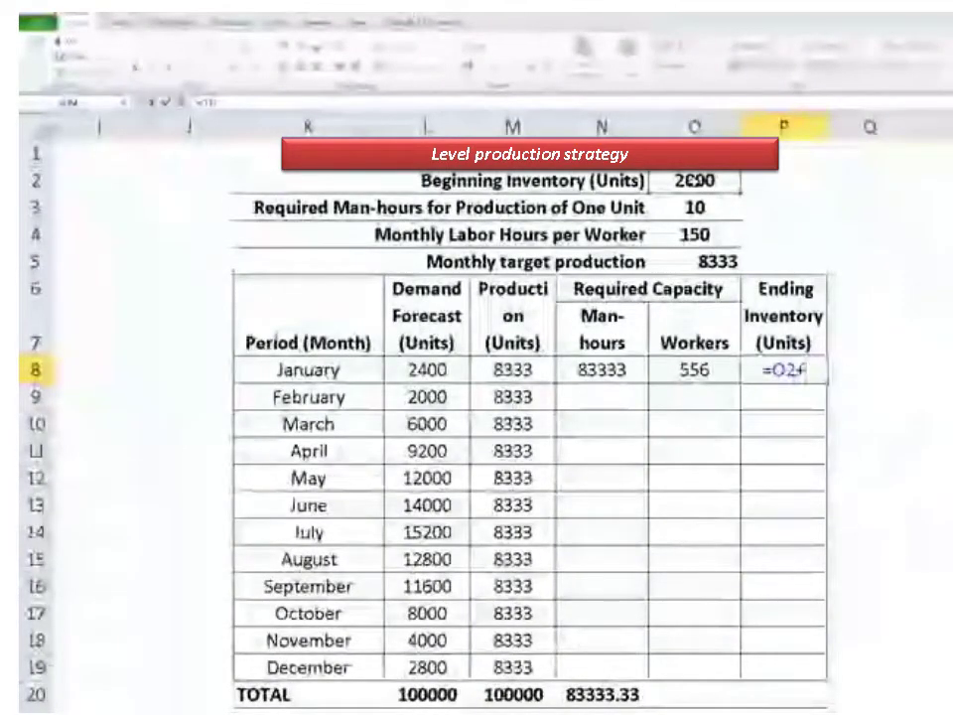
left_click(515, 369)
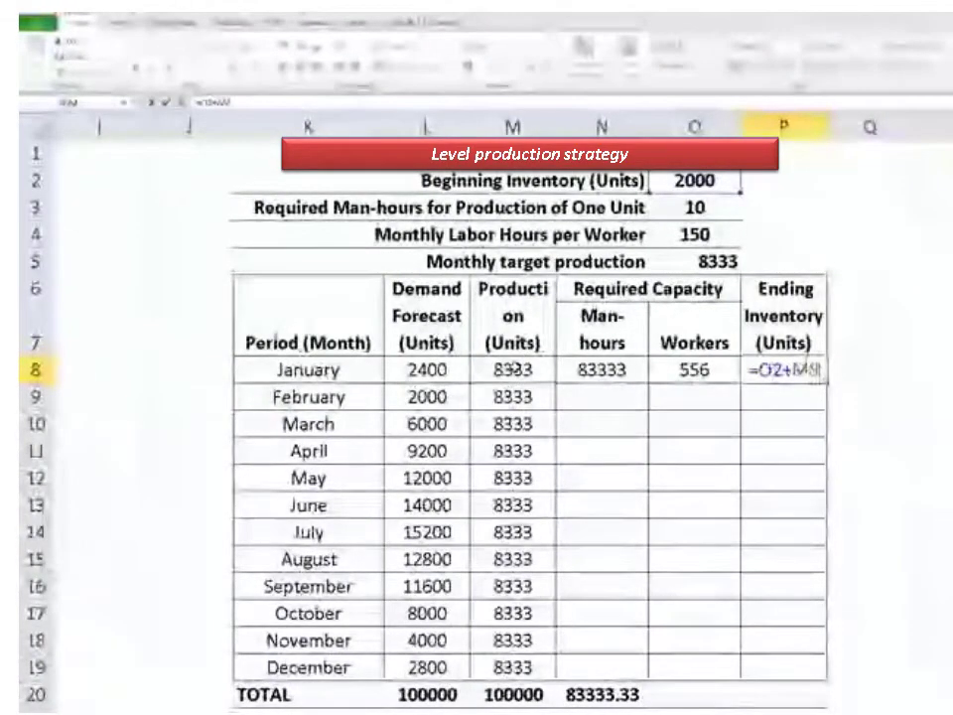
type("-")
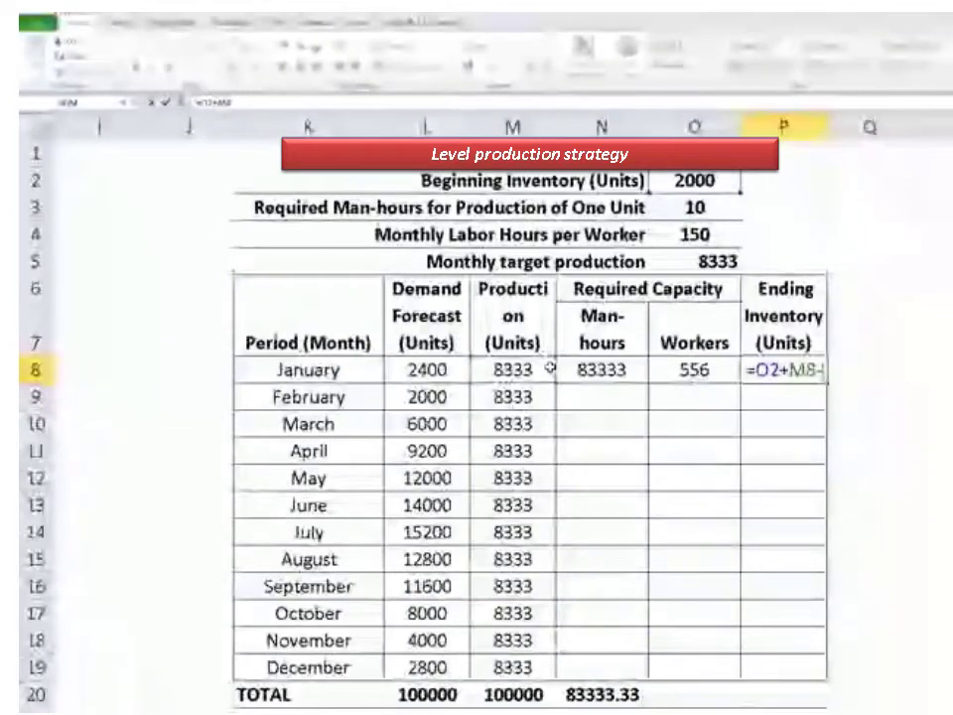
left_click(408, 373)
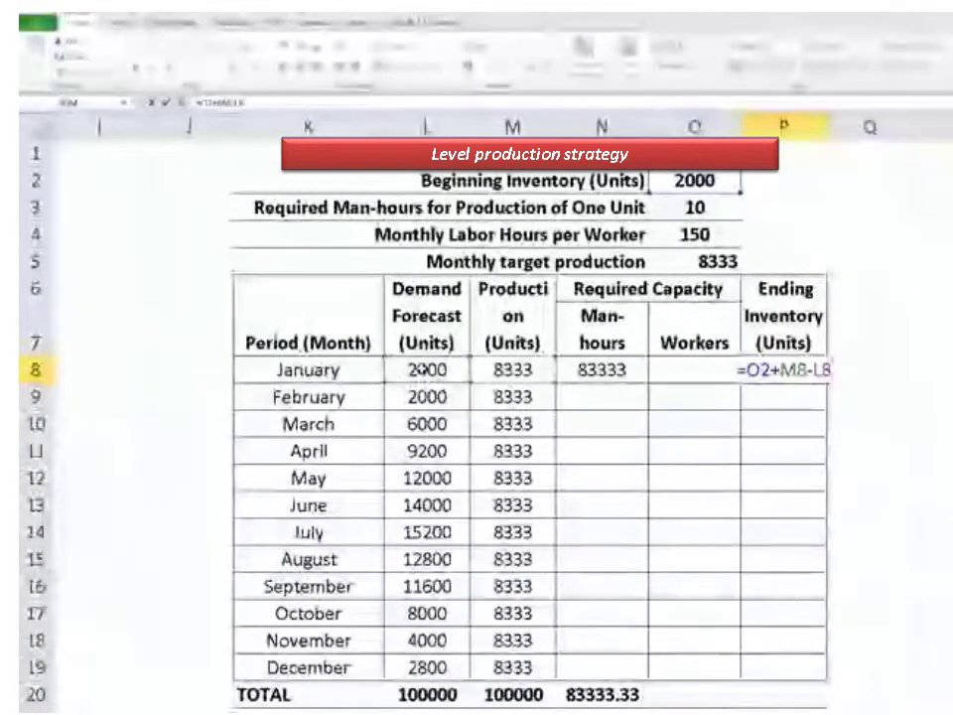
key("Return")
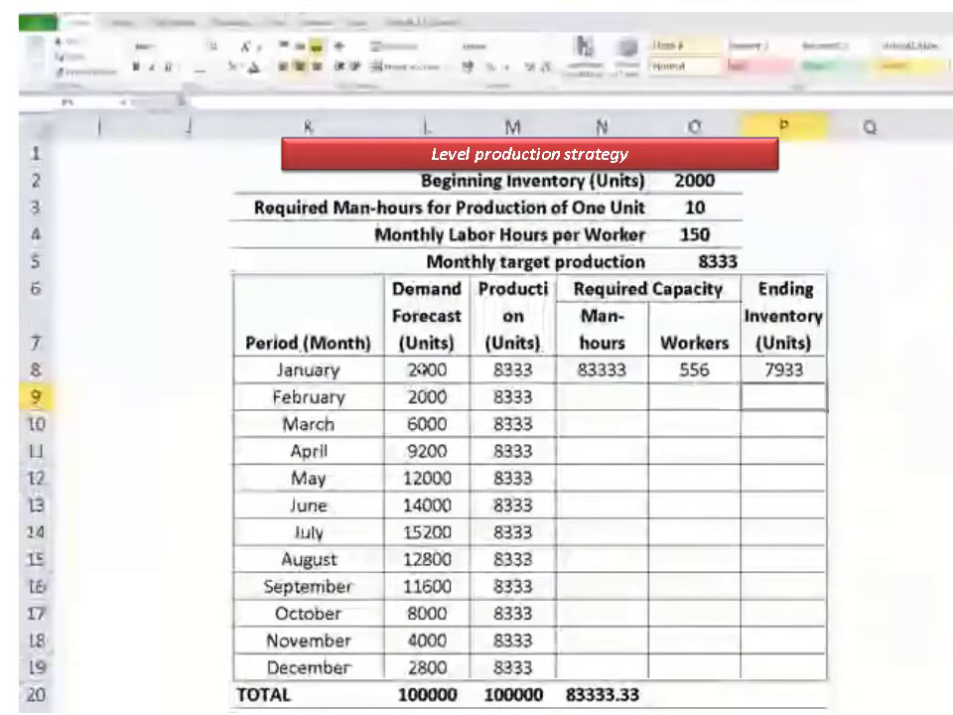
Copy January's N8:P8 formulas to February and change P9 to =P8+M9-L9
left_click(602, 369)
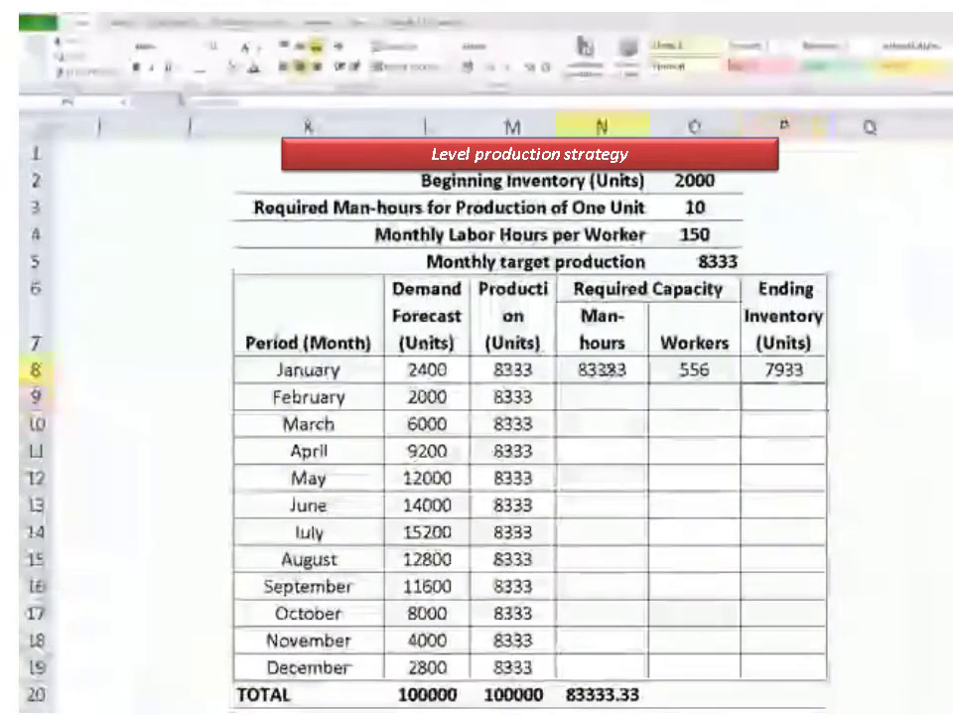
mouse_move(694, 369)
left_mouse_down()
mouse_move(822, 373)
mouse_move(822, 405)
left_mouse_up()
left_click(795, 397)
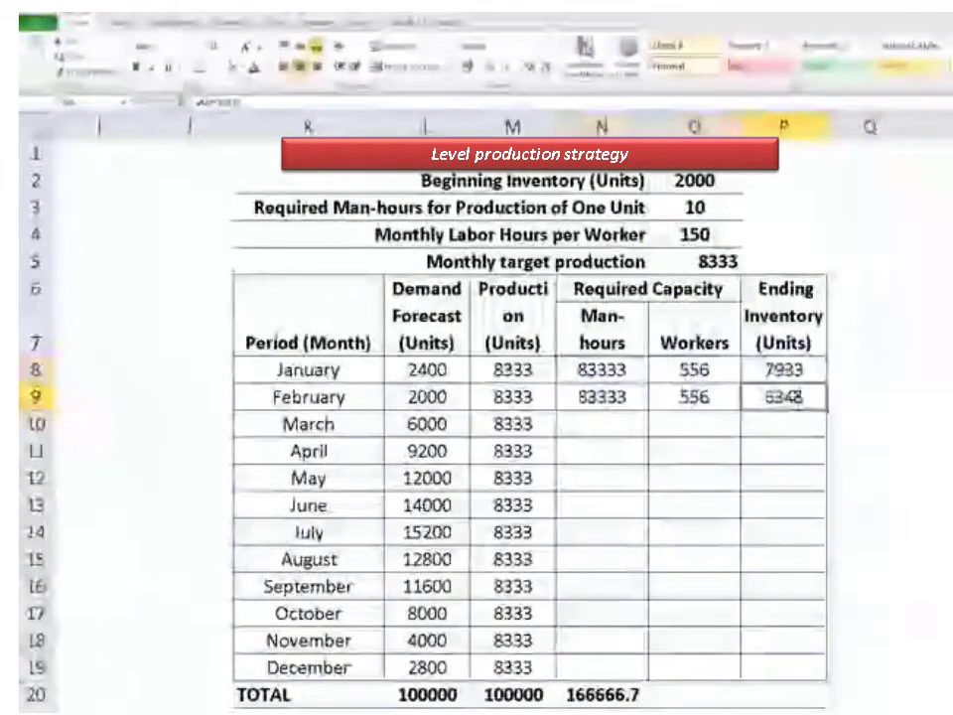
double_click(795, 397)
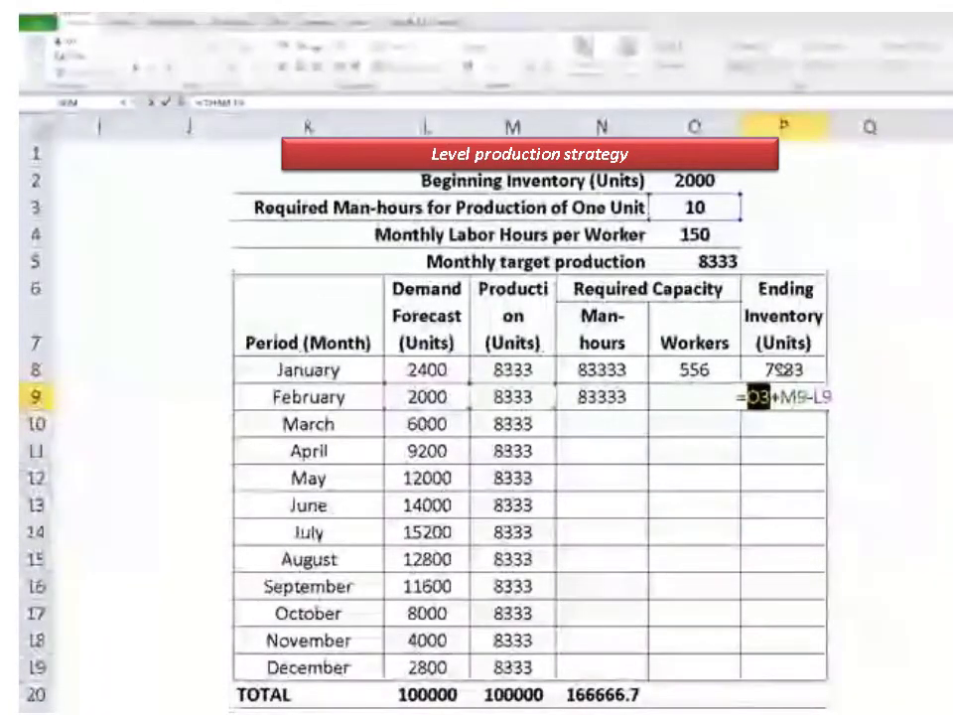
type("P8")
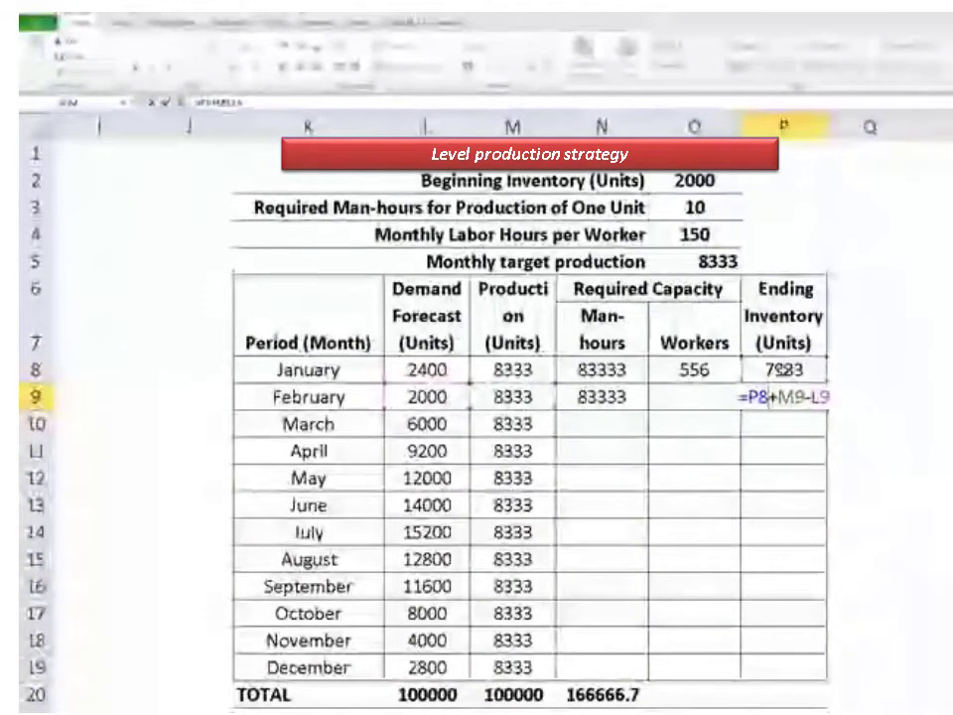
key("Return")
Fill February's man-hours, workers and ending inventory formulas down through December
left_click_drag(605, 399, 750, 398)
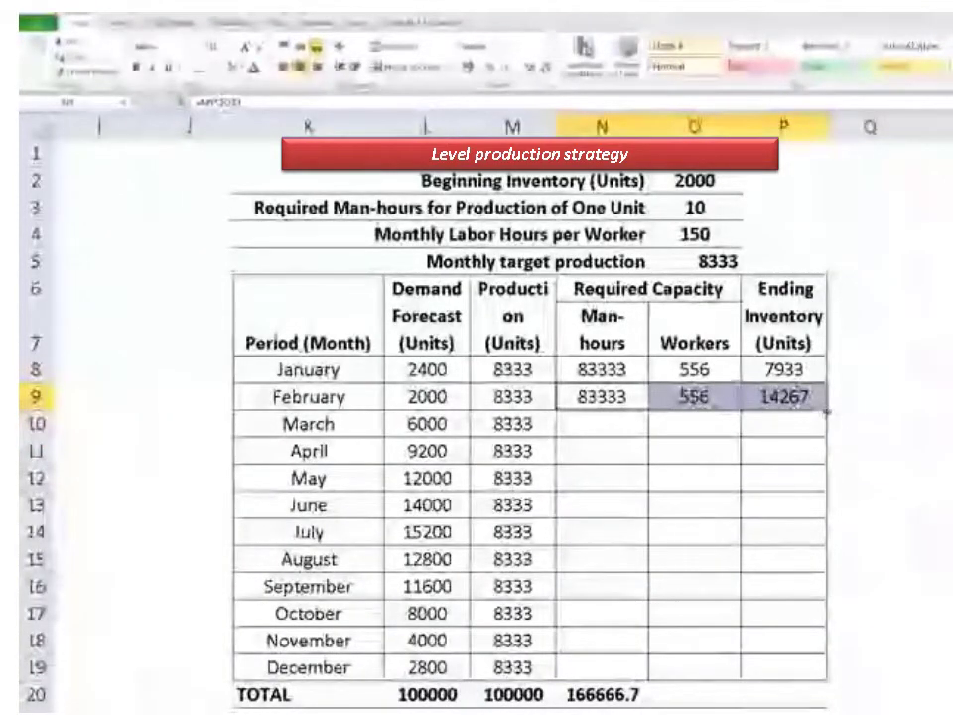
left_click_drag(825, 417, 825, 679)
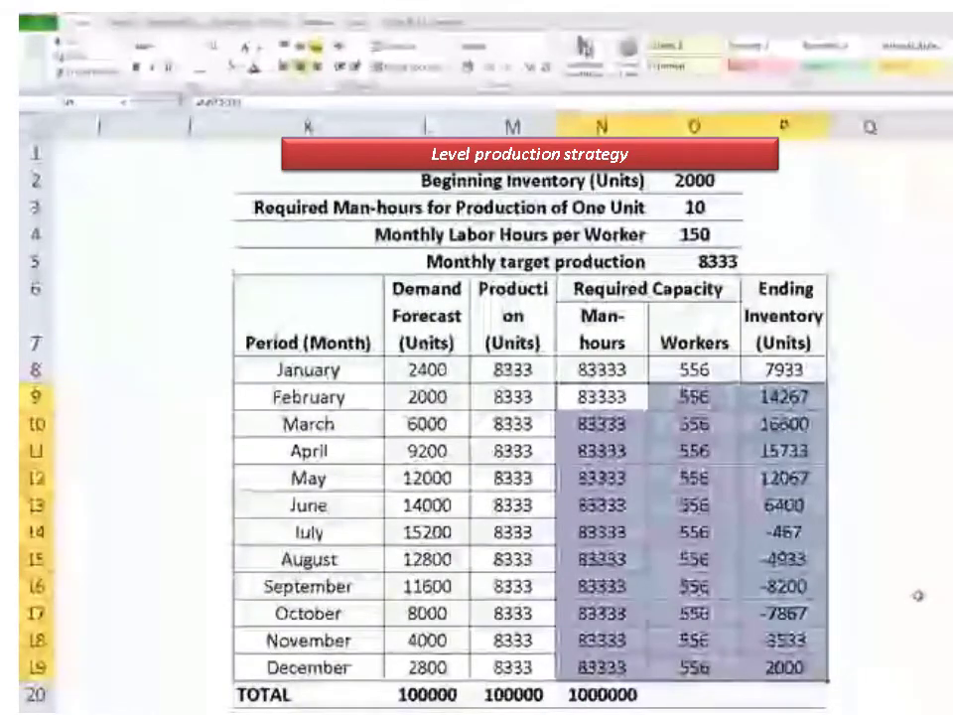
left_click(633, 692)
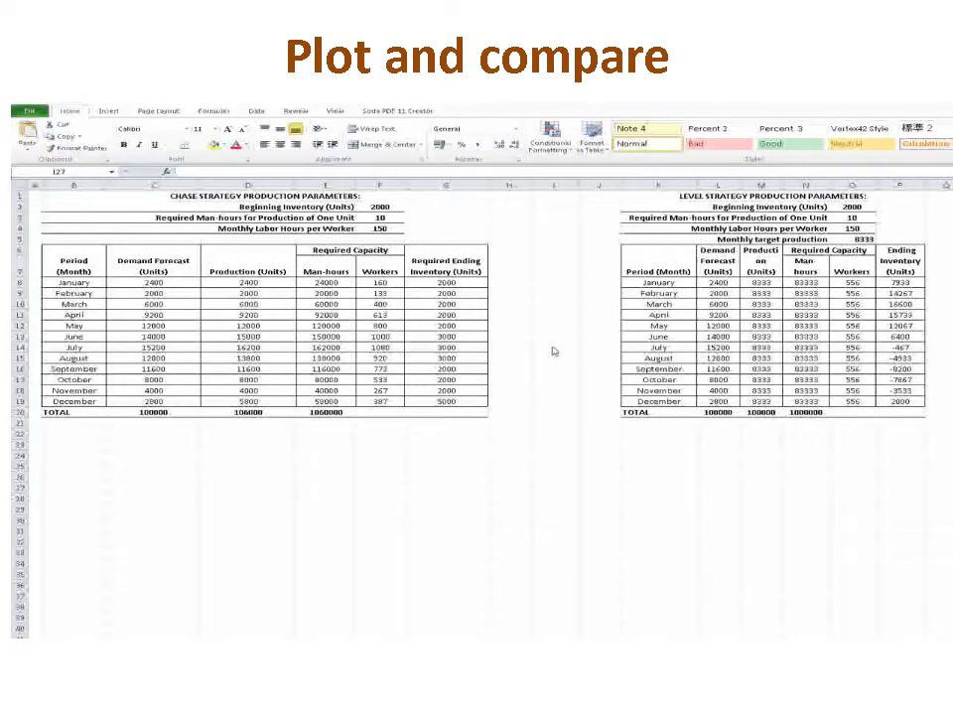
Open the Scatter chart gallery from the Insert ribbon
left_click(108, 111)
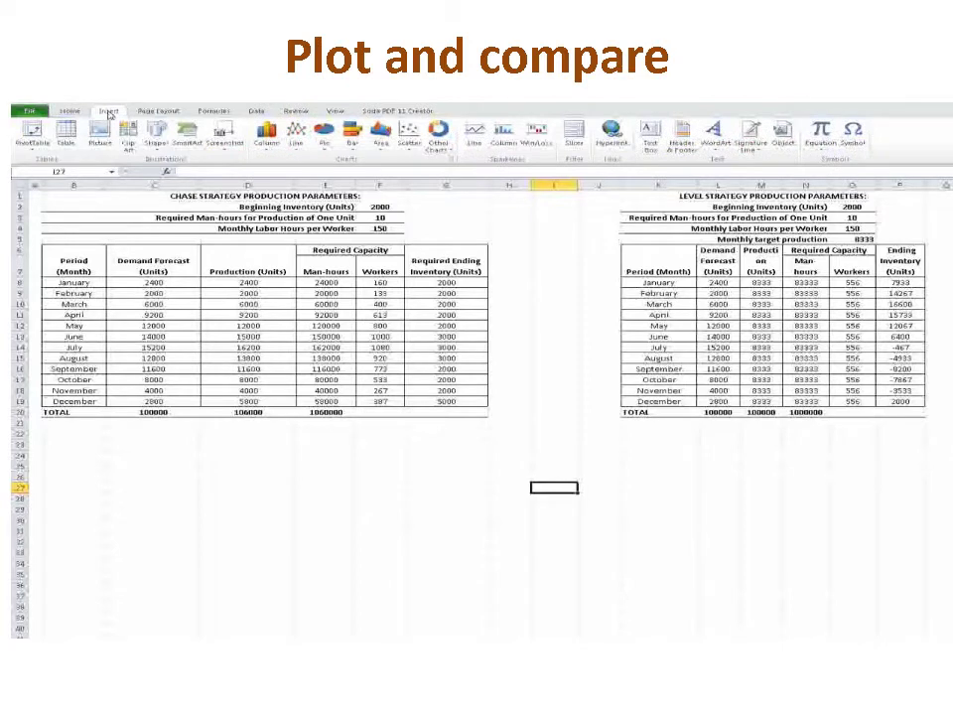
left_click(410, 147)
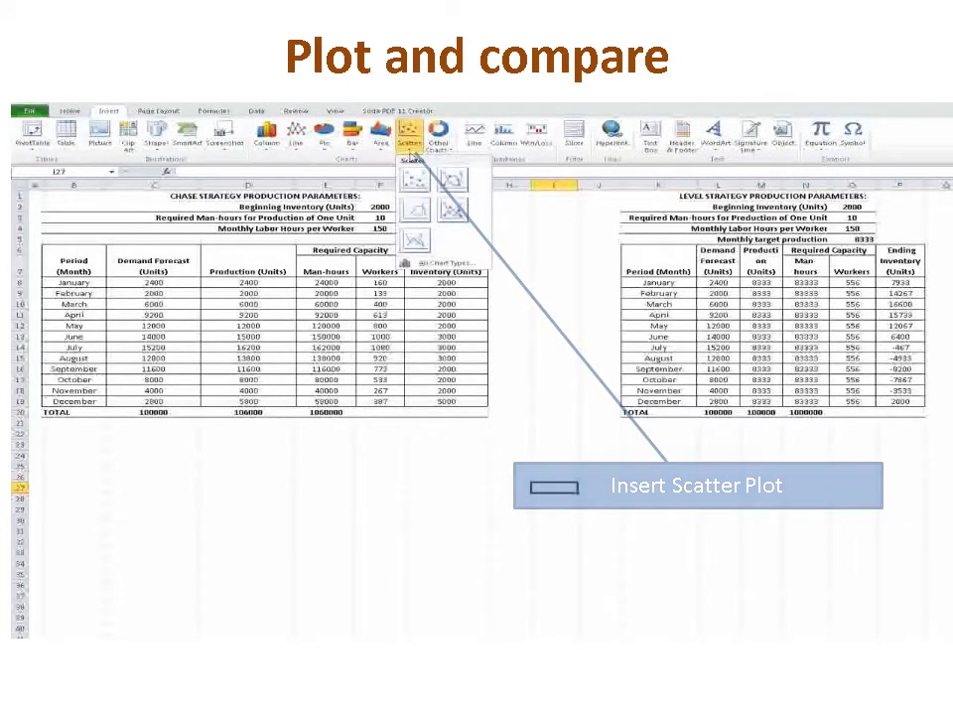
Insert a scatter chart below the chase table and add the Production series D8:D19 against months B8:B19
left_click(452, 178)
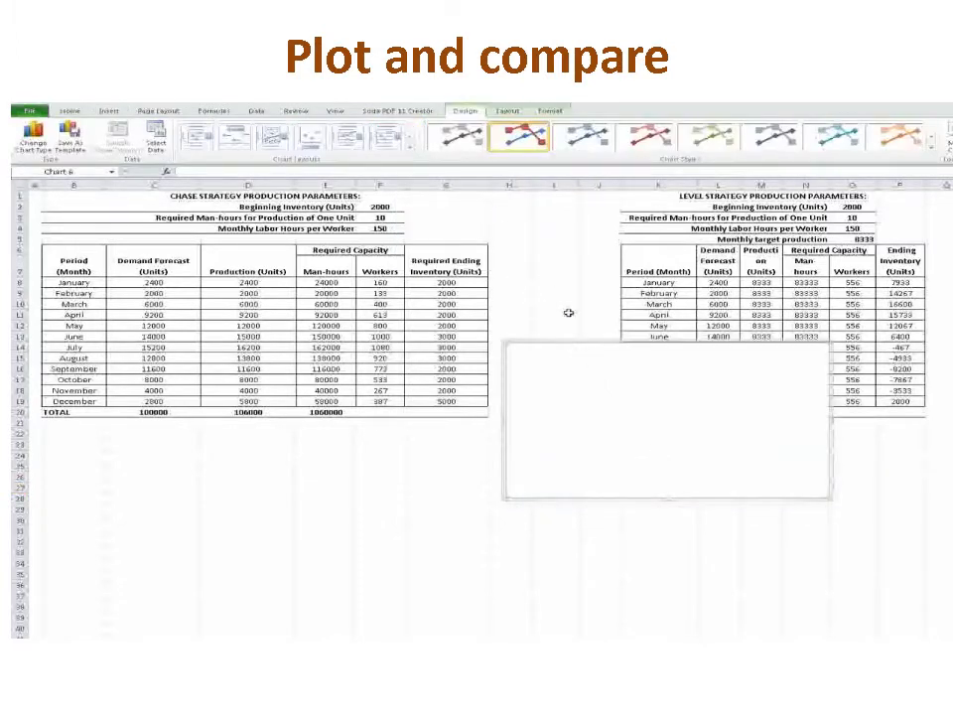
left_click_drag(681, 386, 232, 475)
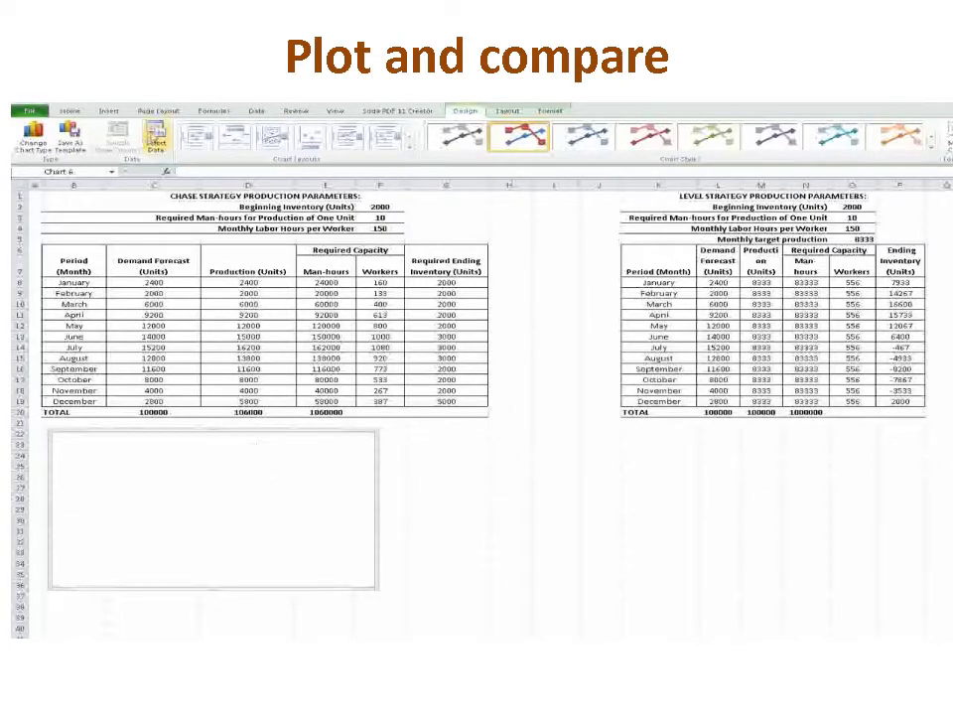
left_click(154, 138)
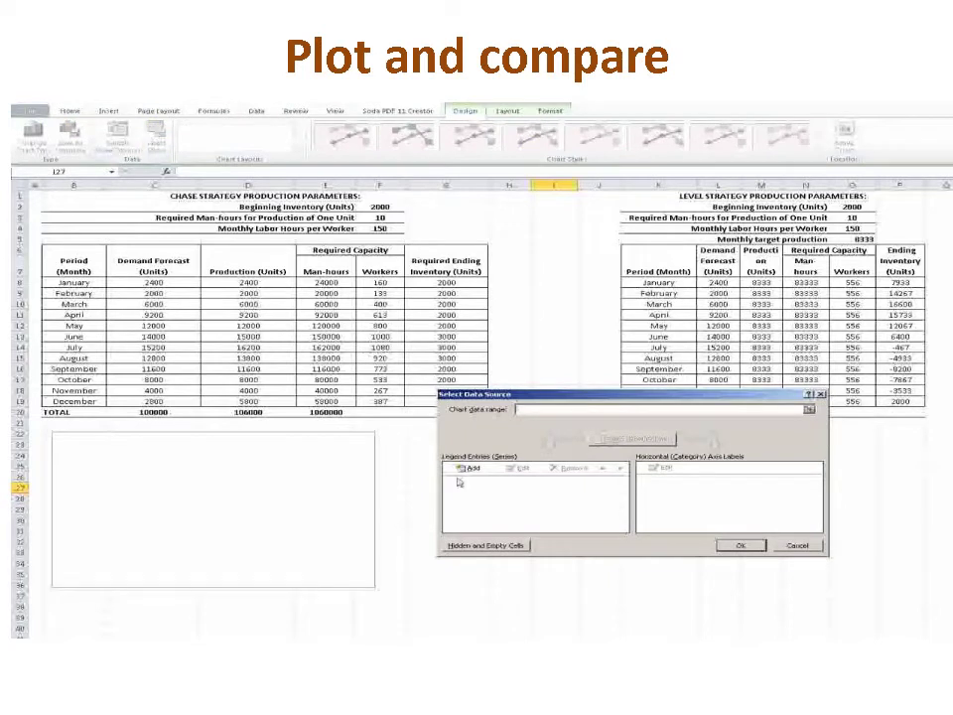
left_click(469, 468)
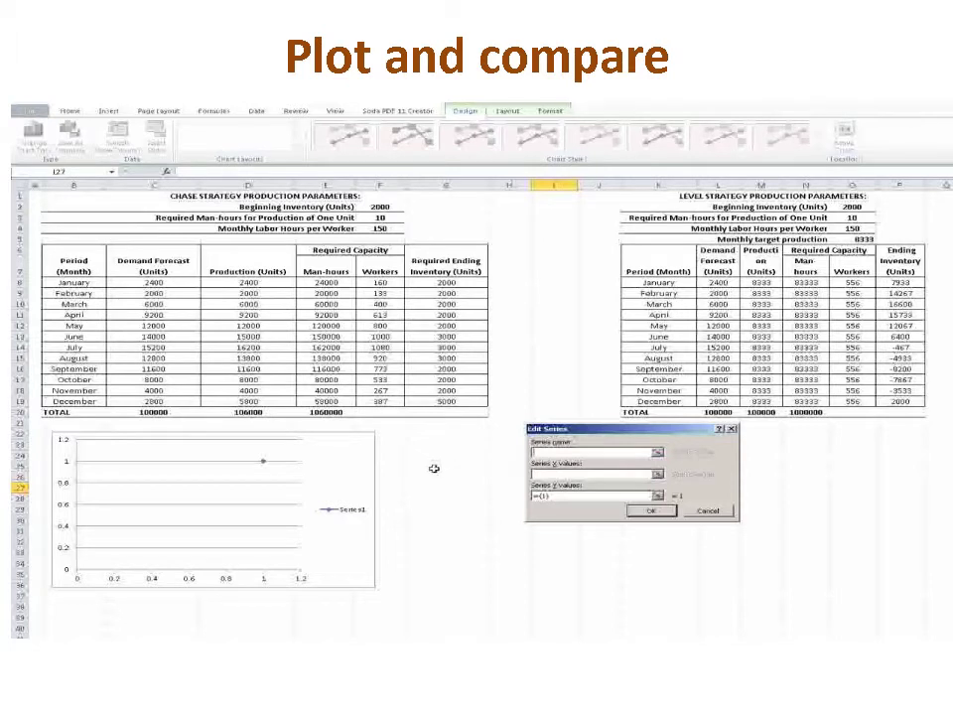
left_click(255, 266)
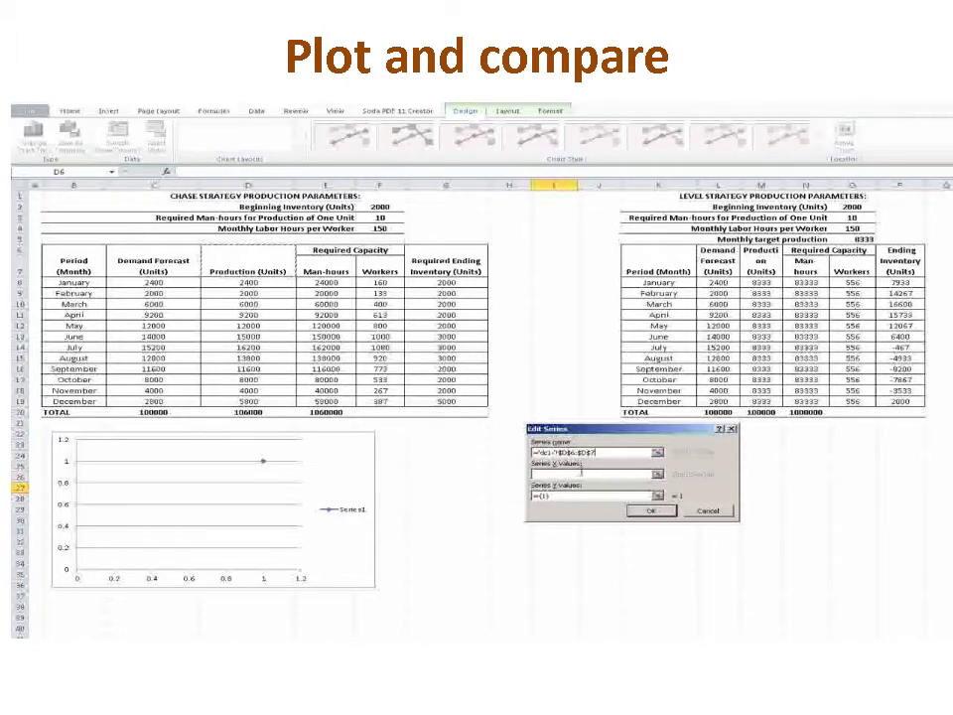
left_click(581, 473)
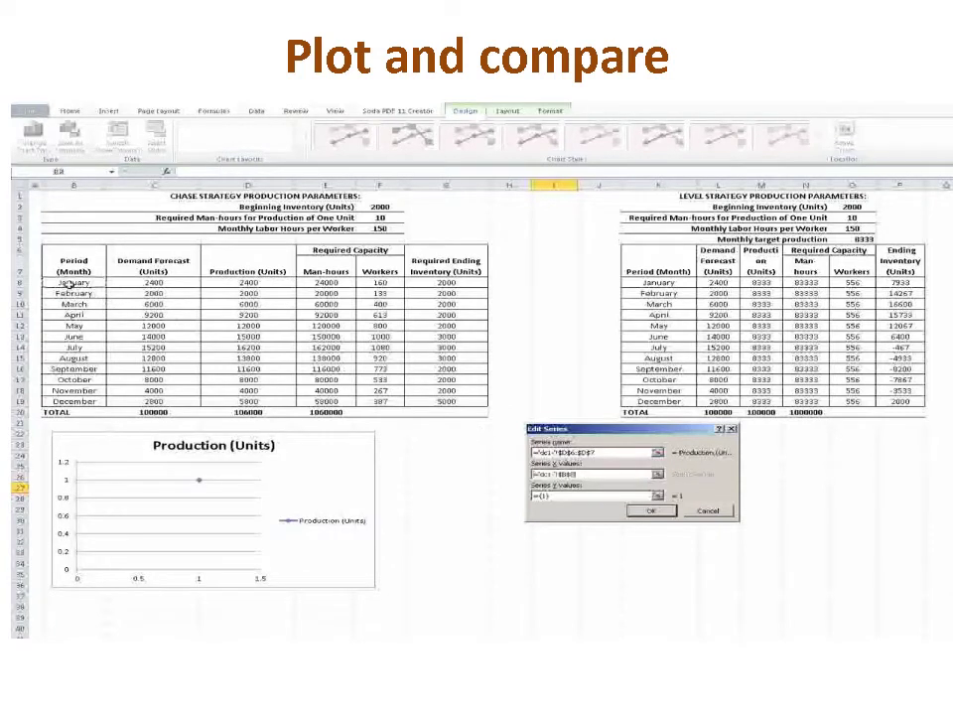
left_click_drag(72, 283, 74, 398)
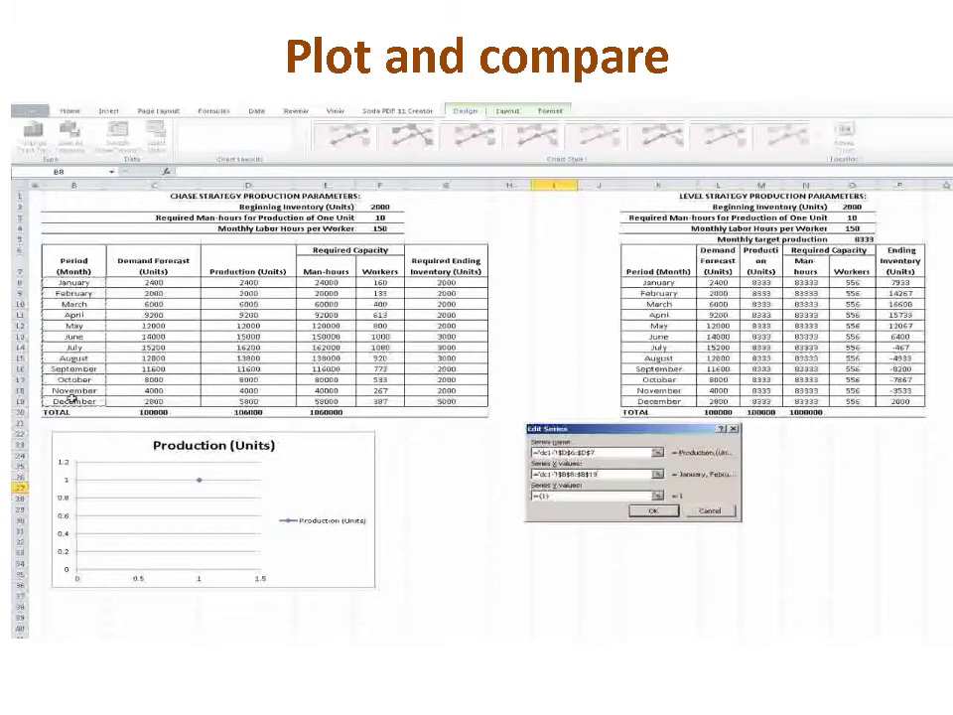
left_click(558, 495)
left_click_drag(559, 495, 518, 499)
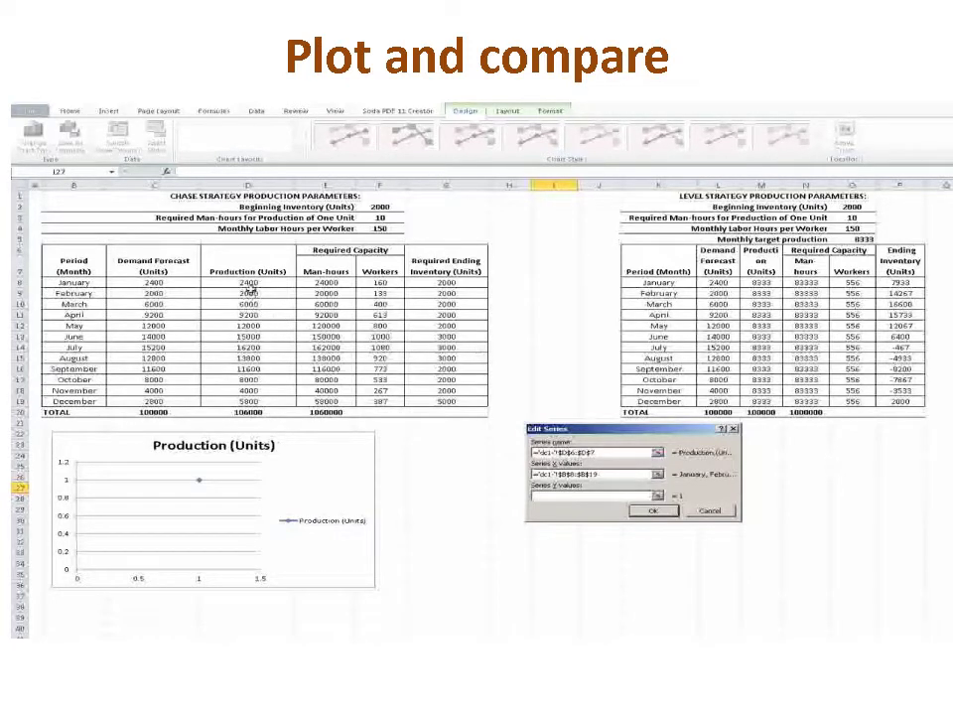
left_click_drag(250, 284, 253, 401)
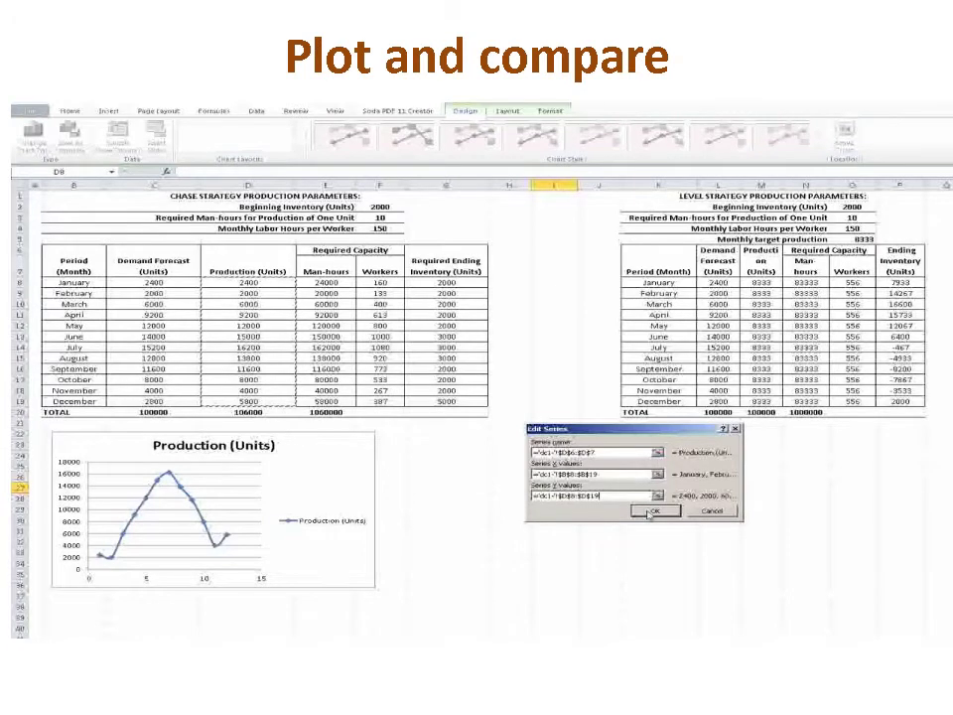
left_click(650, 512)
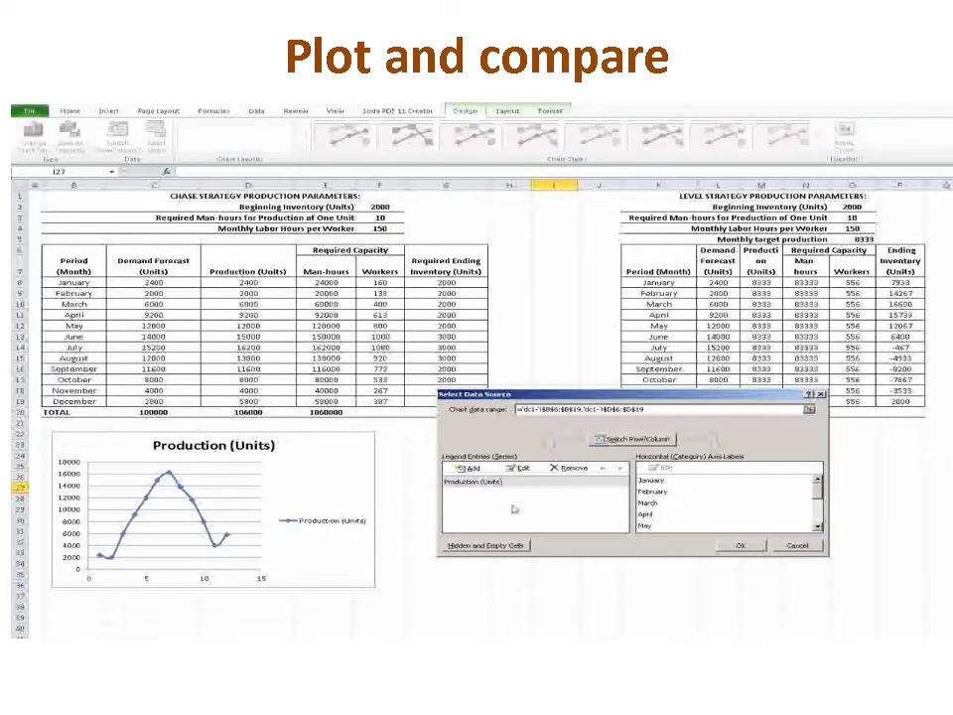
Add the Required Ending Inventory series G8:G19 against months B8:B19
left_click(472, 470)
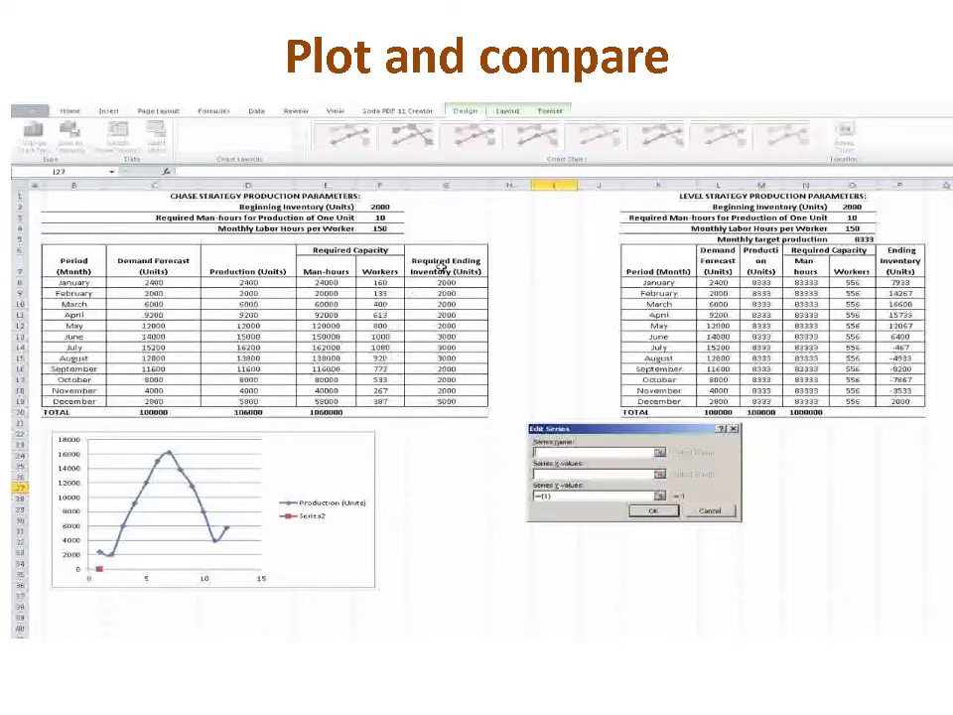
left_click(438, 265)
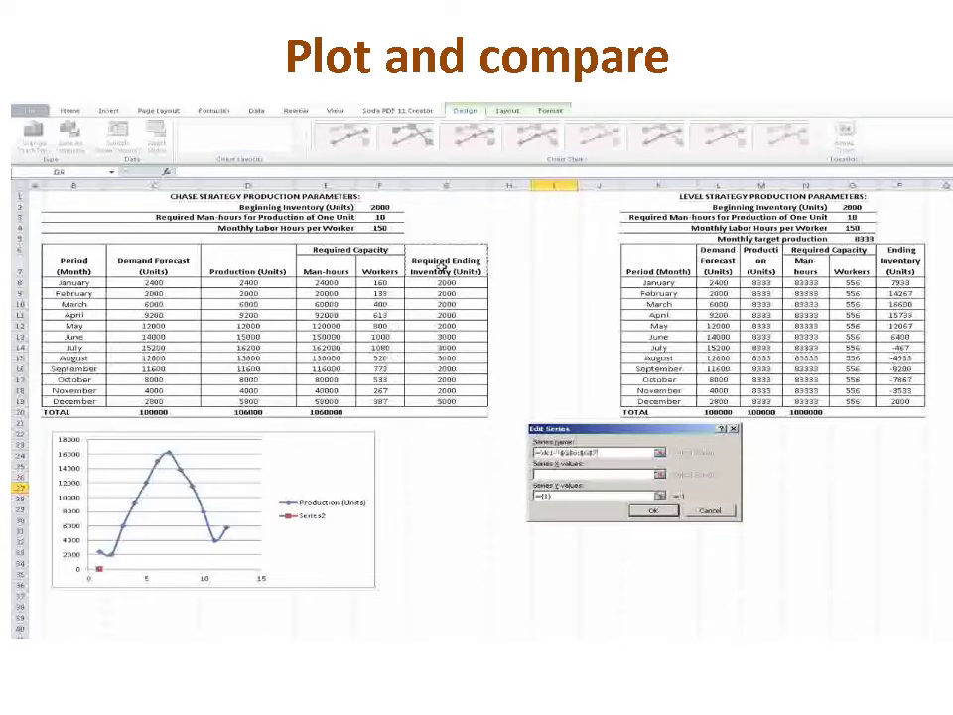
left_click(586, 476)
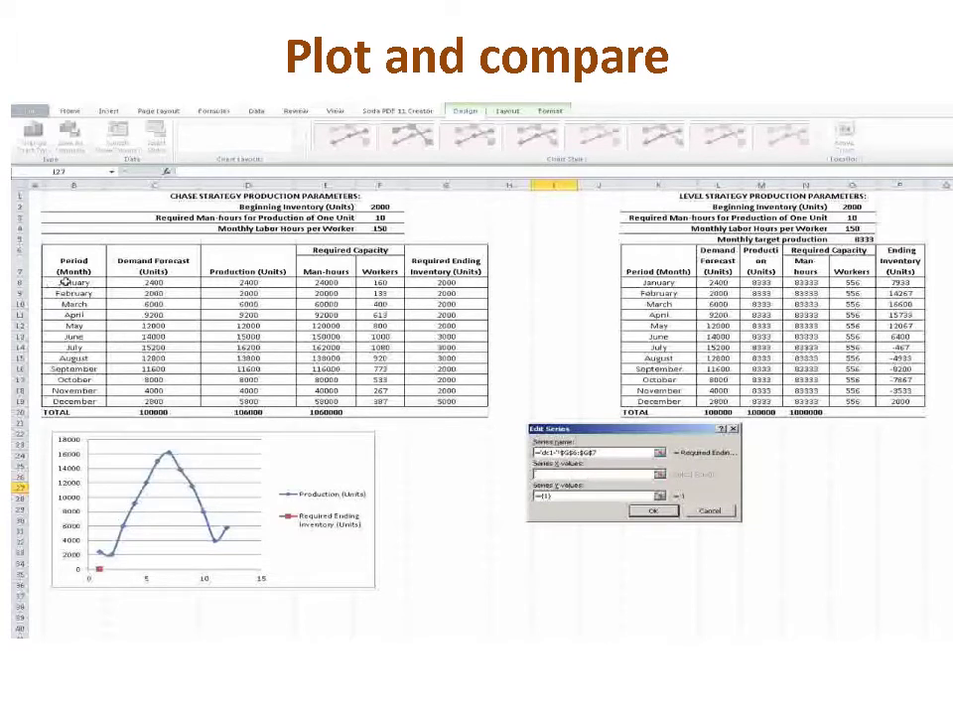
left_click_drag(64, 283, 61, 402)
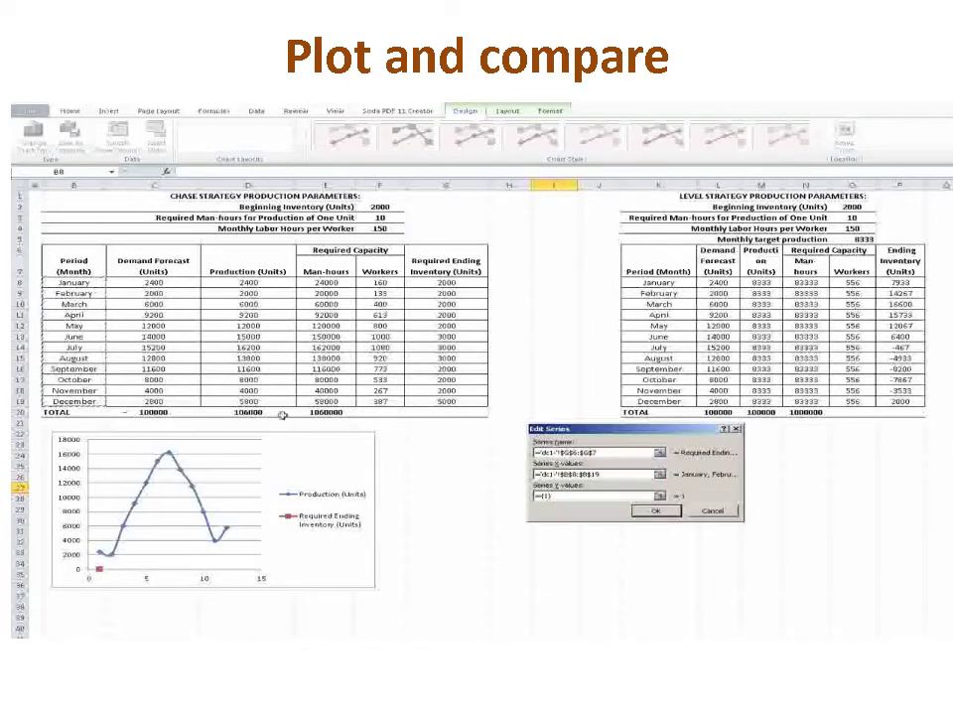
left_click_drag(625, 497, 528, 500)
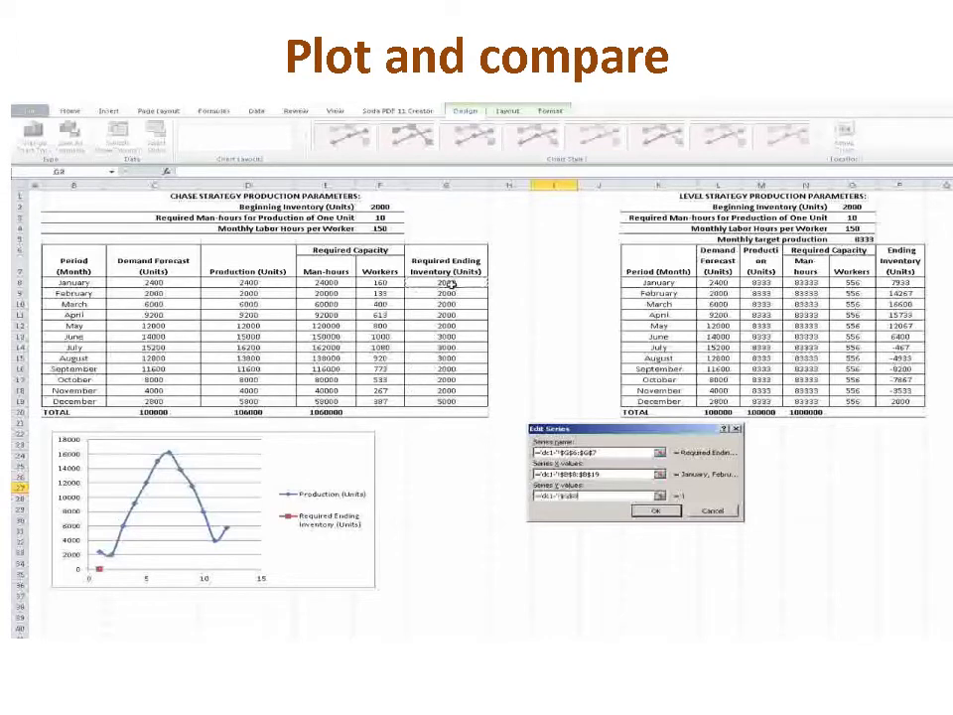
left_click_drag(452, 283, 463, 397)
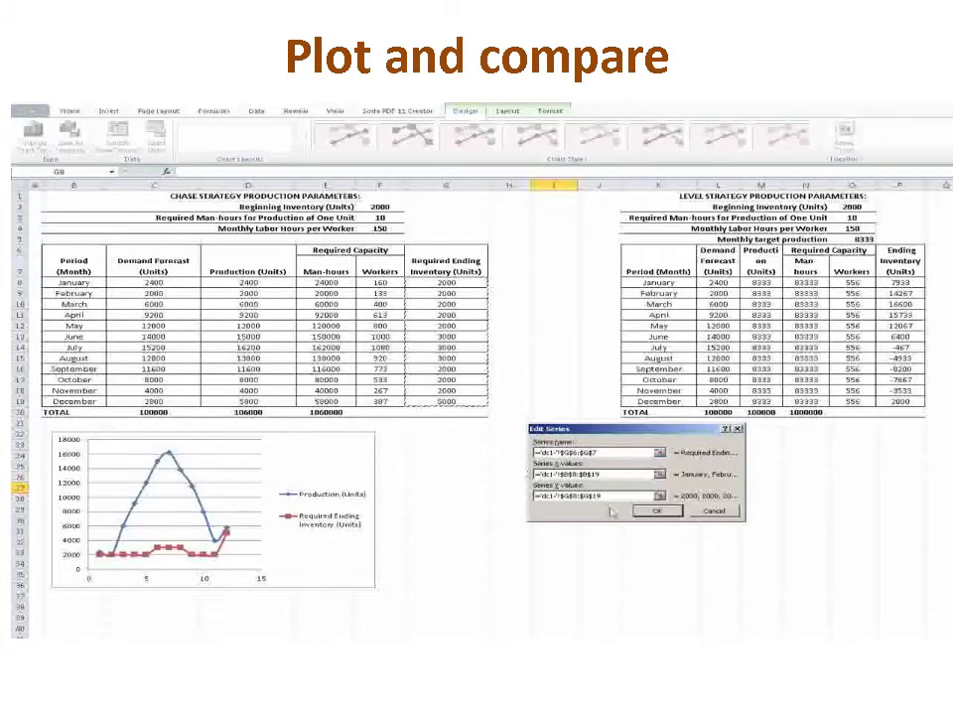
left_click(656, 510)
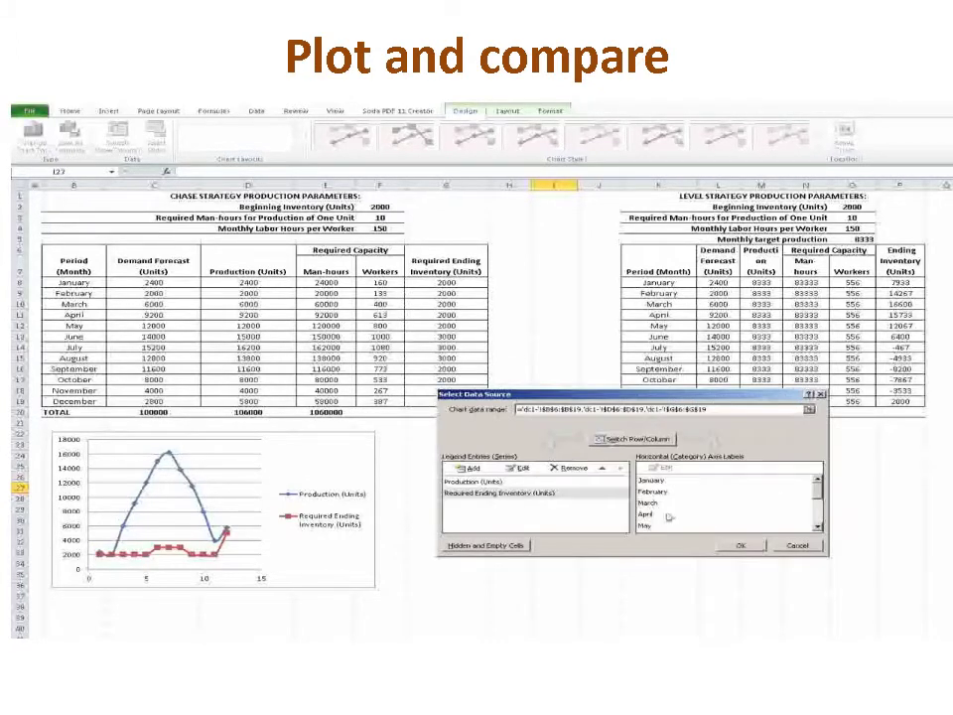
left_click(737, 546)
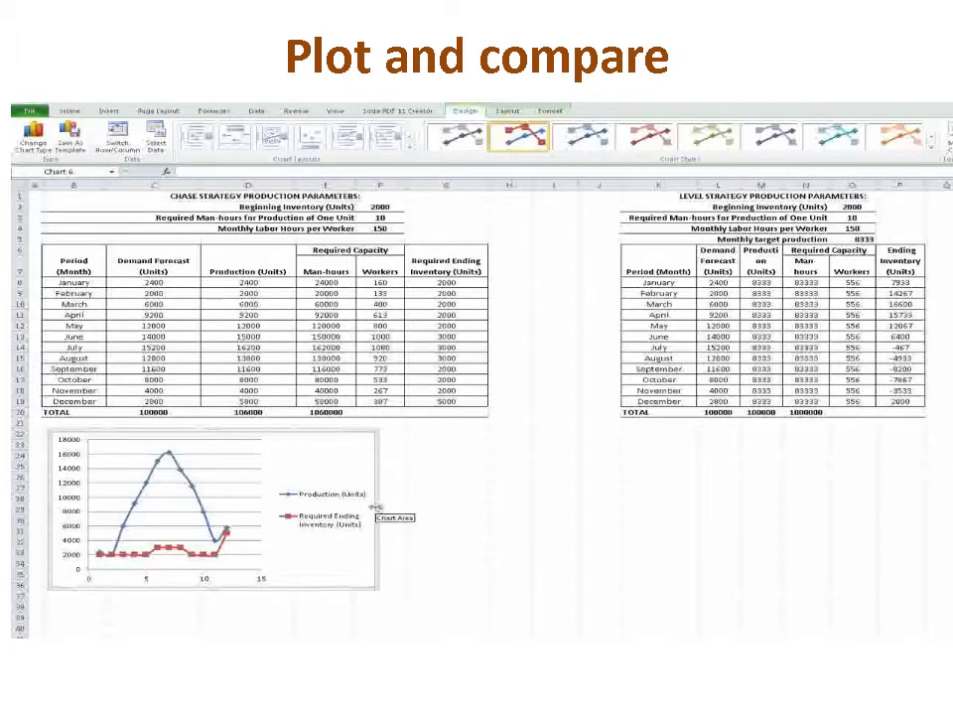
Widen the chase chart so its legend fits, and make it taller
left_click_drag(376, 506, 481, 508)
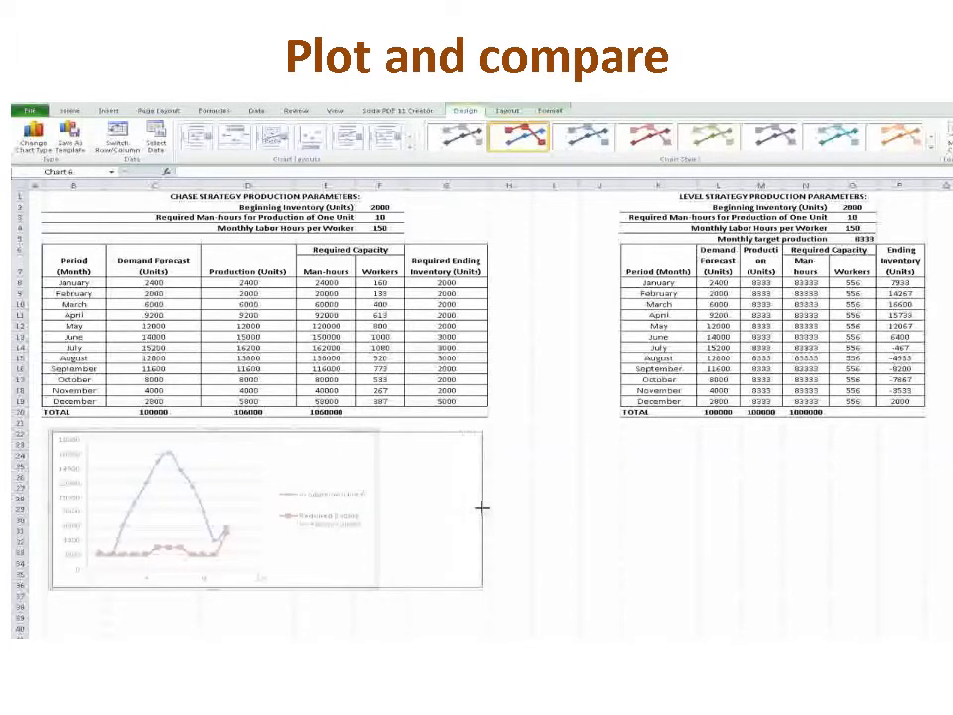
left_click_drag(480, 508, 541, 511)
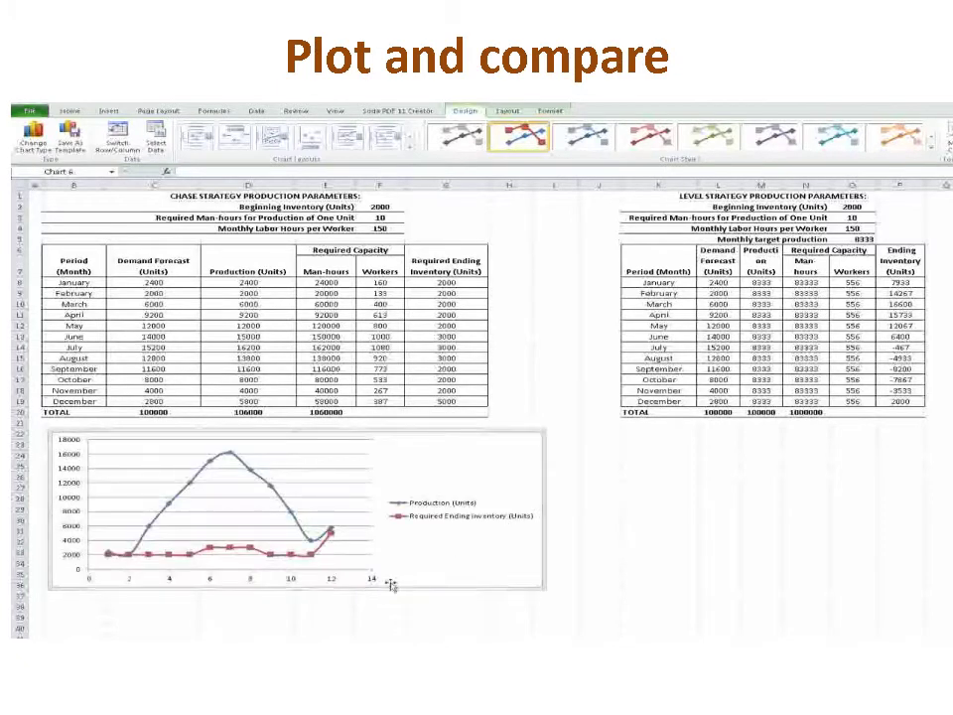
left_click_drag(293, 586, 297, 622)
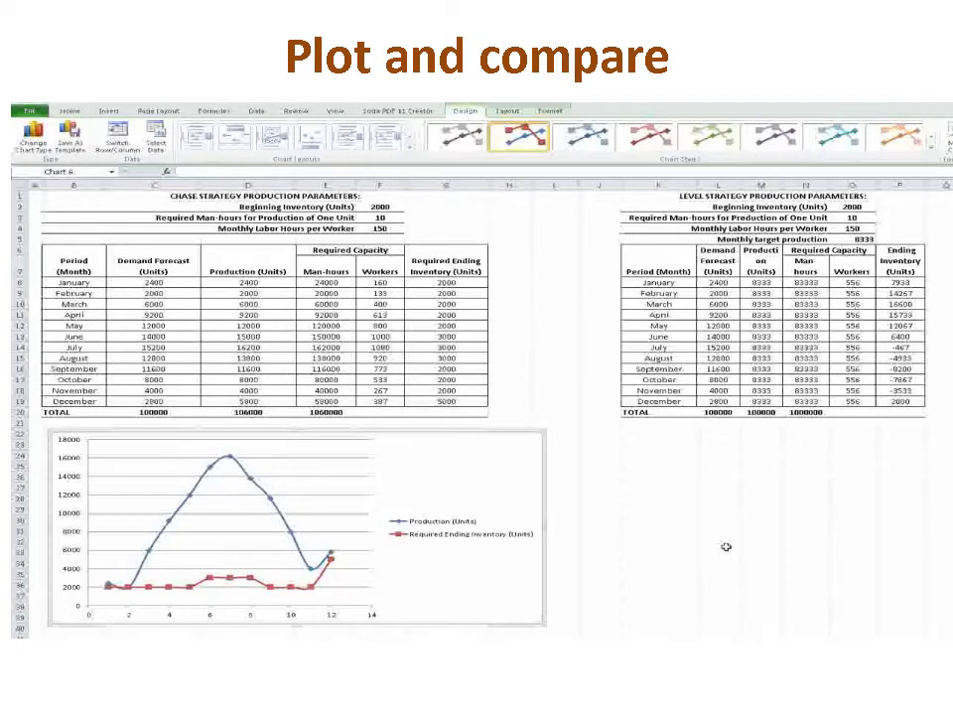
Insert a second scatter chart at K24, enlarge it under the Level table, and open Select Data
left_click(109, 111)
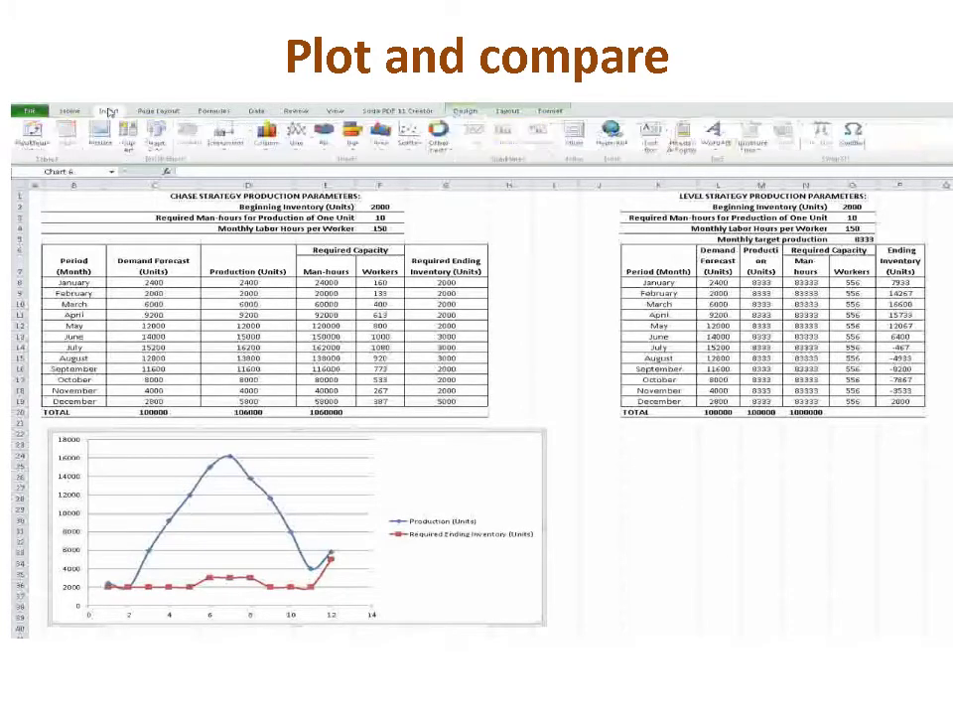
left_click(409, 136)
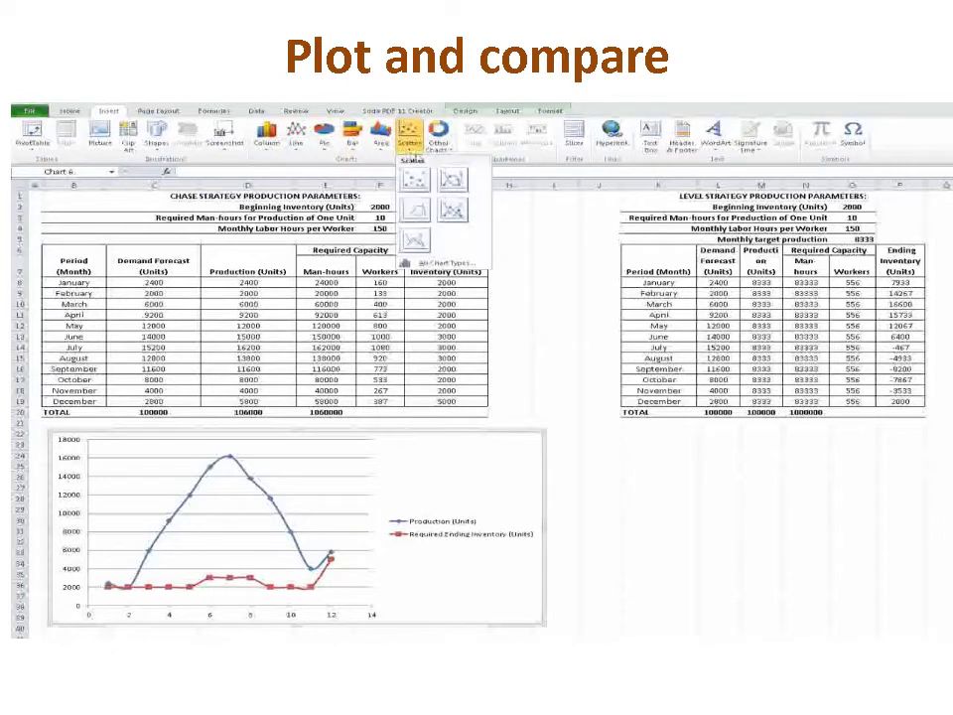
left_click(453, 179)
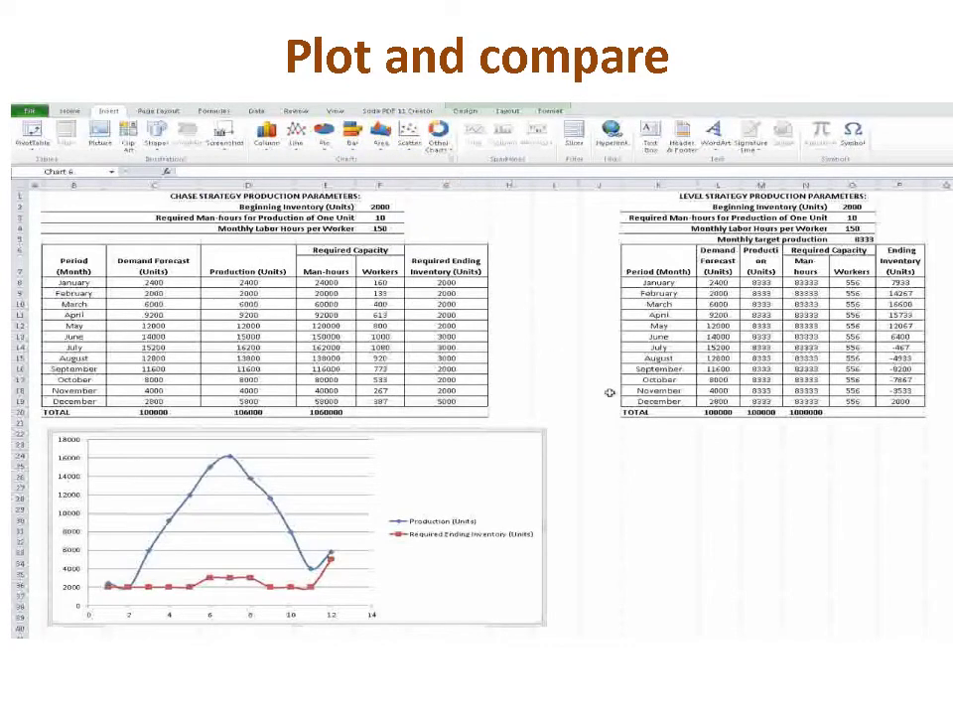
left_click(660, 455)
left_click(407, 130)
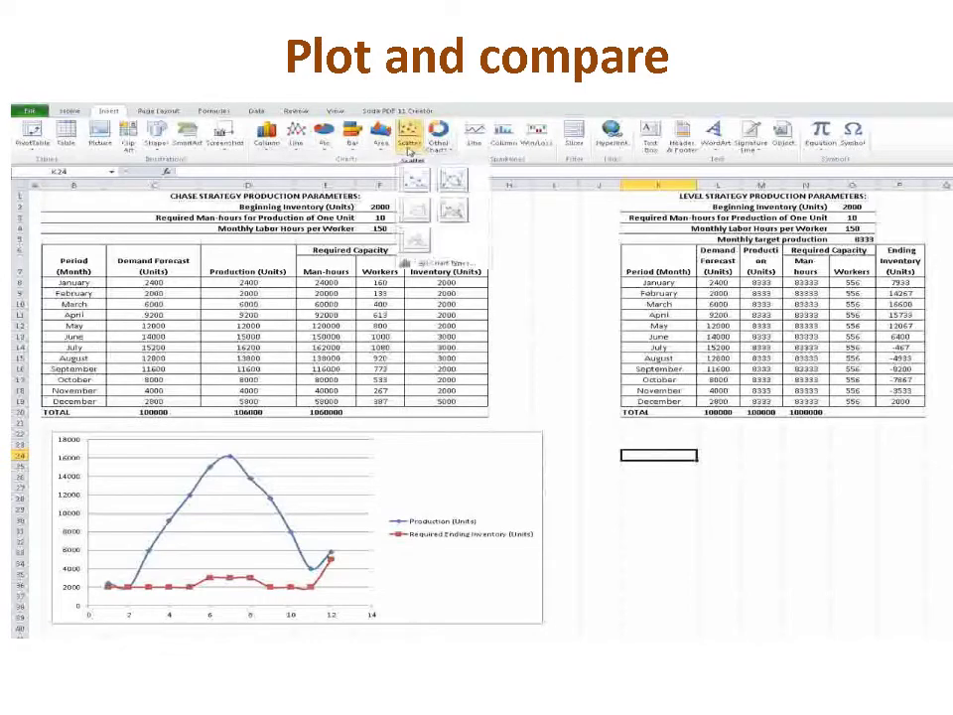
left_click(454, 172)
left_click_drag(671, 379, 704, 474)
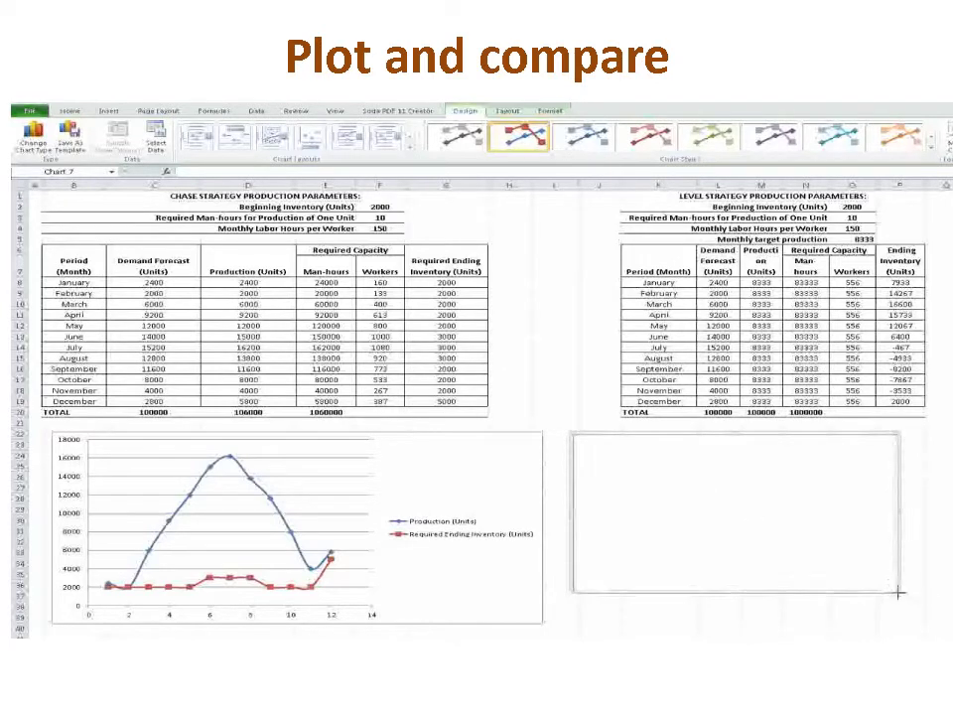
left_click_drag(893, 588, 947, 622)
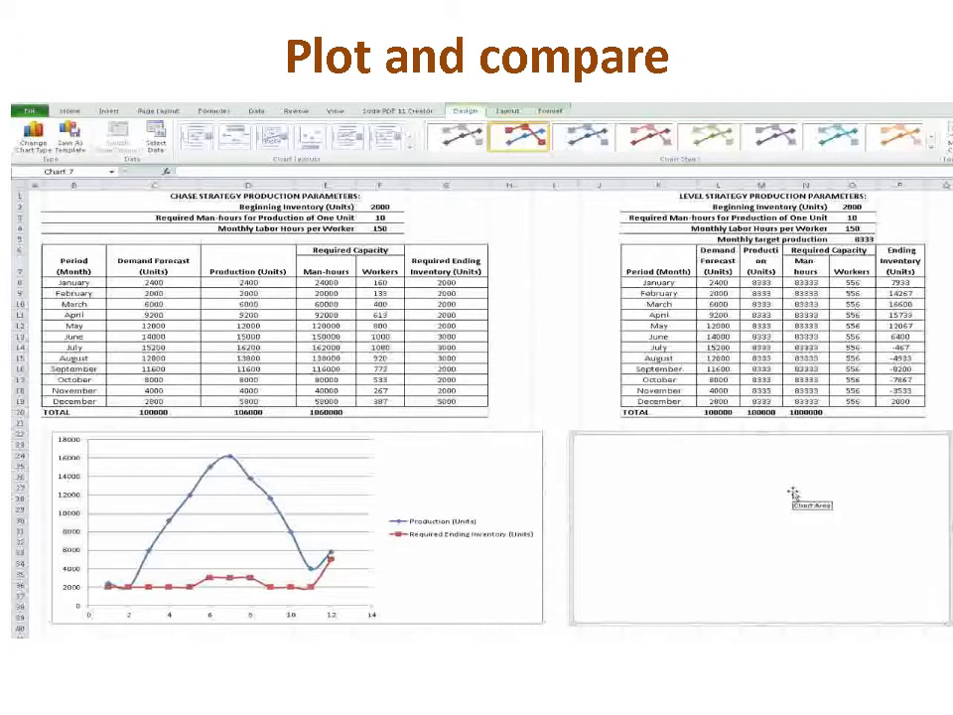
left_click(155, 139)
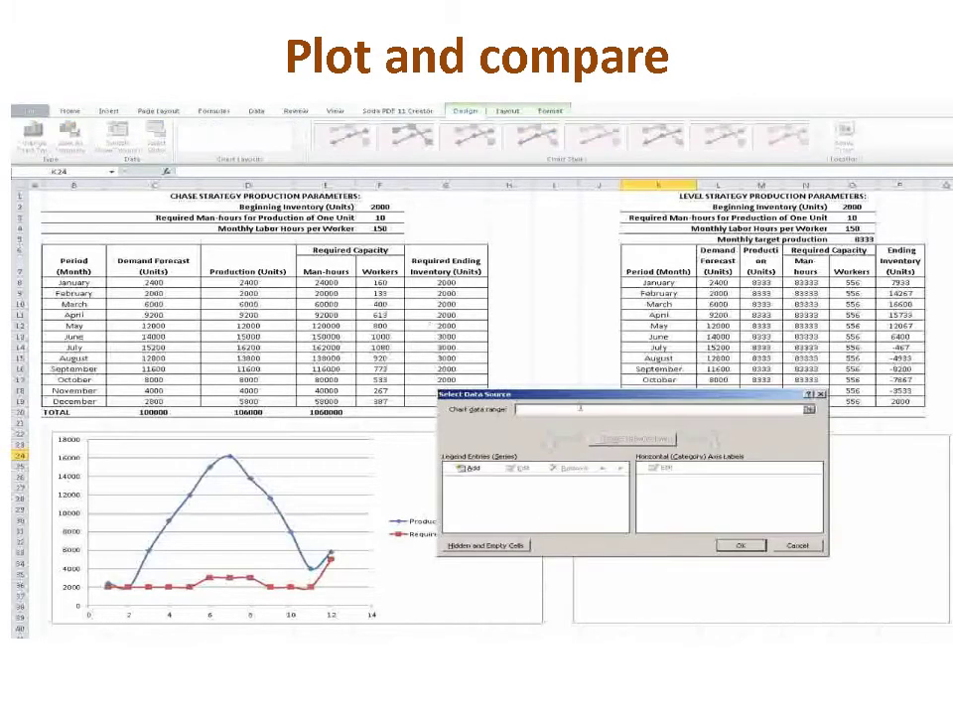
Set the chart's first series to Production (M8:M19) against January–December (K8:K19)
left_click(473, 468)
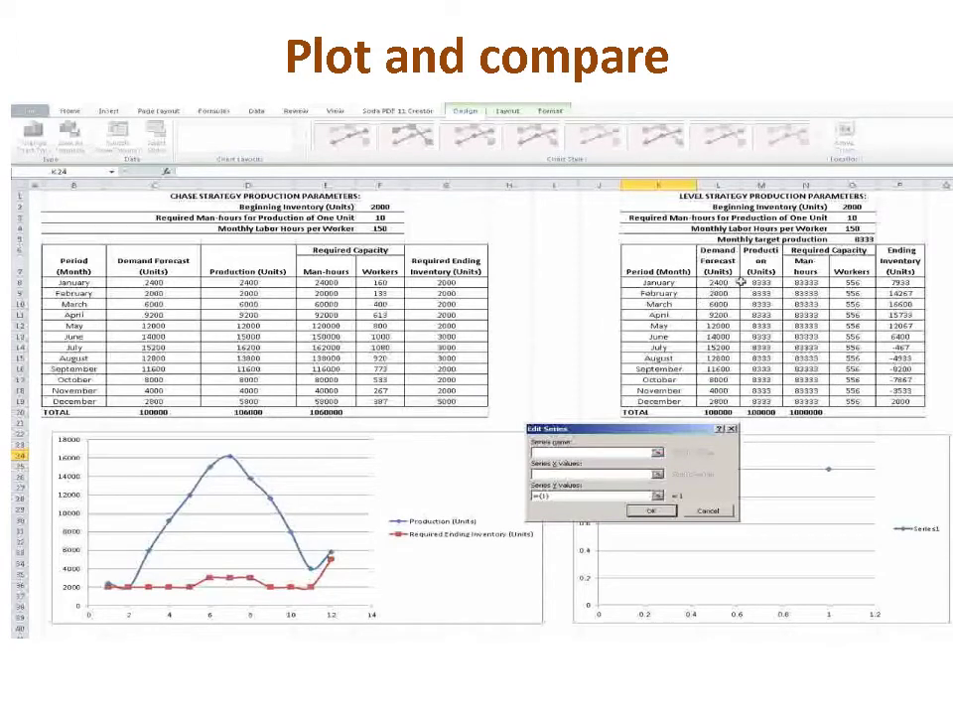
left_click(759, 264)
left_click(643, 473)
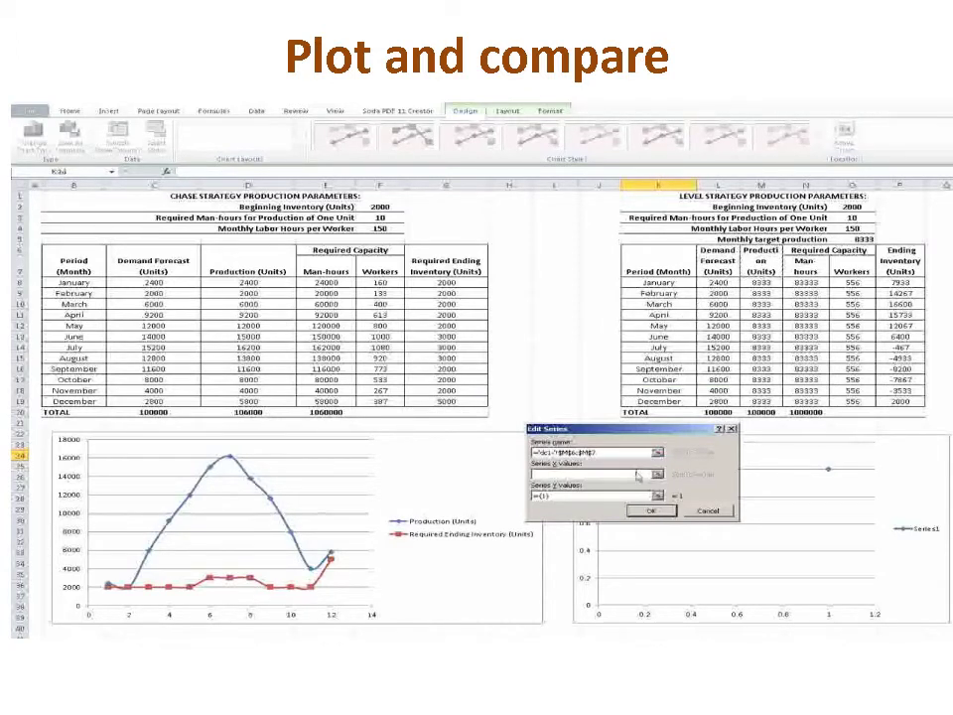
left_click_drag(640, 283, 645, 401)
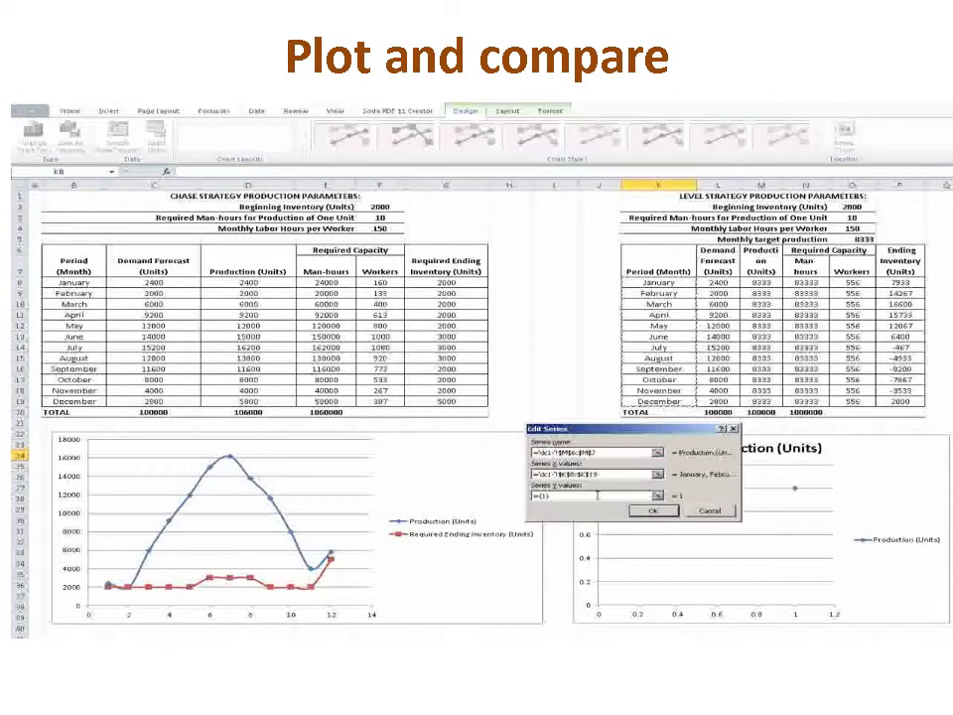
key("Tab")
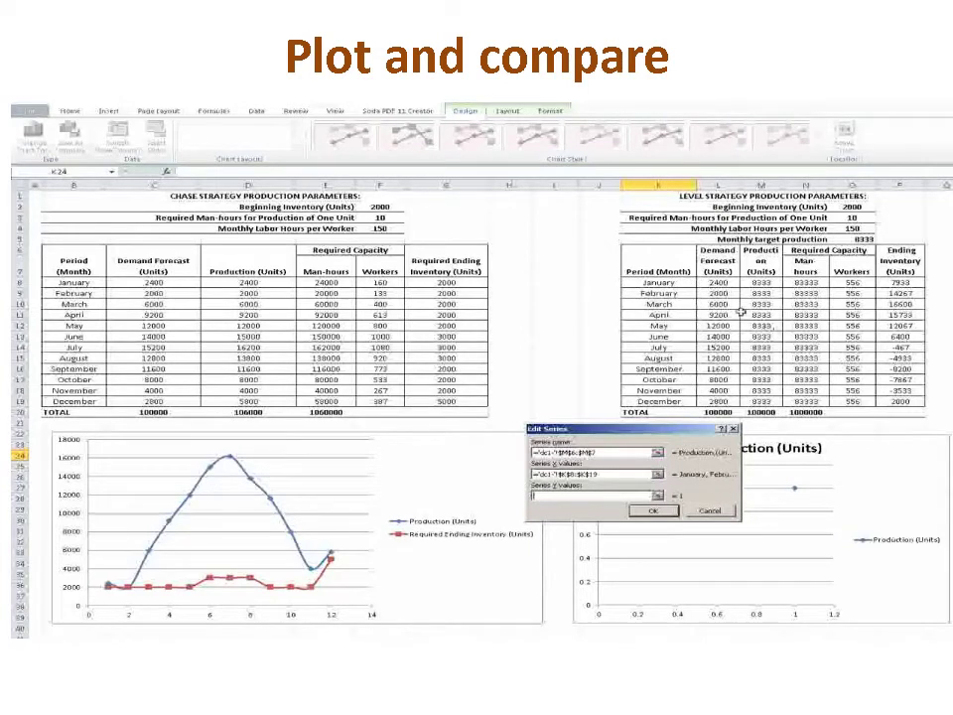
left_click_drag(760, 282, 759, 401)
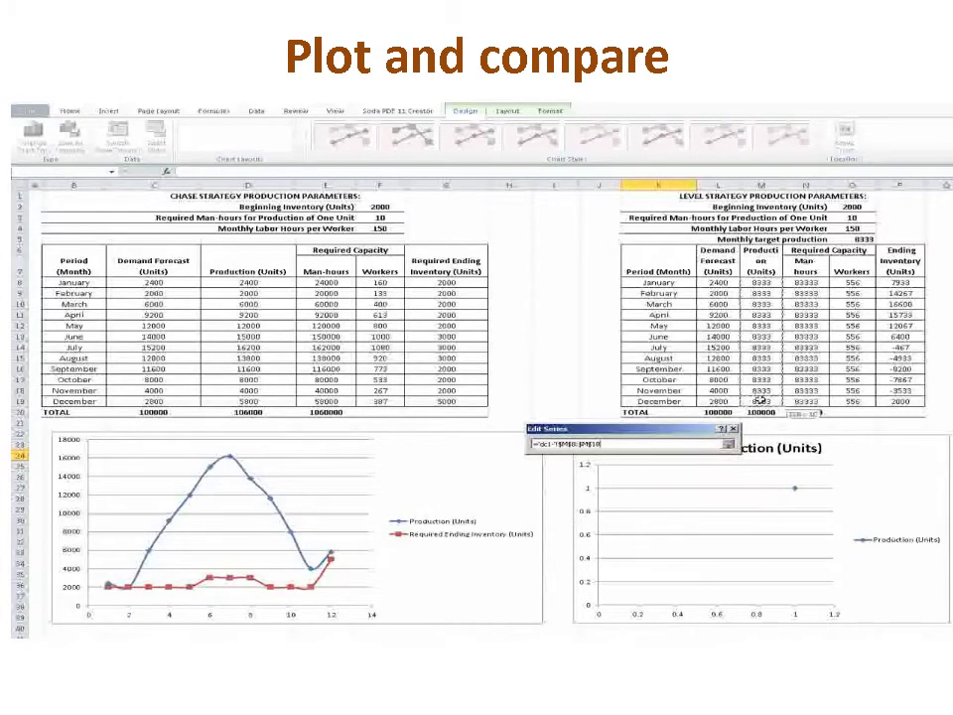
left_click(656, 511)
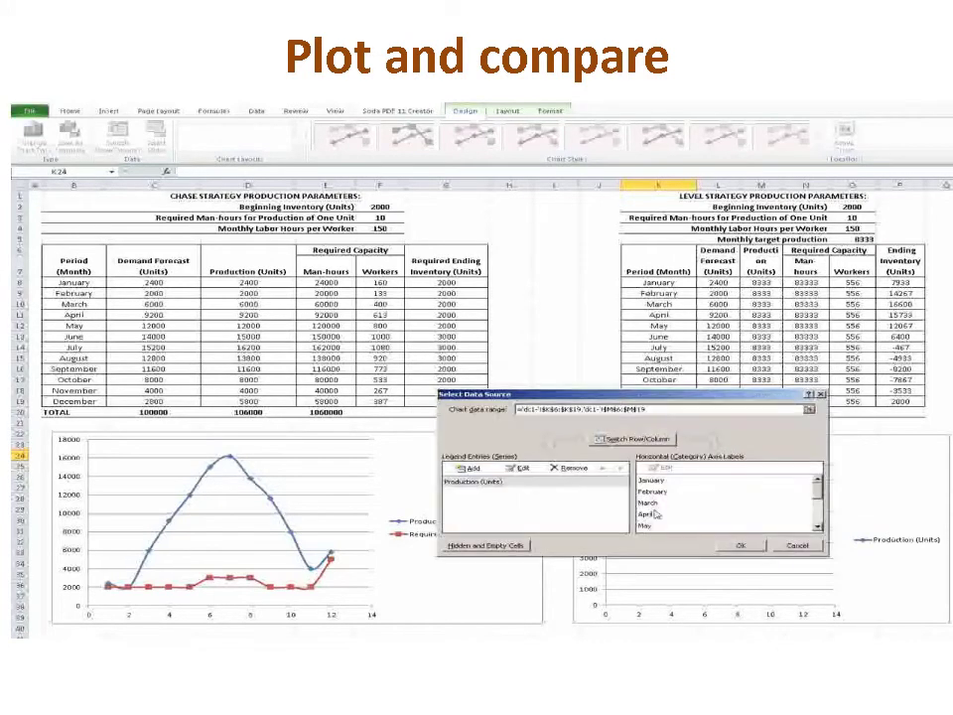
Add an Ending Inventory series from P8:P19 against the months and apply the data
left_click(469, 468)
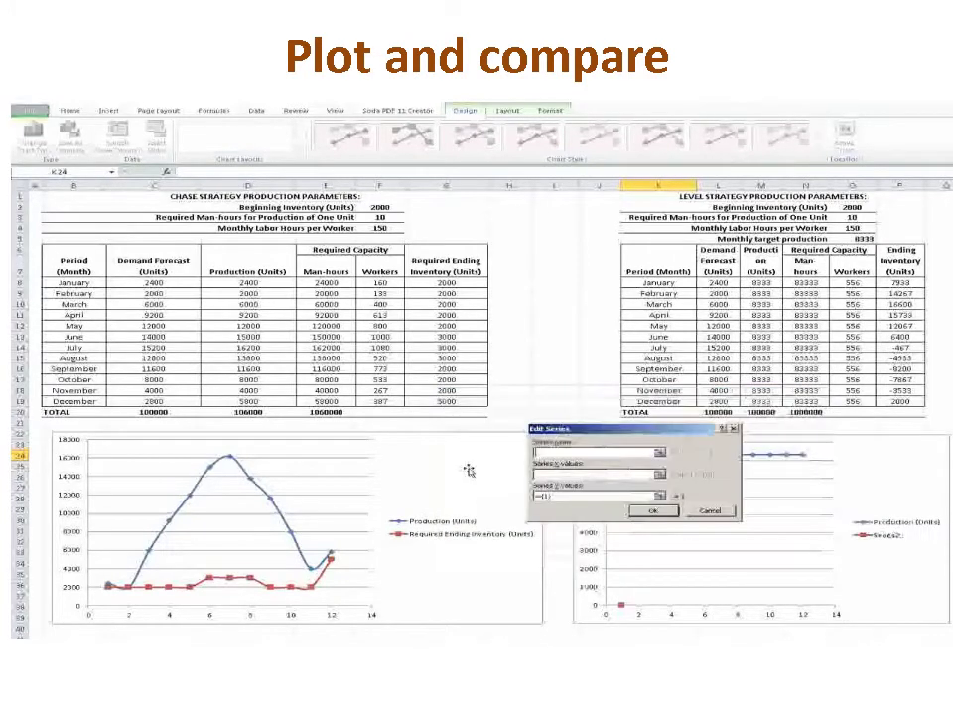
left_click(899, 264)
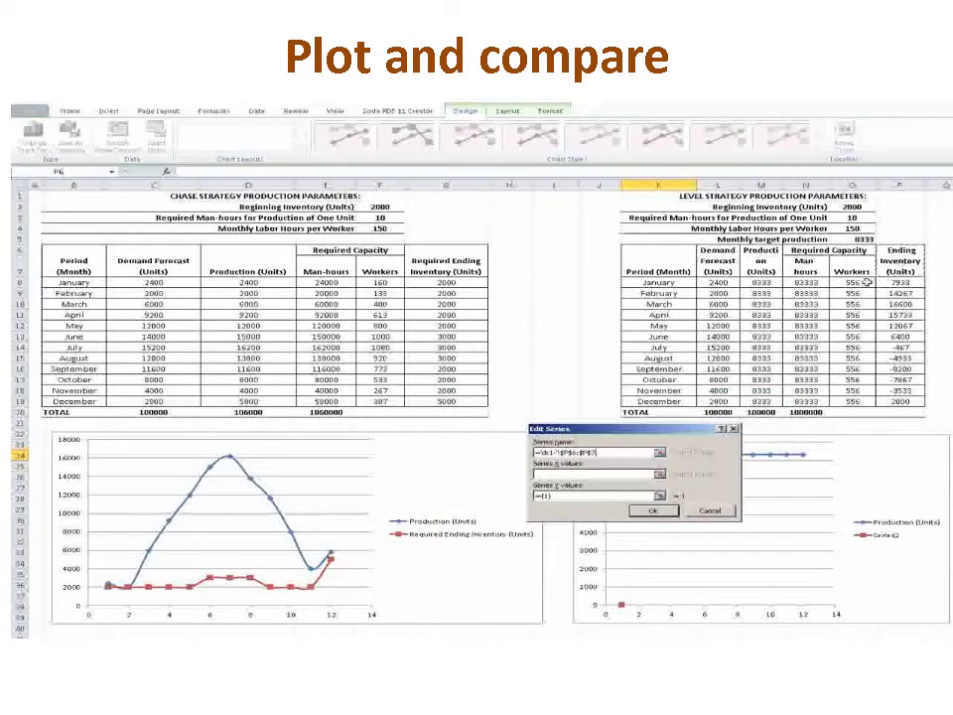
left_click(622, 473)
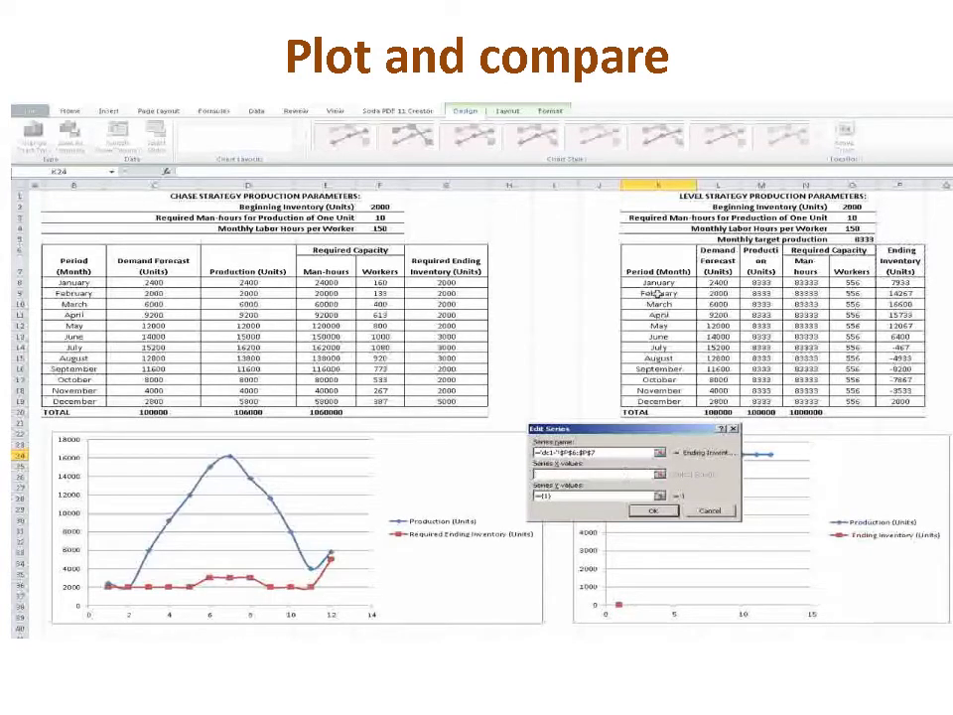
left_click_drag(658, 281, 666, 397)
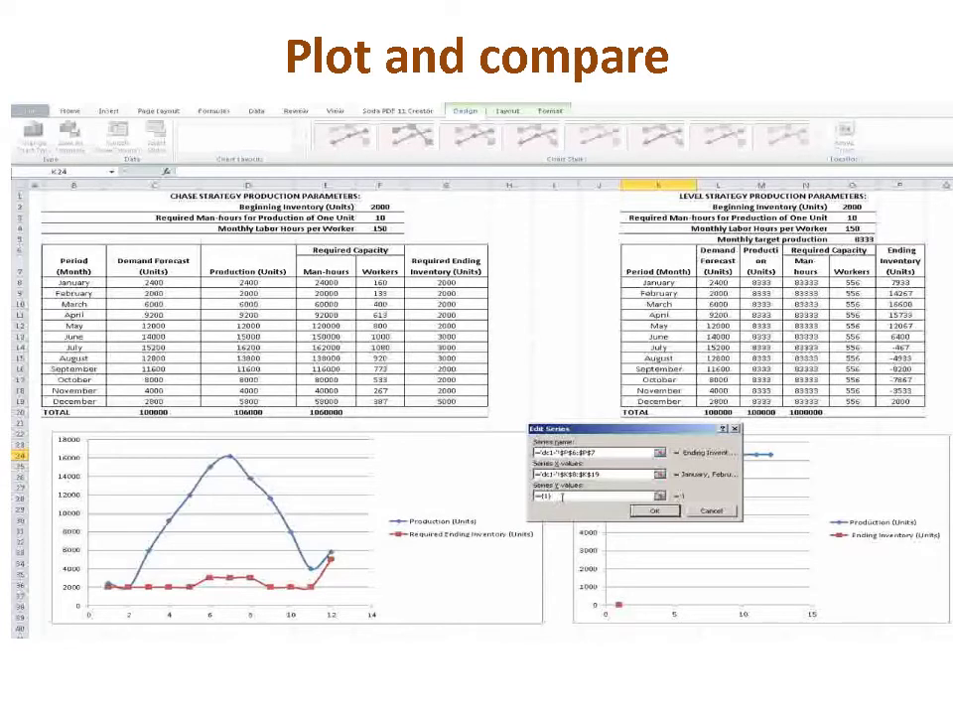
left_click_drag(563, 498, 545, 494)
left_click_drag(902, 282, 905, 401)
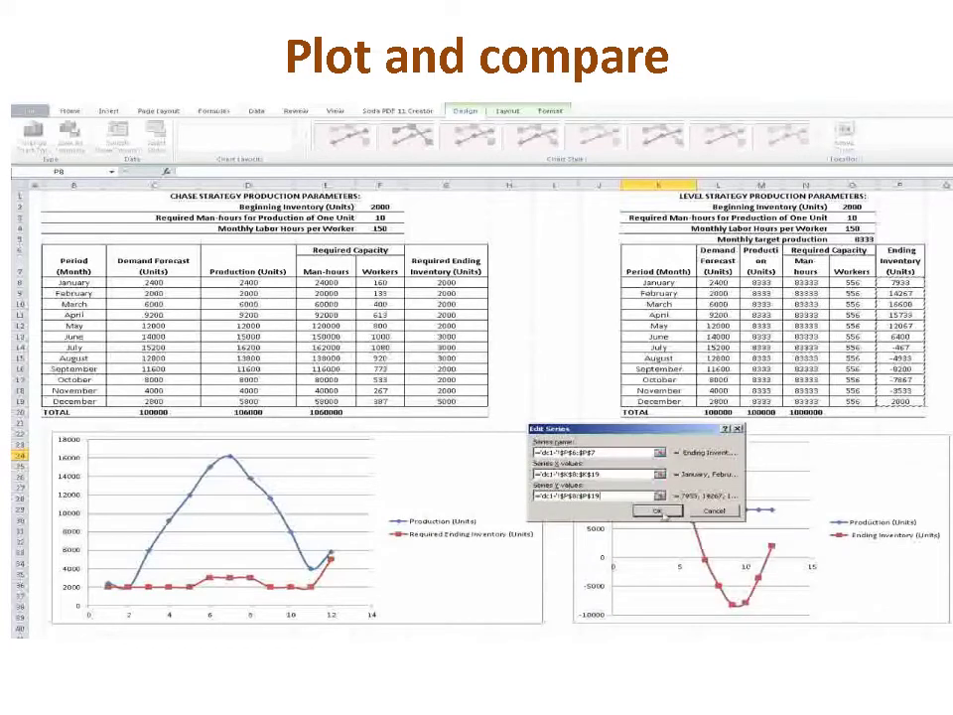
left_click(660, 510)
left_click(749, 546)
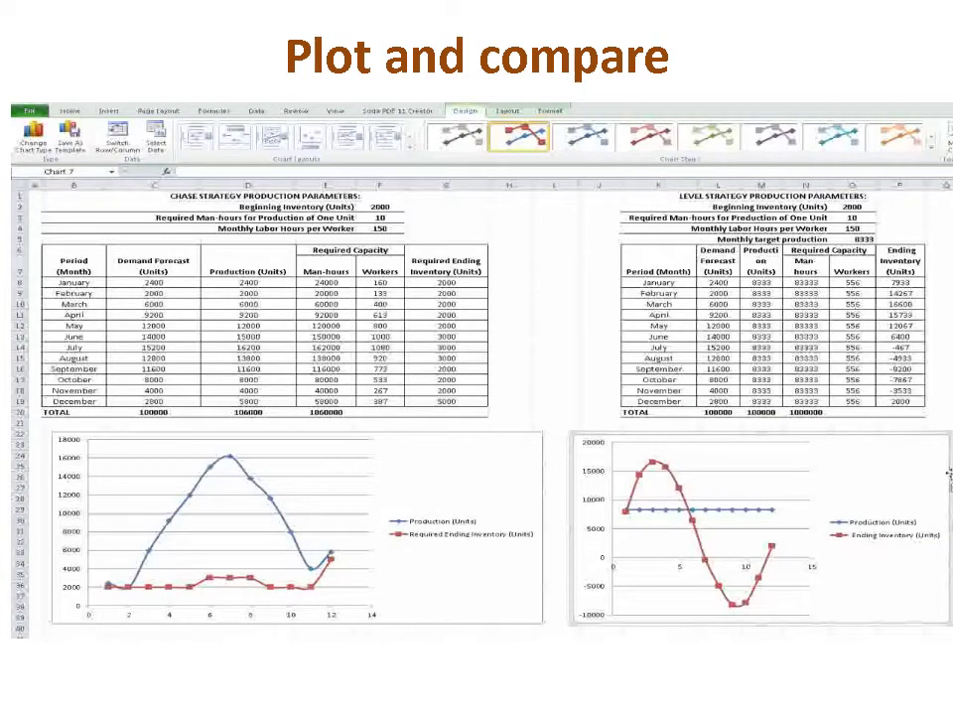
Move the level chart's legend to the top and widen the plot area to the right edge
left_click(884, 520)
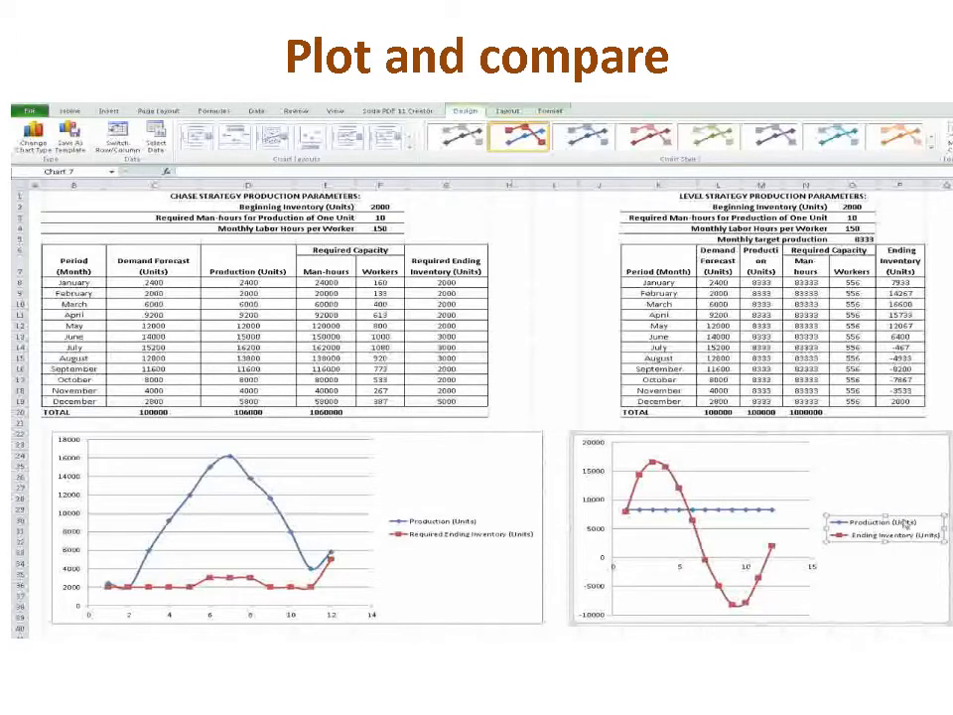
left_click_drag(907, 536, 793, 469)
left_click(809, 529)
left_click_drag(808, 529, 938, 528)
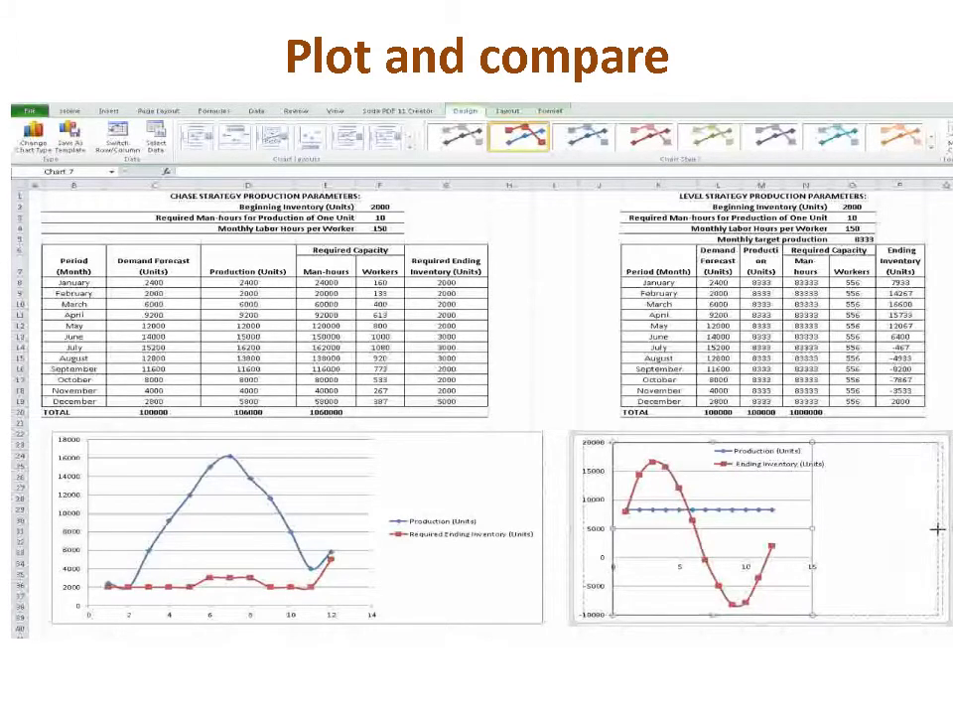
Shift the legend toward the chart's upper right and deselect the chart
left_click(797, 455)
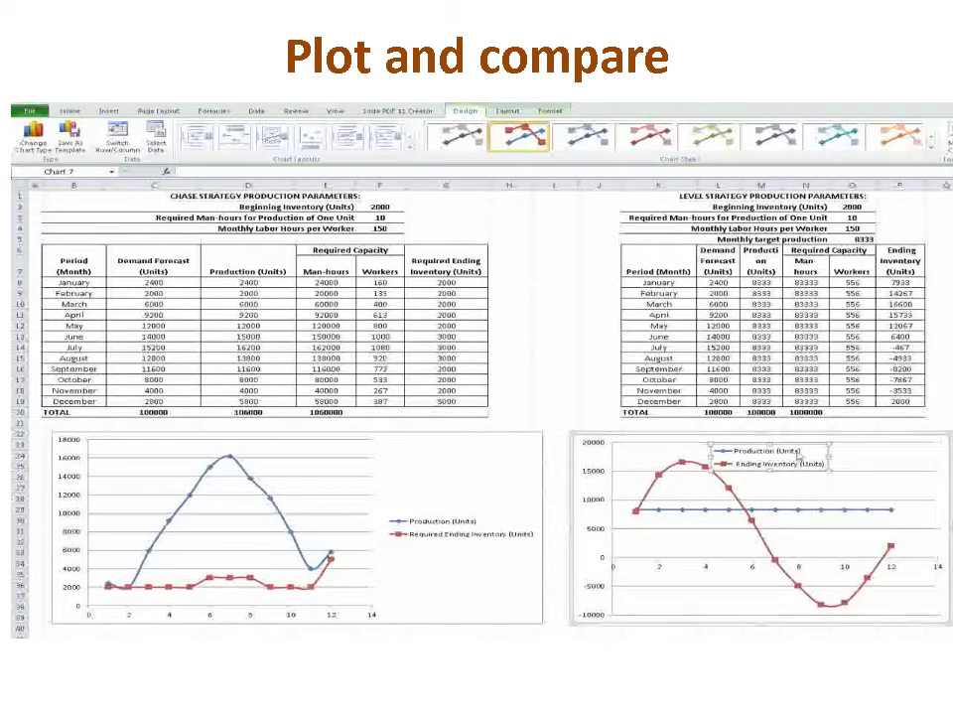
left_click(811, 463)
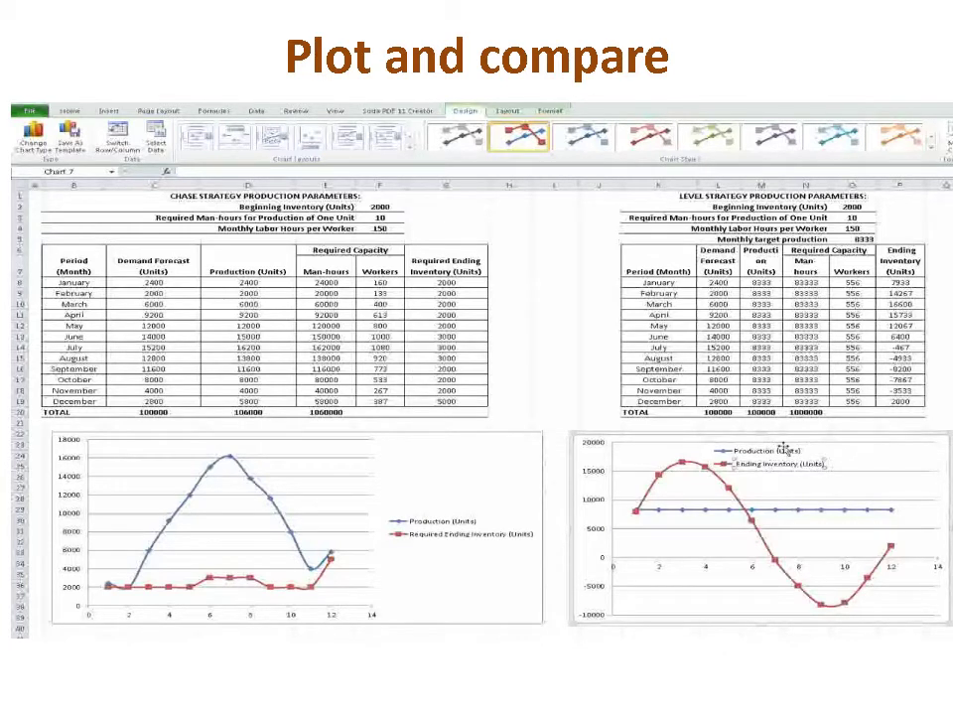
left_click(791, 449)
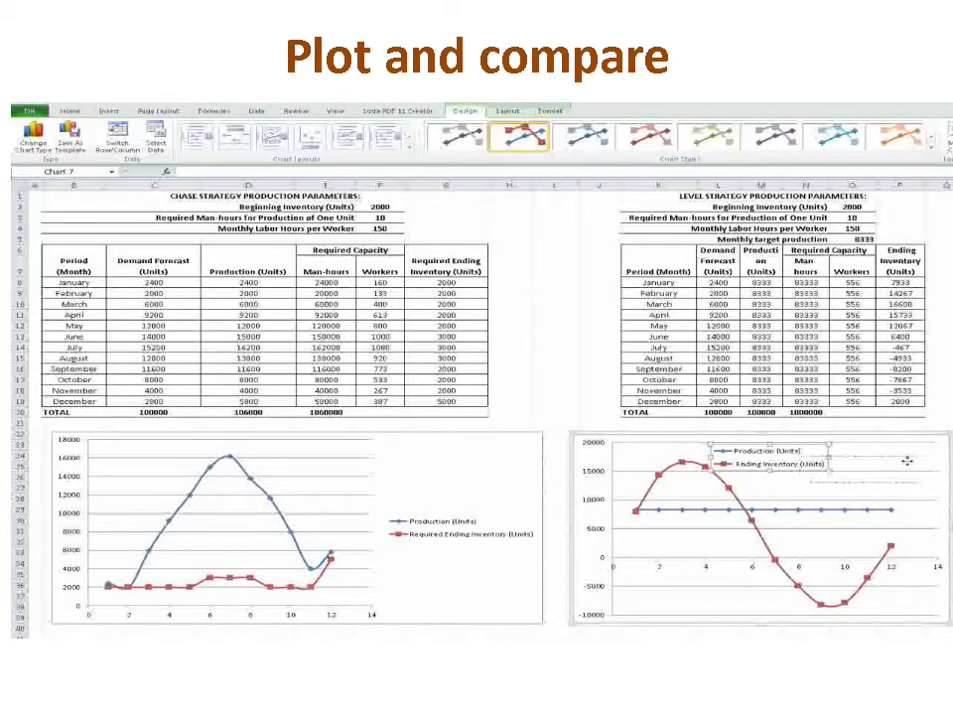
left_click_drag(829, 453, 931, 467)
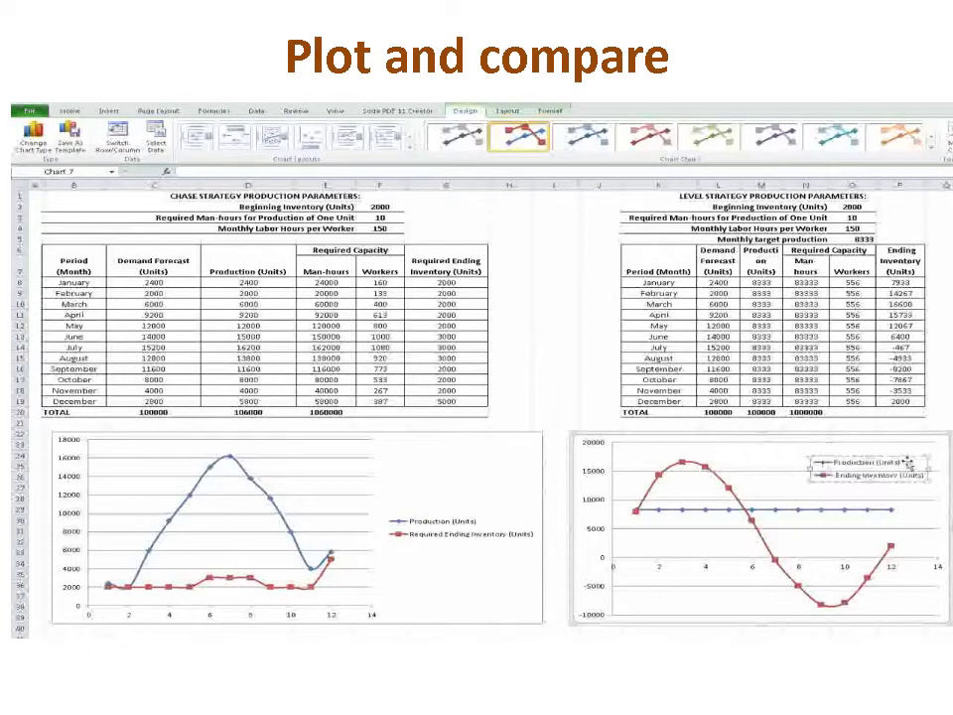
left_click(557, 410)
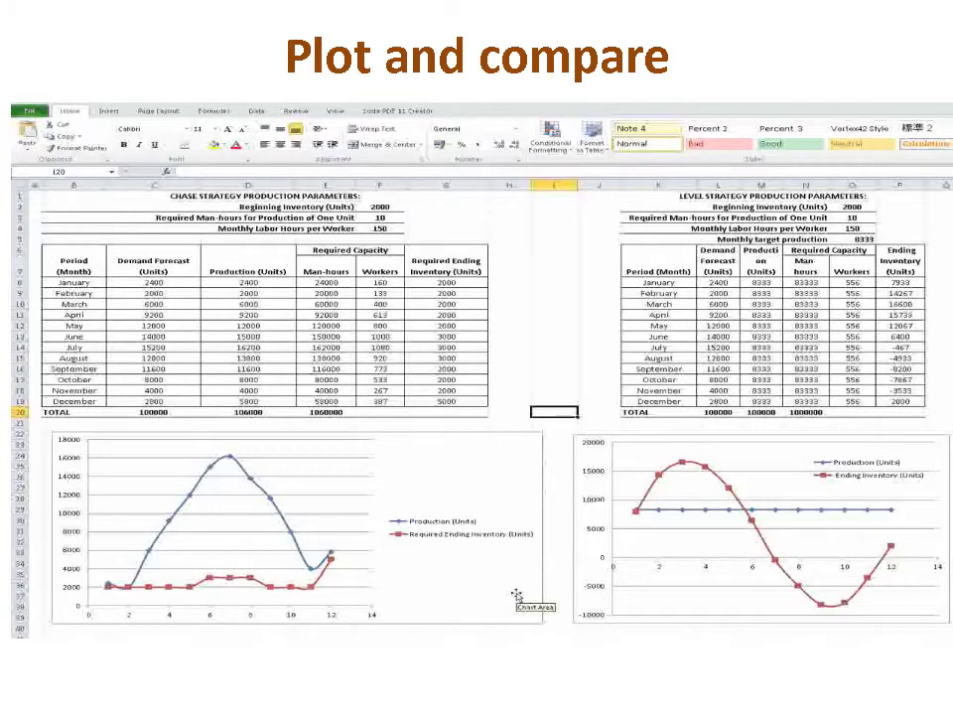
Set the chase strategy chart's text to 18 pt
left_click(516, 595)
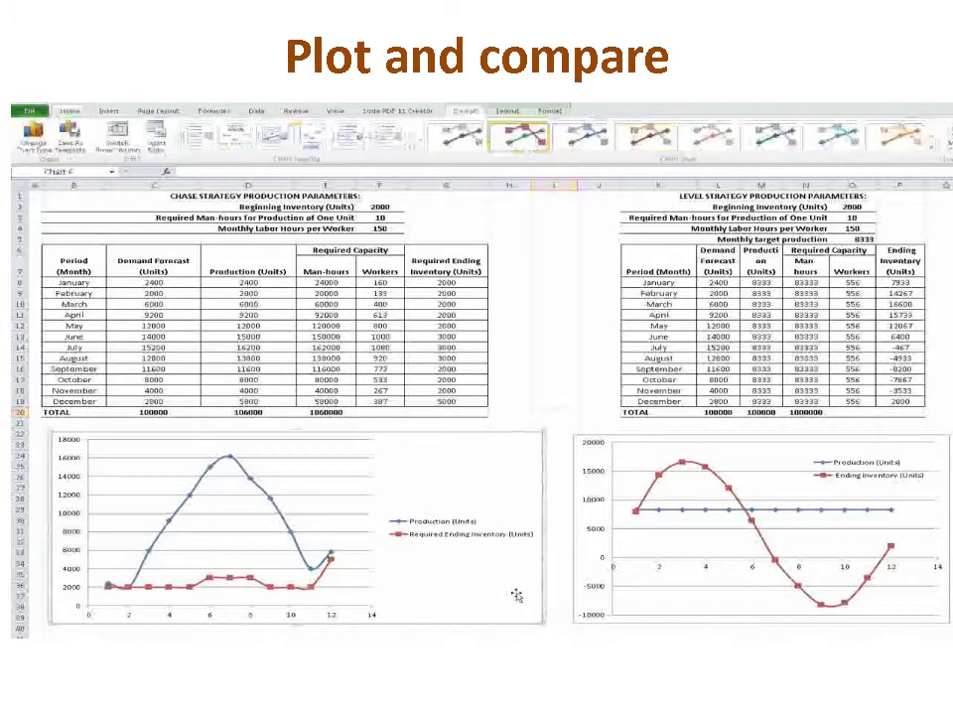
left_click(68, 112)
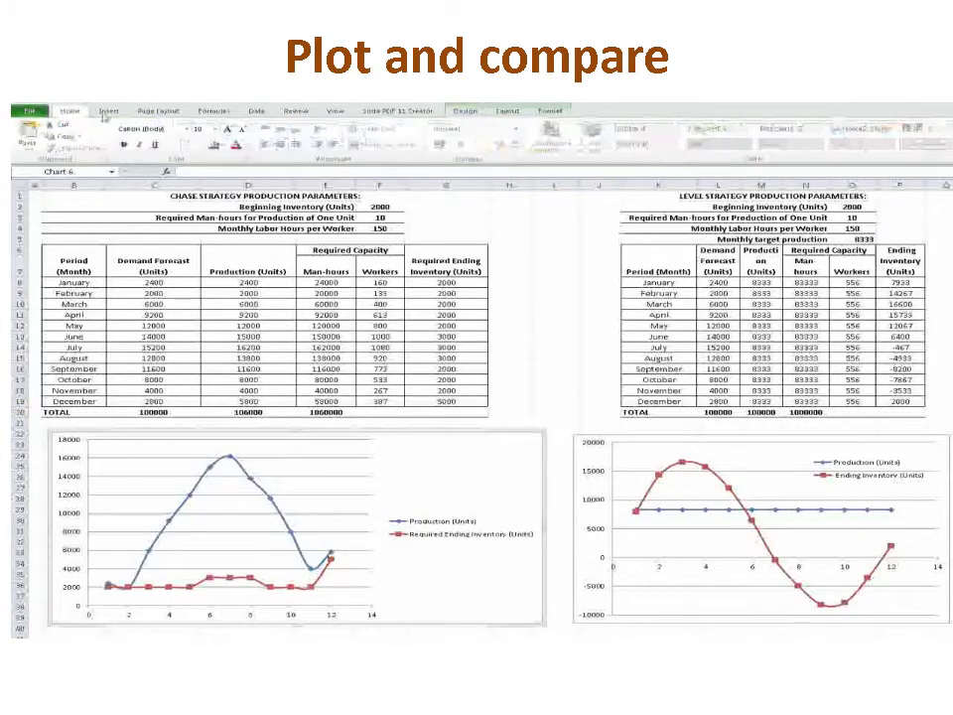
left_click(217, 129)
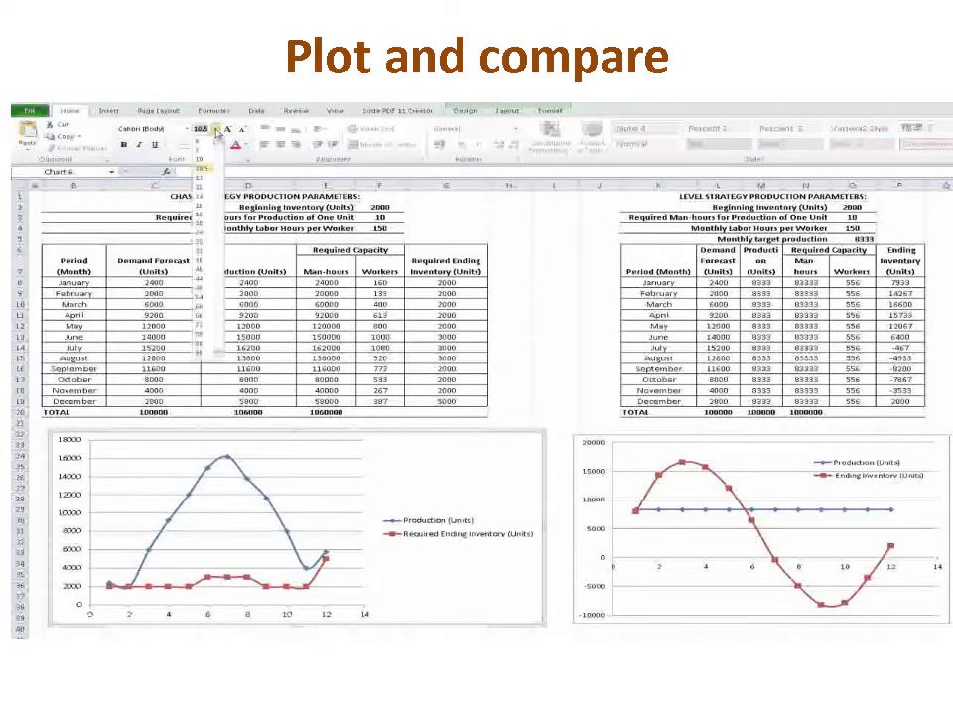
left_click(206, 220)
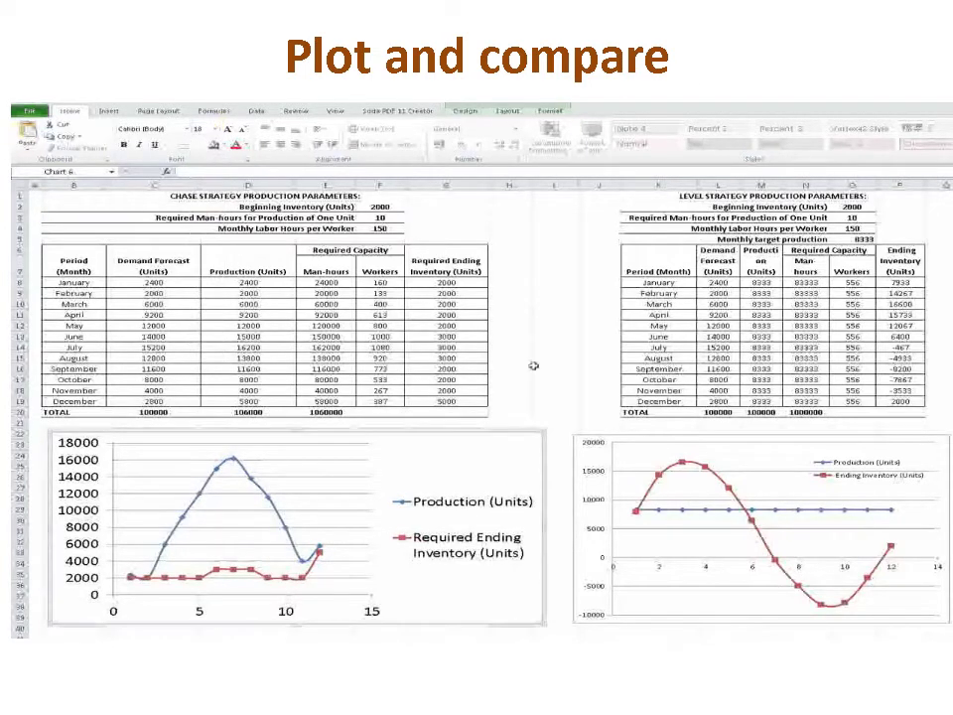
Set the level strategy chart's text to 18 pt and move its legend to the upper right
left_click(585, 454)
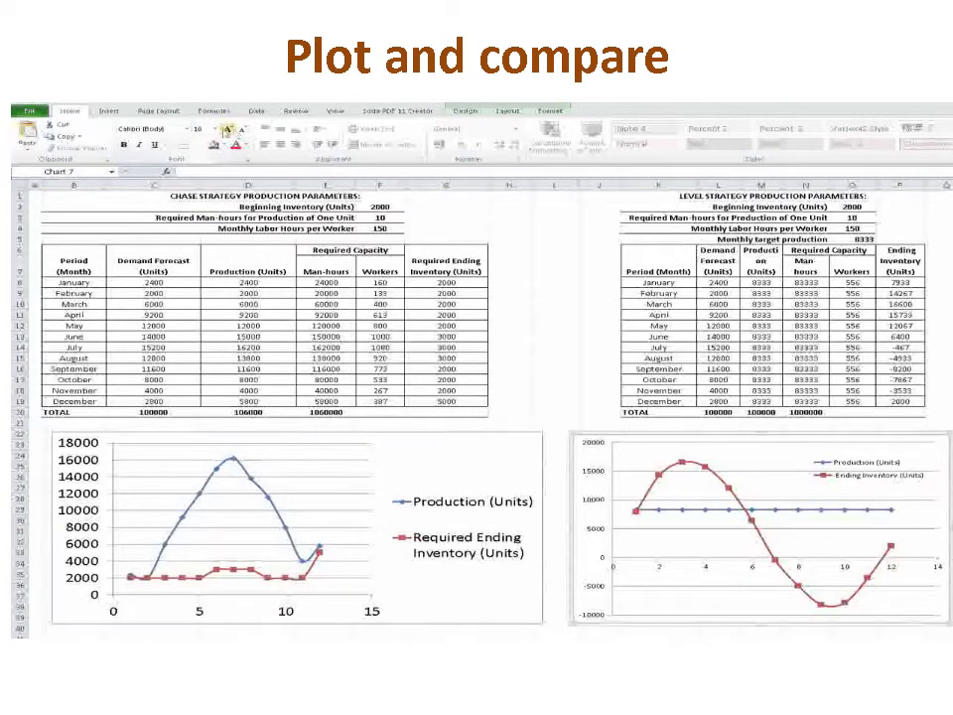
left_click(210, 129)
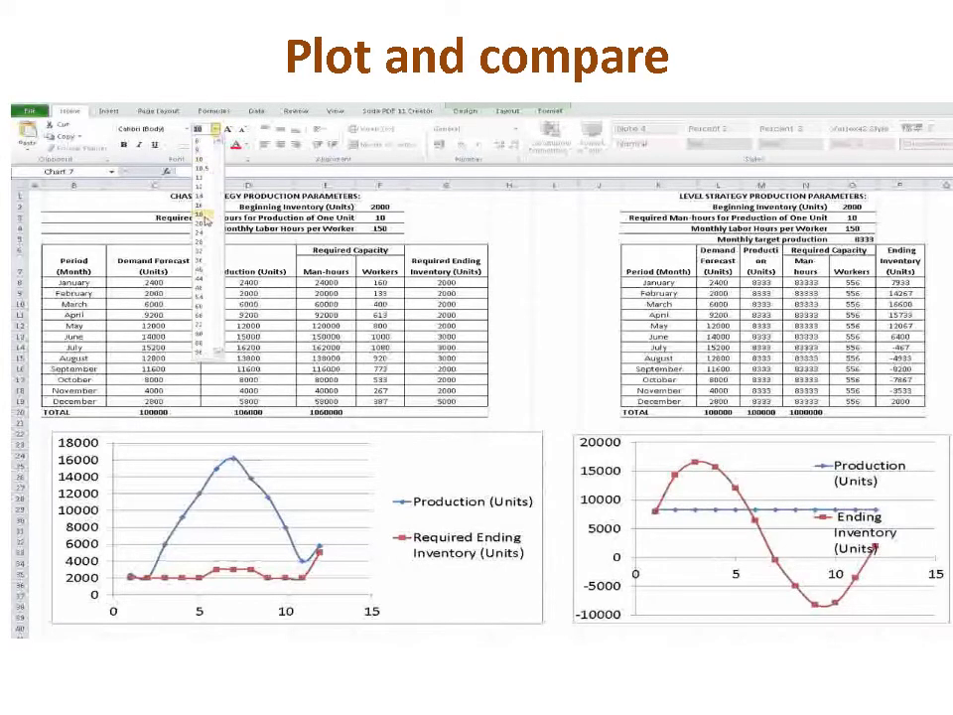
key("Escape")
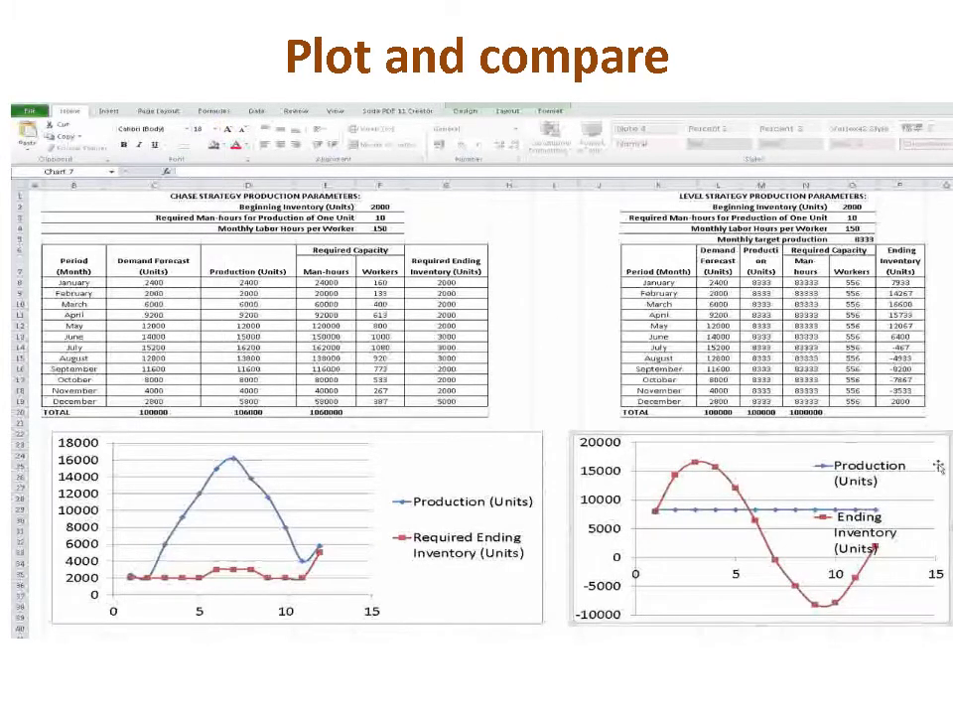
left_click(844, 454)
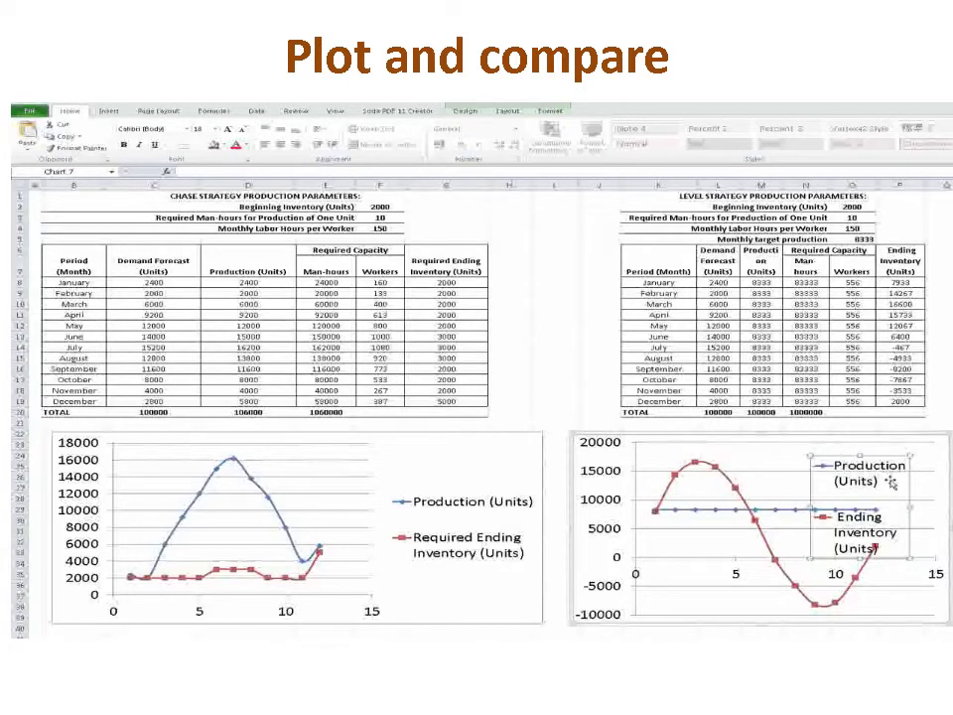
left_click_drag(891, 481, 912, 465)
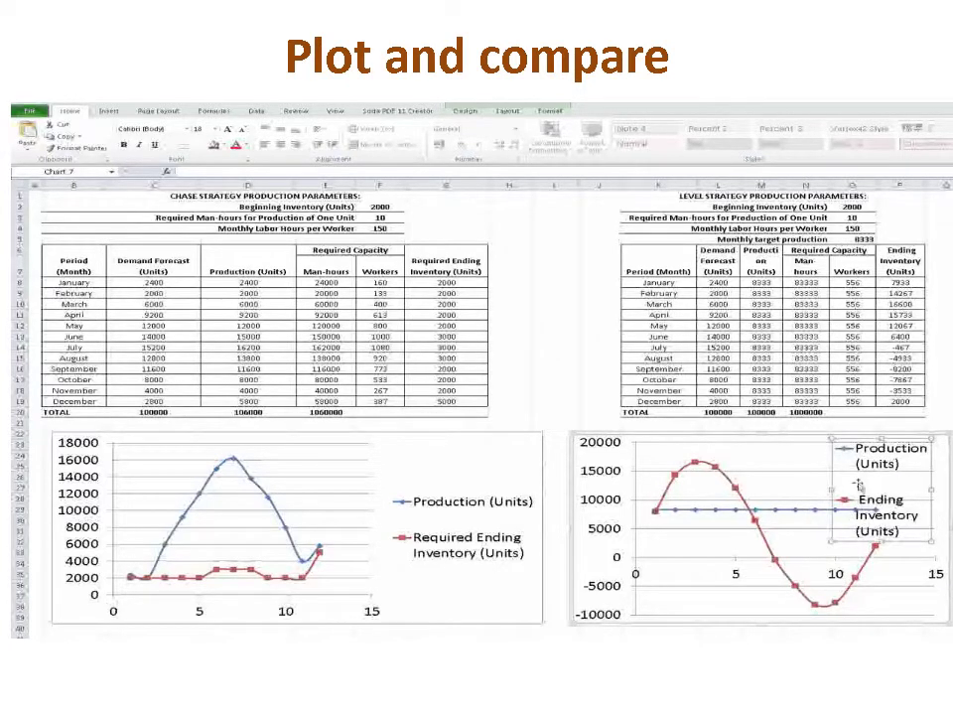
Resize the level chart's legend, then make the July–November ending inventory values (P14:P18) red
left_click_drag(832, 488, 729, 486)
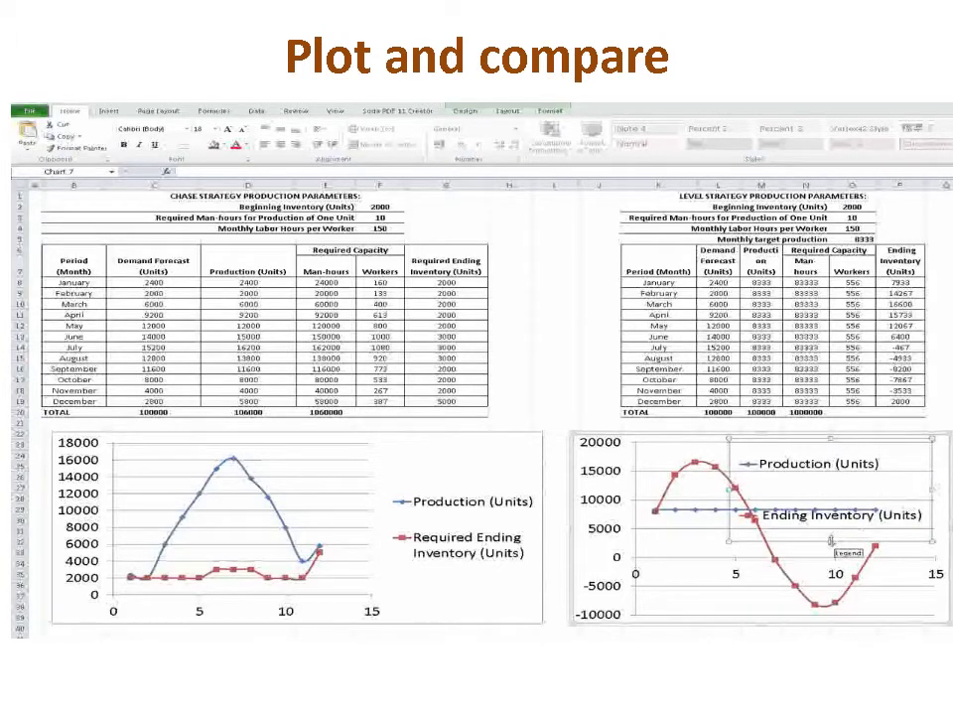
left_click_drag(913, 541, 913, 488)
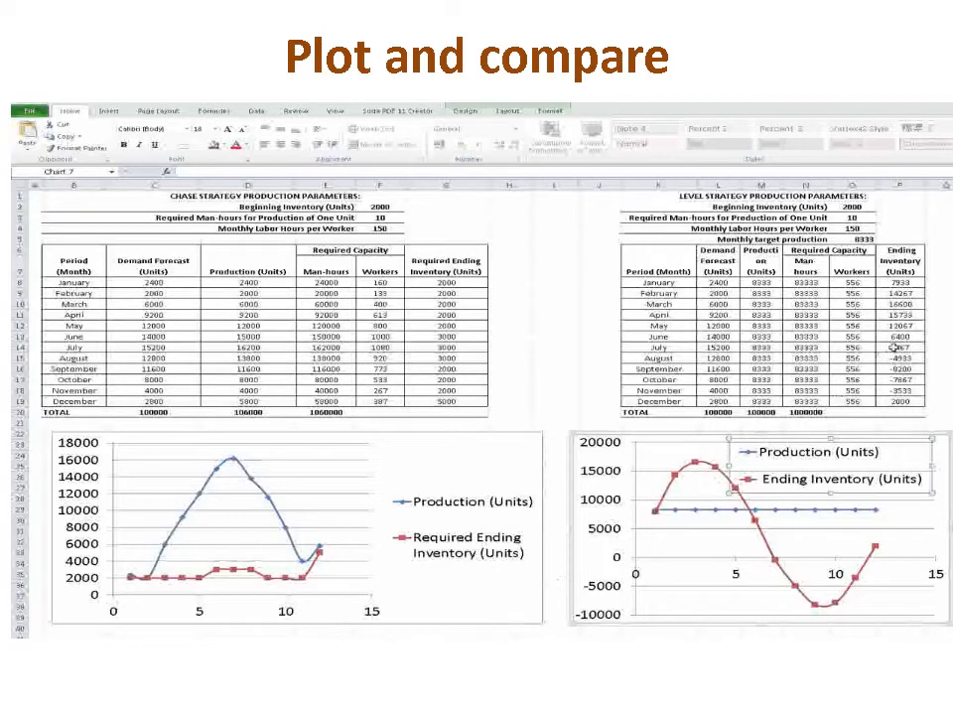
left_click(896, 348)
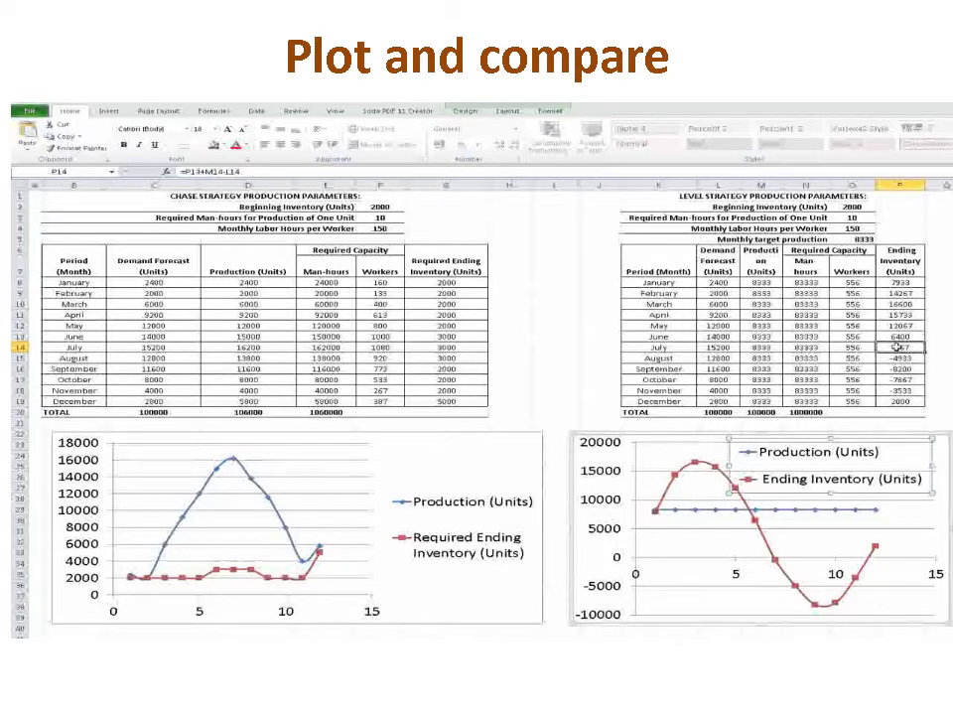
left_click_drag(896, 348, 885, 389)
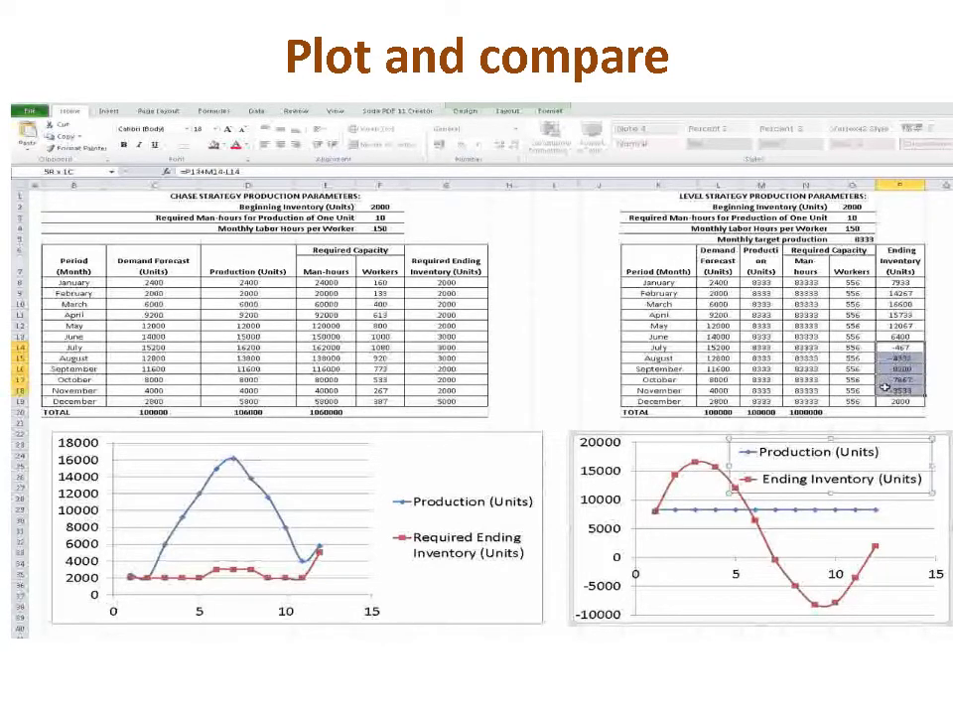
left_click_drag(885, 389, 885, 389)
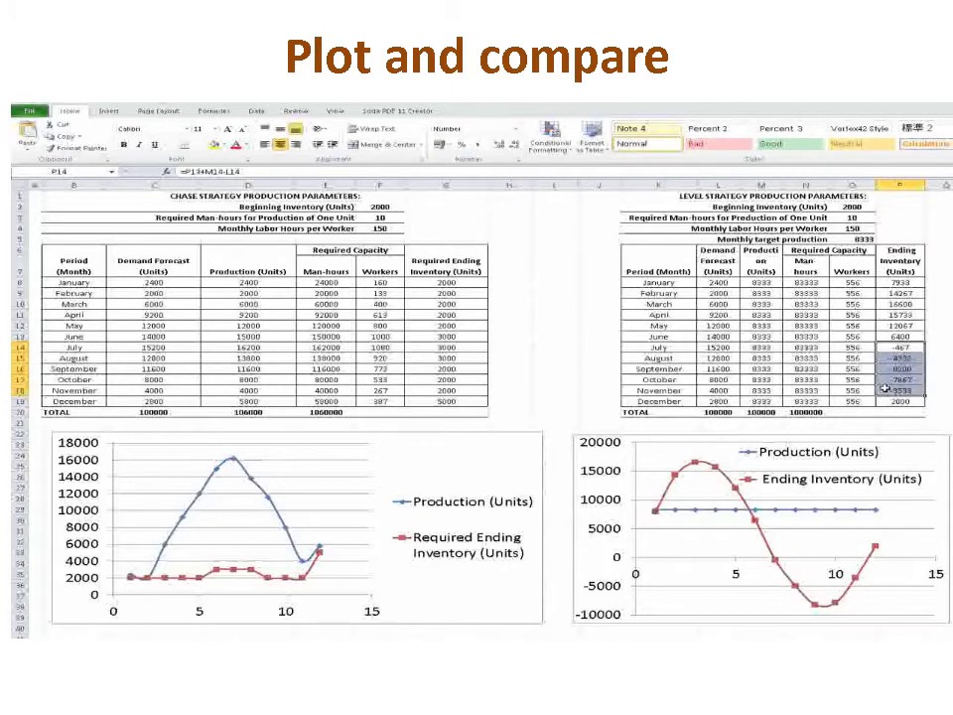
left_click(237, 146)
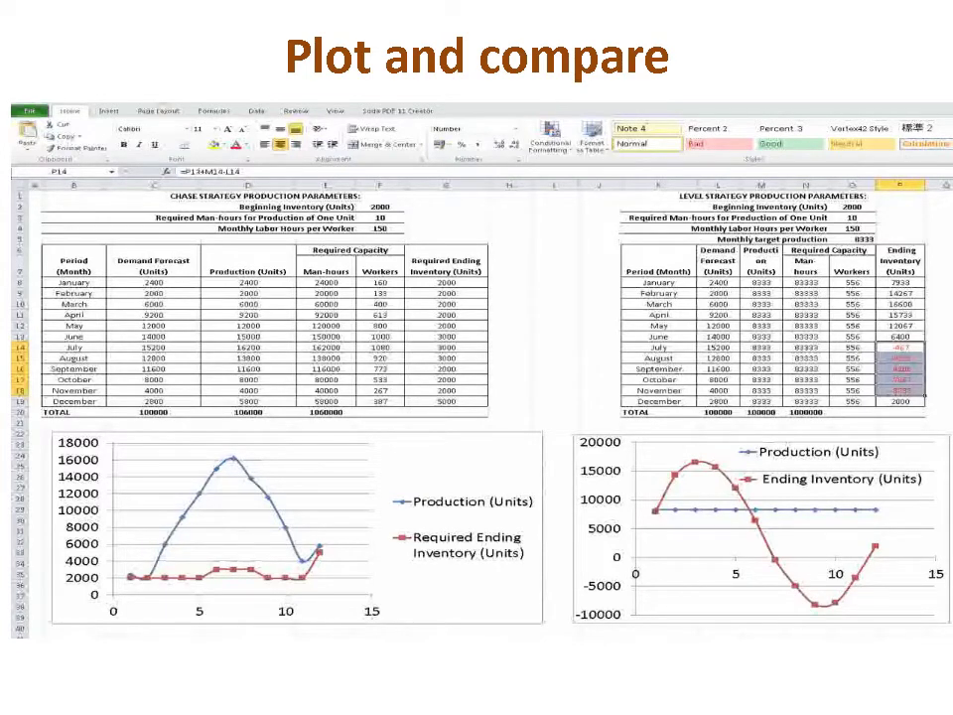
Advance to the warehousing worksheet section with the yellow Total Cost of Contract Warehousing cell Z21
key("Right")
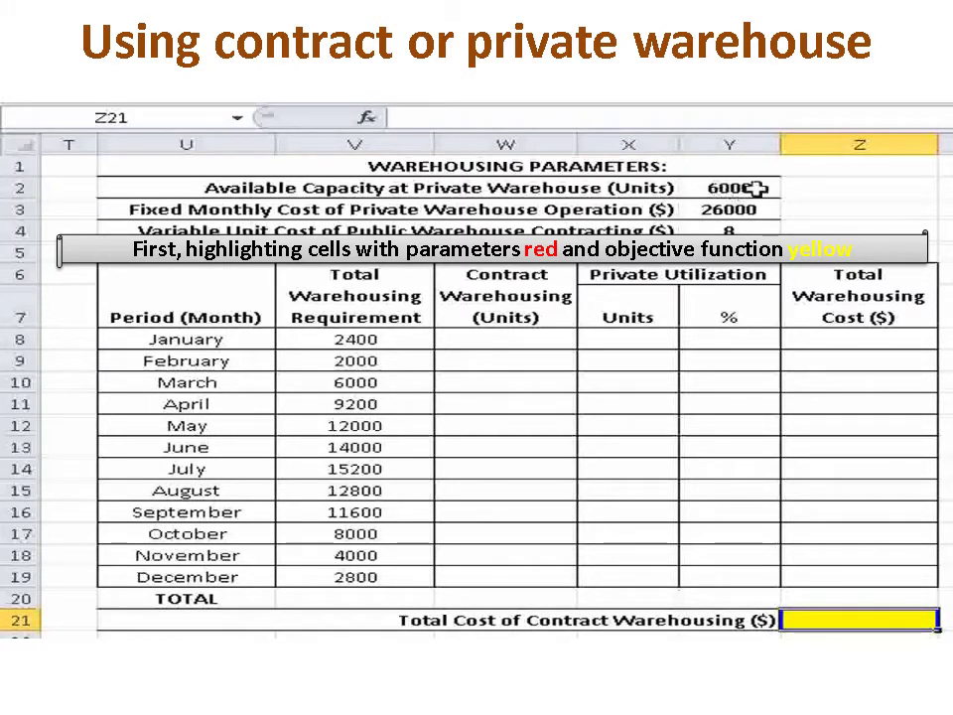
Make the parameters 6000, 26000 and 8 (Y2:Y4) and the requirements V8:V19 red
left_click_drag(757, 189, 770, 226)
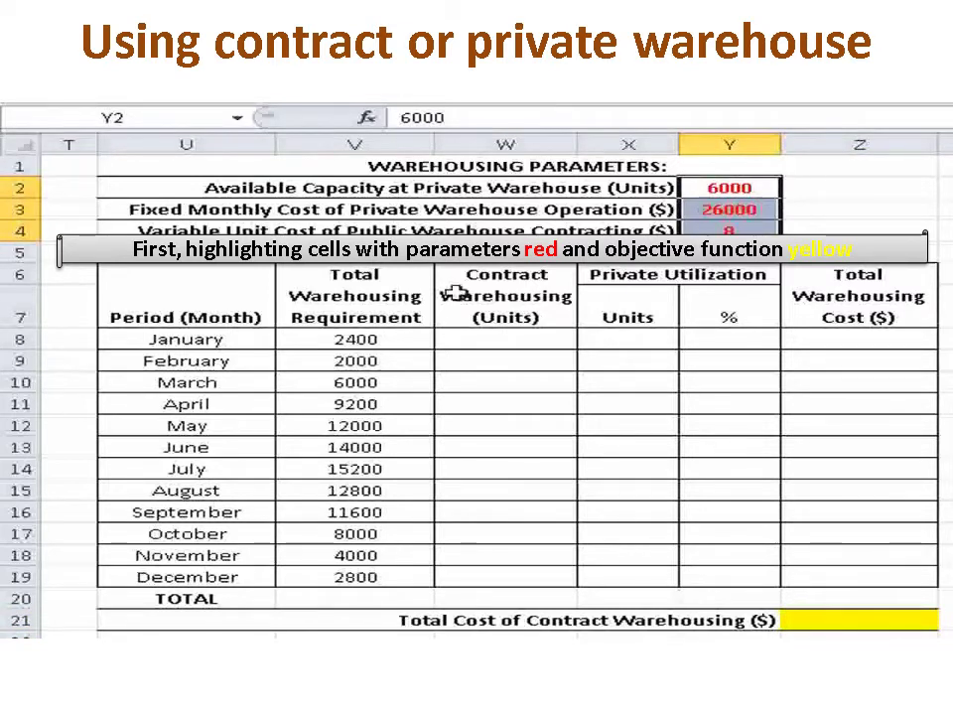
left_click_drag(404, 336, 404, 575)
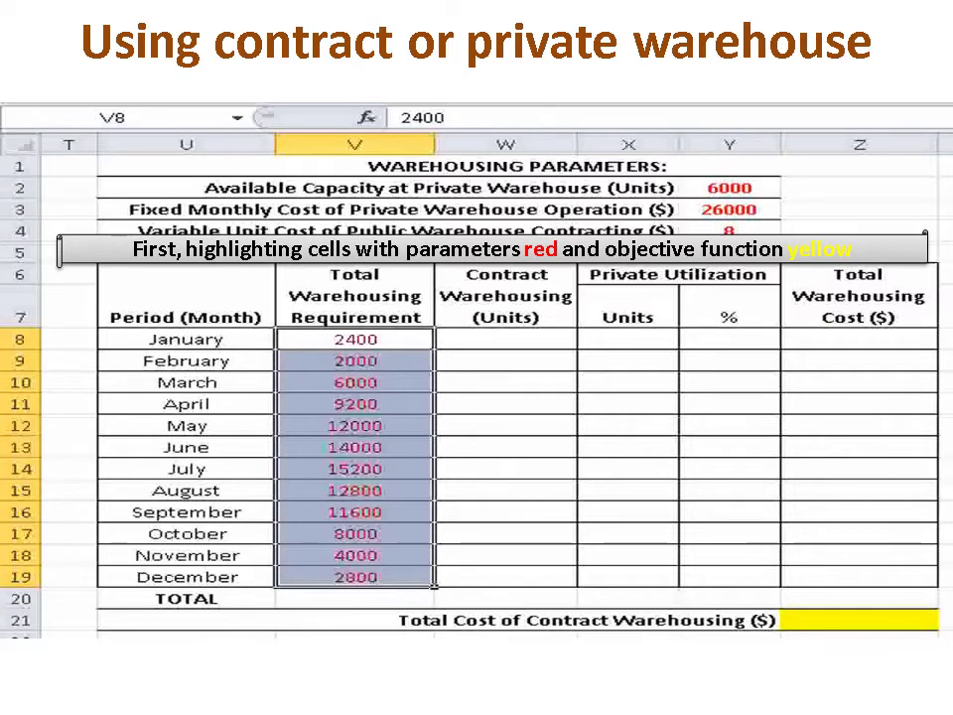
left_click(563, 339)
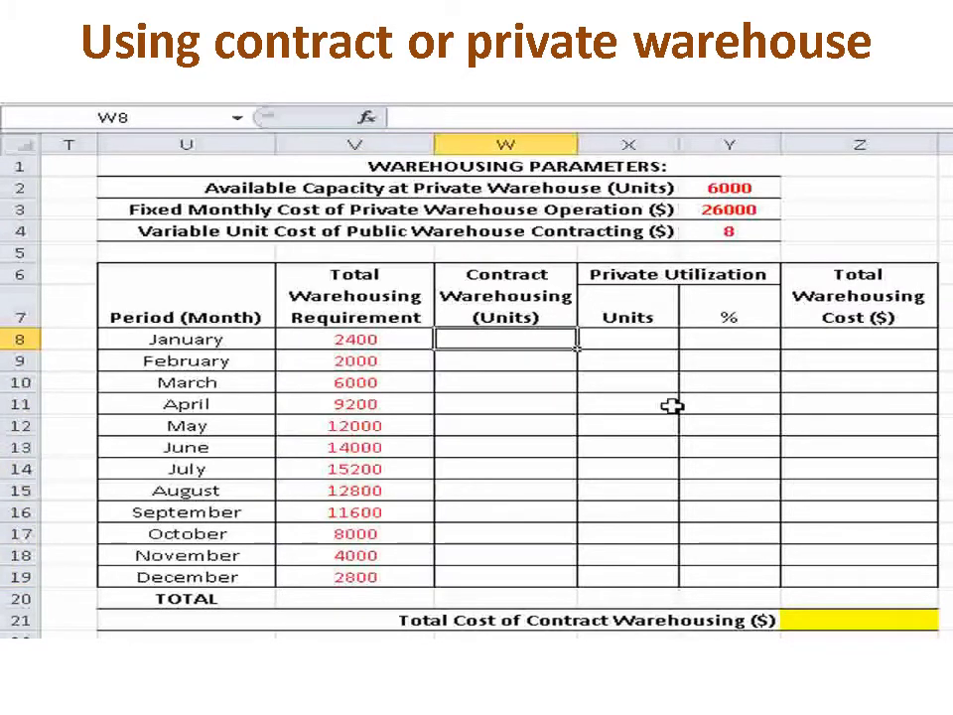
Enter =V8-$Y$2 in W8 for January's contract warehousing units
type("=")
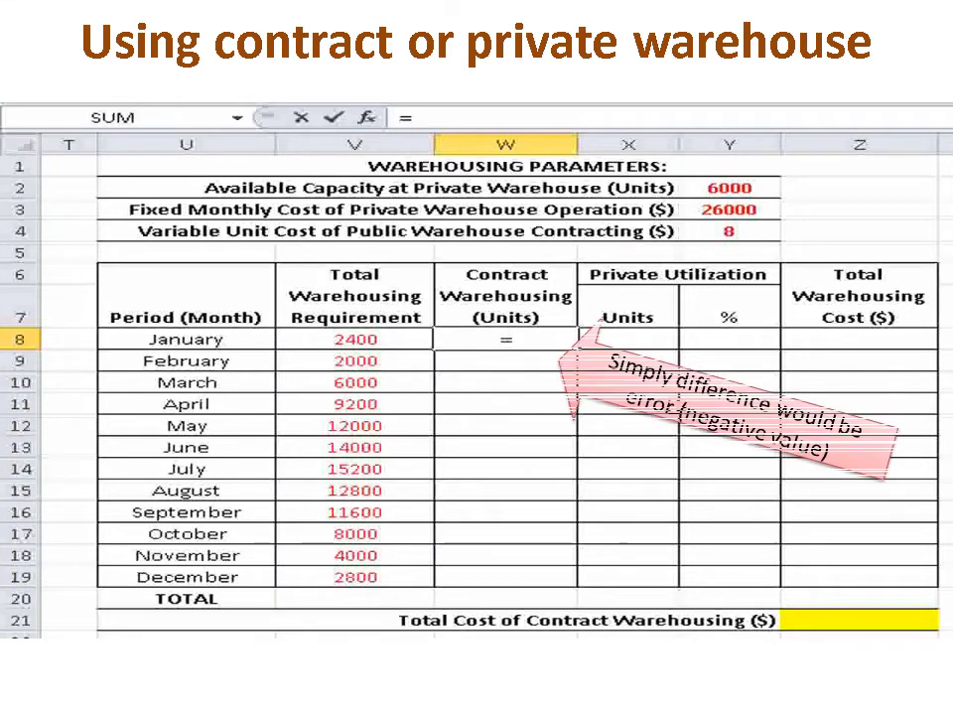
left_click(409, 338)
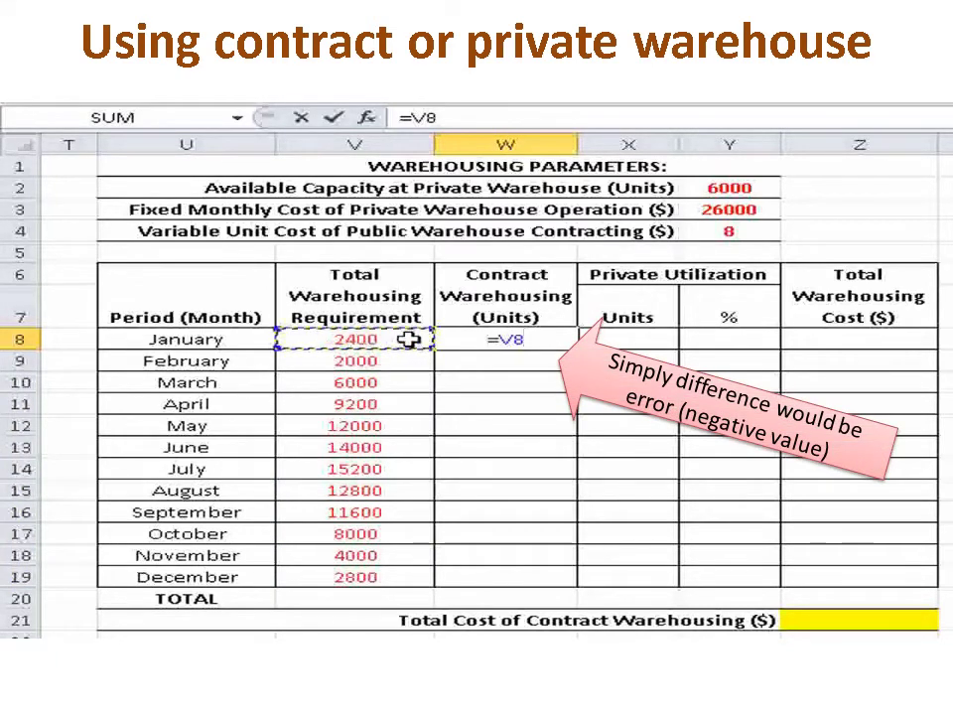
type("-")
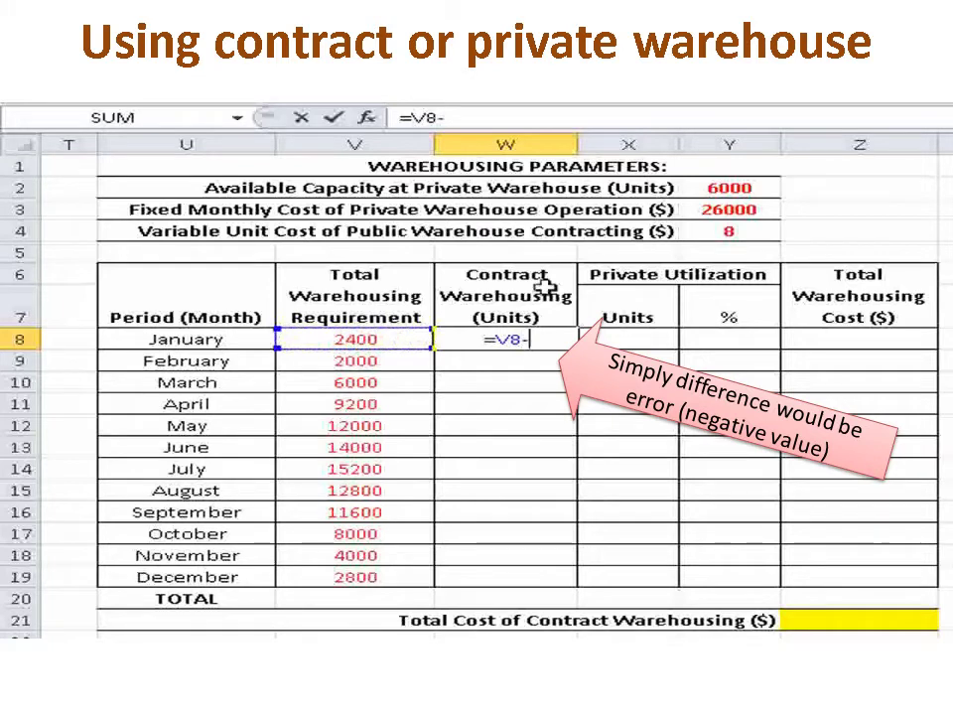
left_click(698, 187)
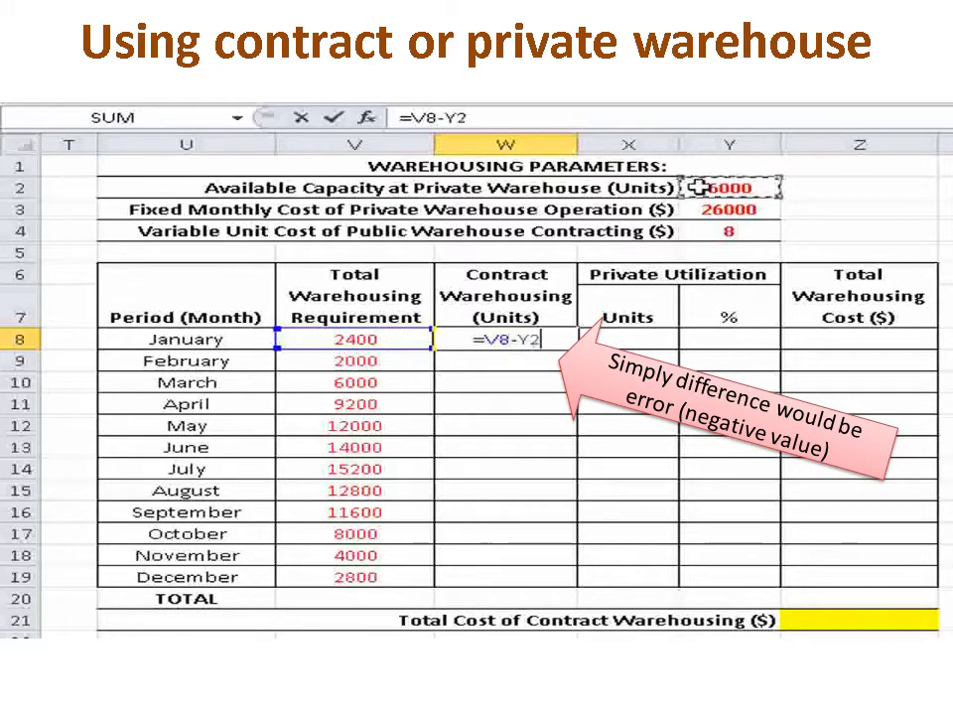
left_click(518, 339)
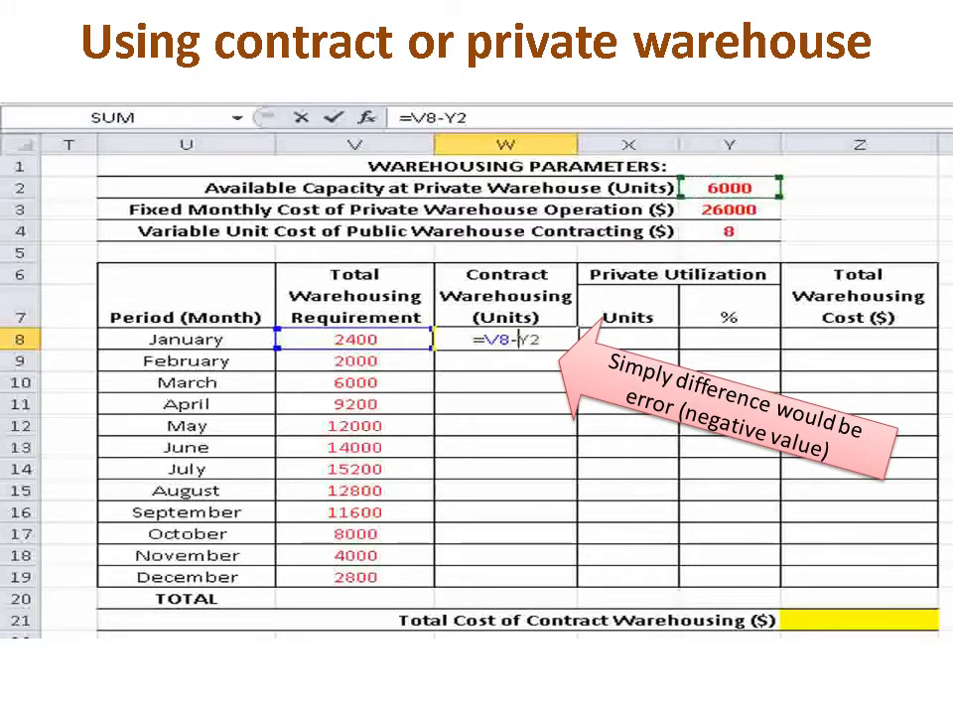
type("$")
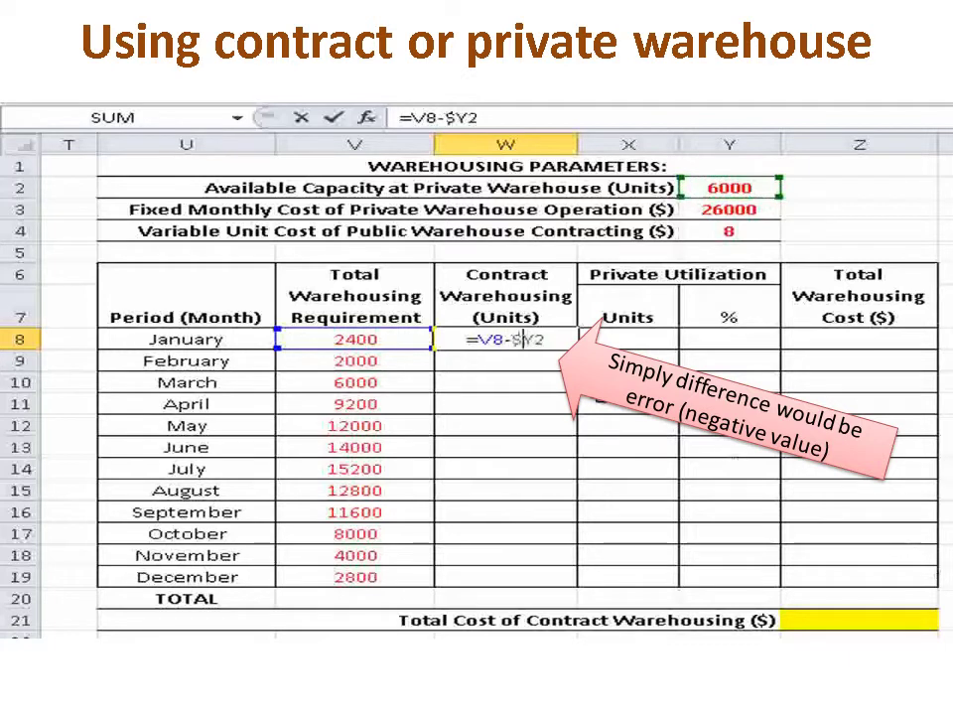
left_click(537, 340)
type("$")
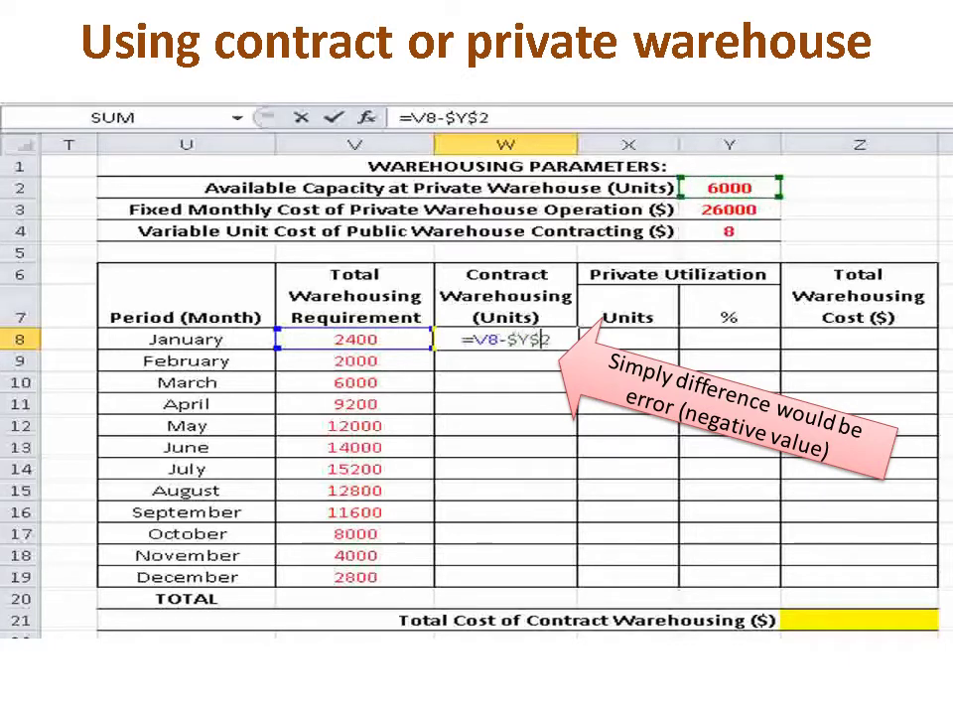
key("Return")
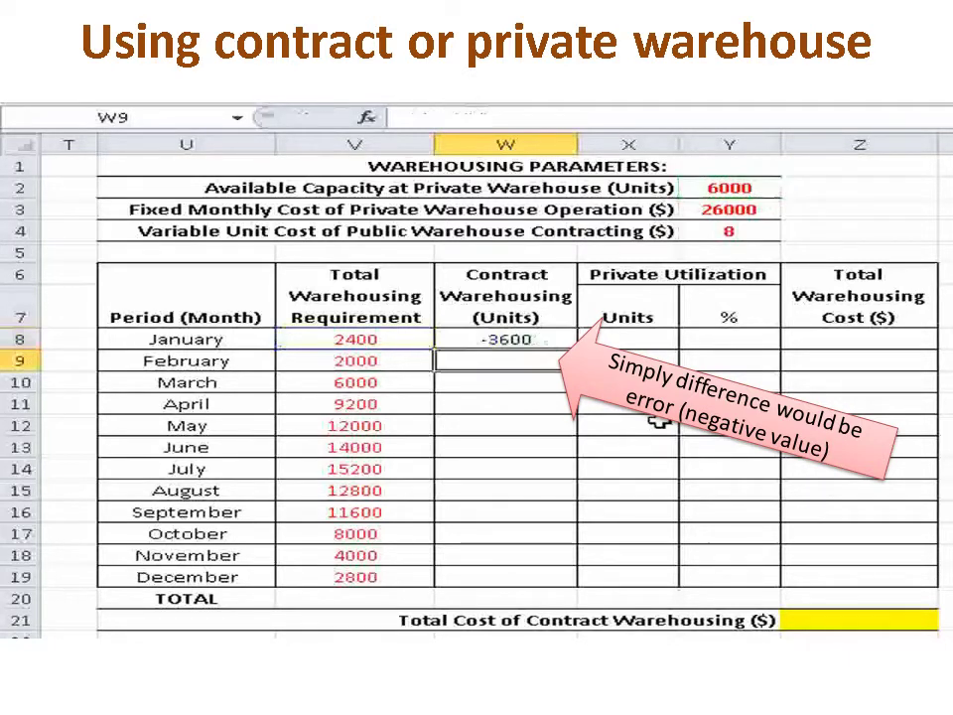
Revise W8 to =MAX(0,V8-$Y$2) and fill it down through W19
left_click(555, 339)
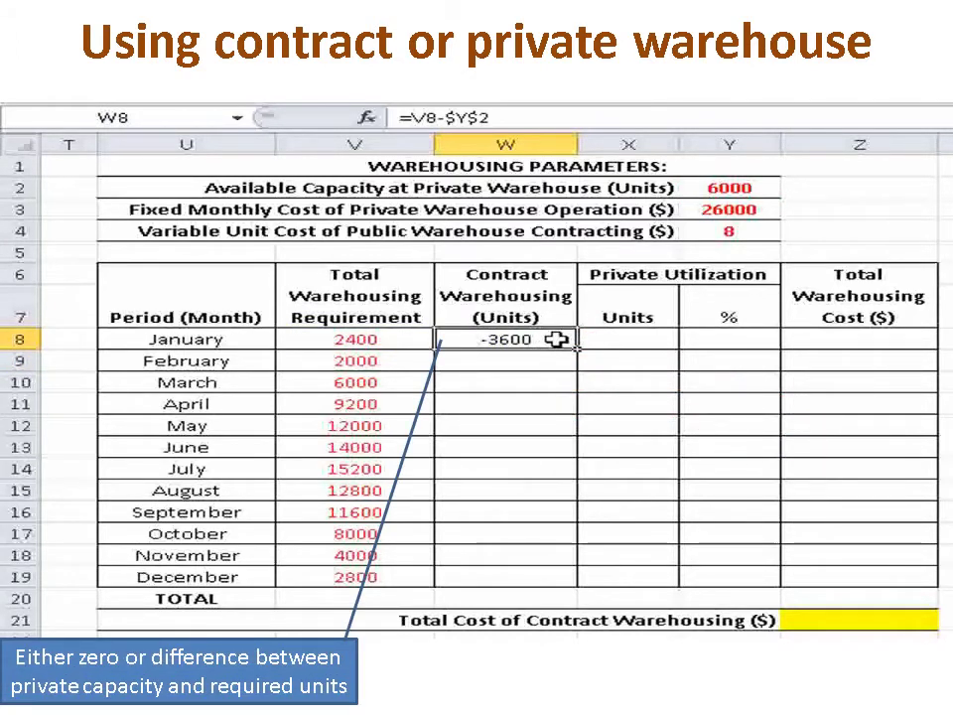
double_click(473, 338)
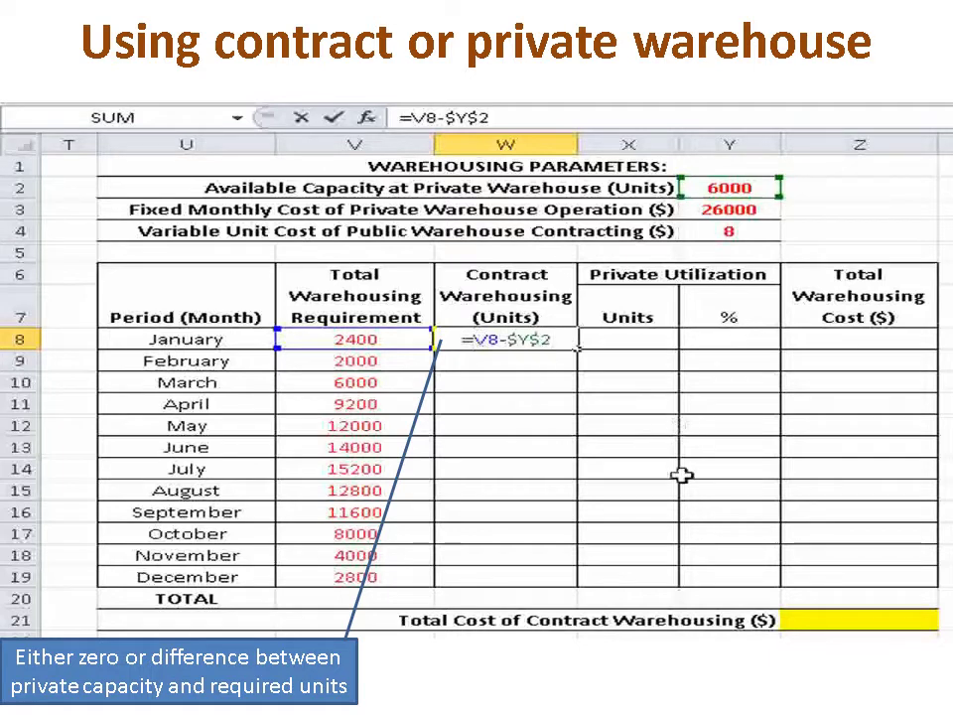
type("MA")
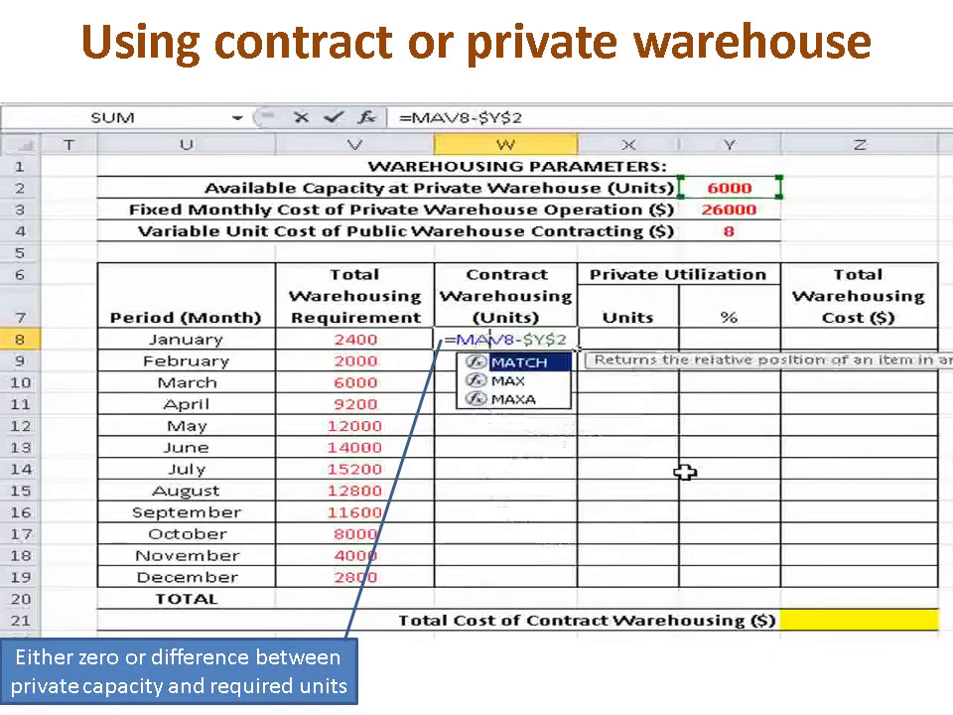
type("X(")
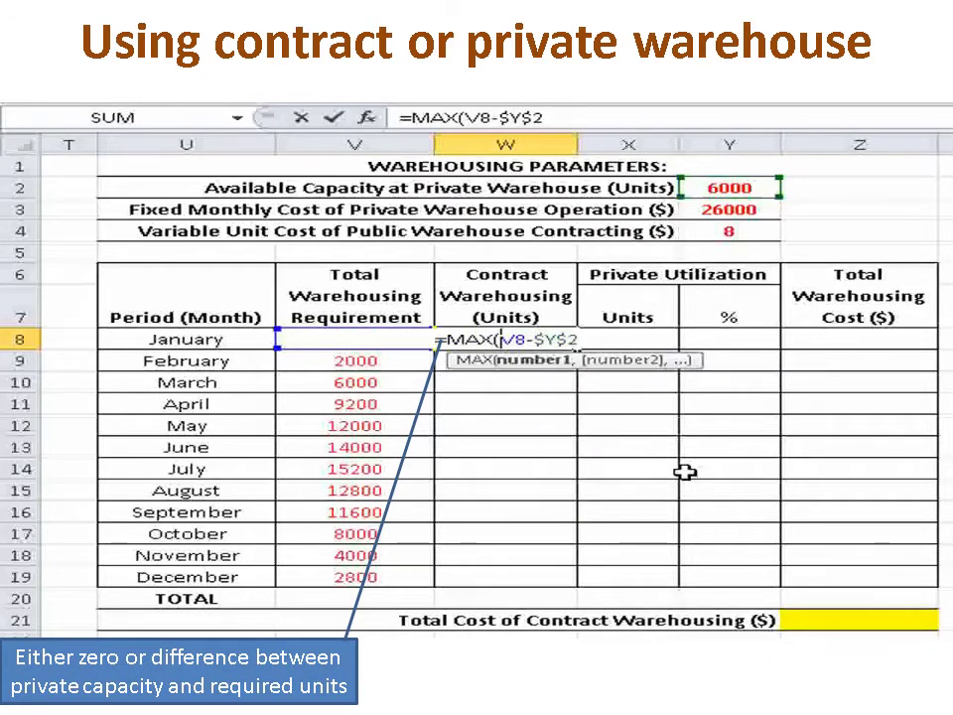
type("0,V8-$Y$2")
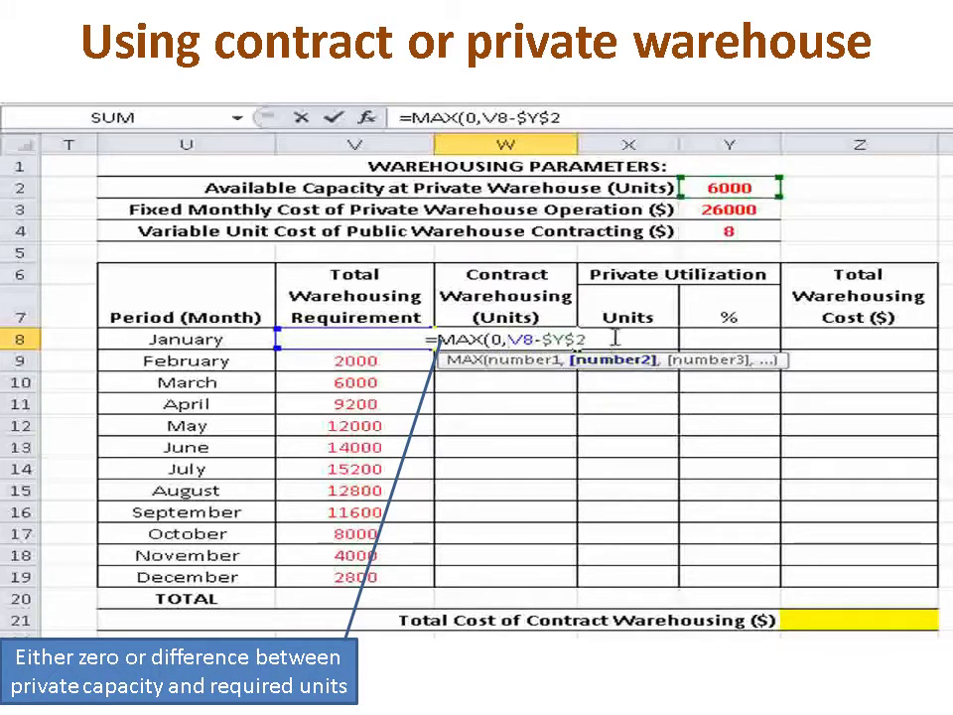
type(")")
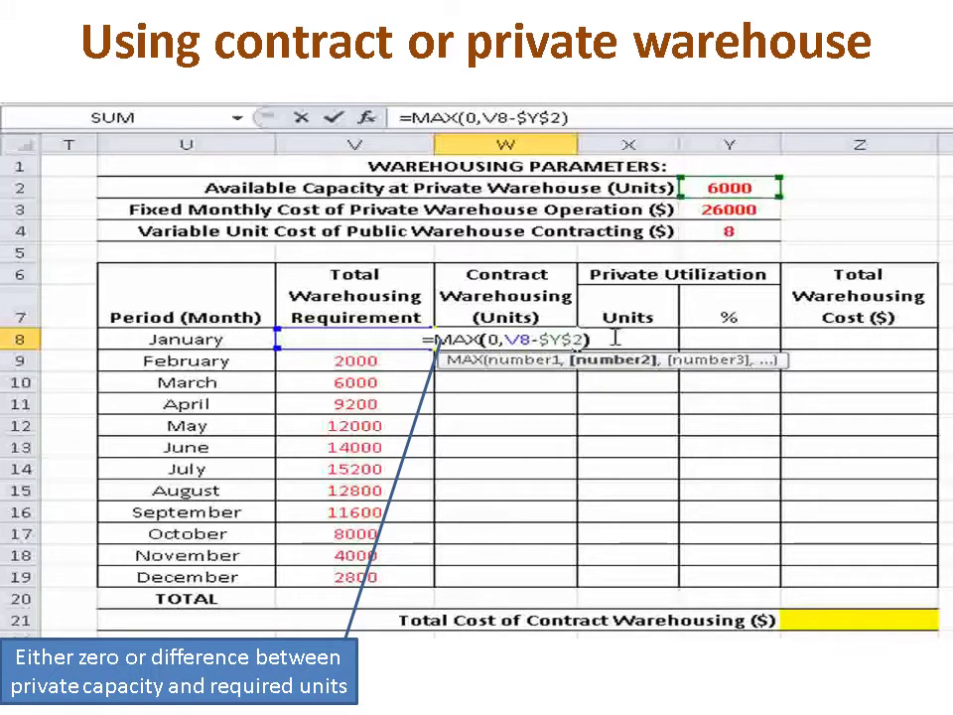
key("Return")
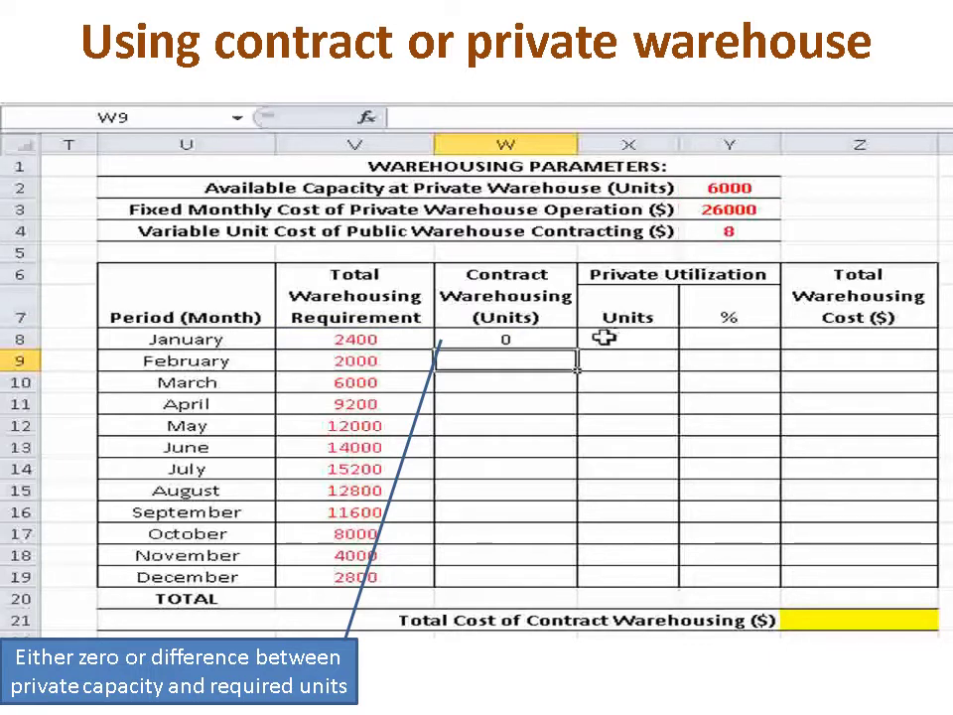
left_click(552, 341)
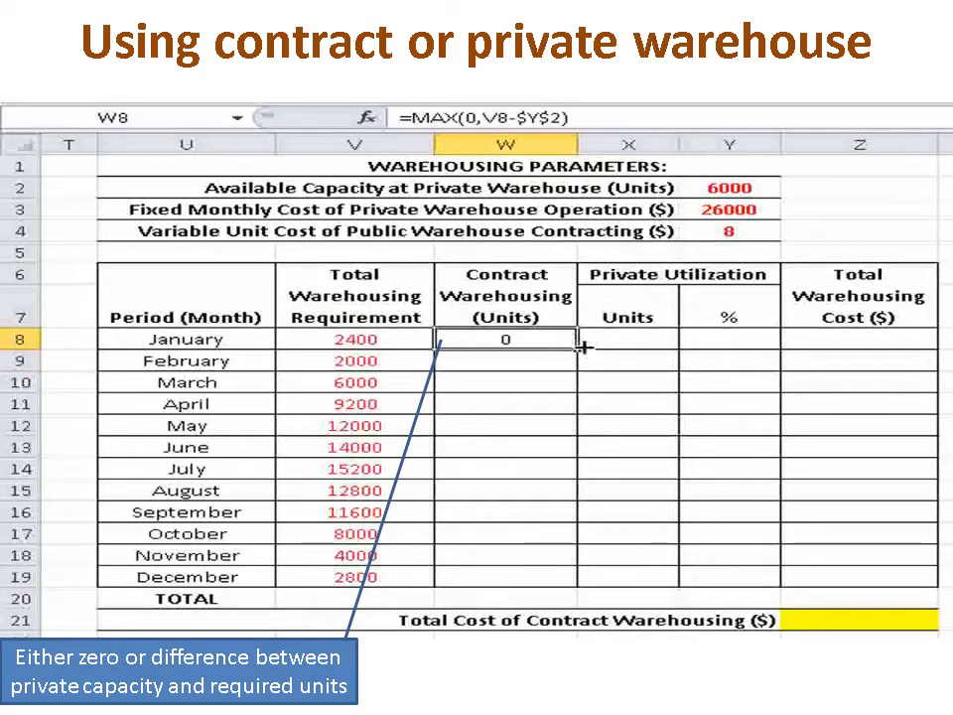
left_click_drag(575, 349, 577, 585)
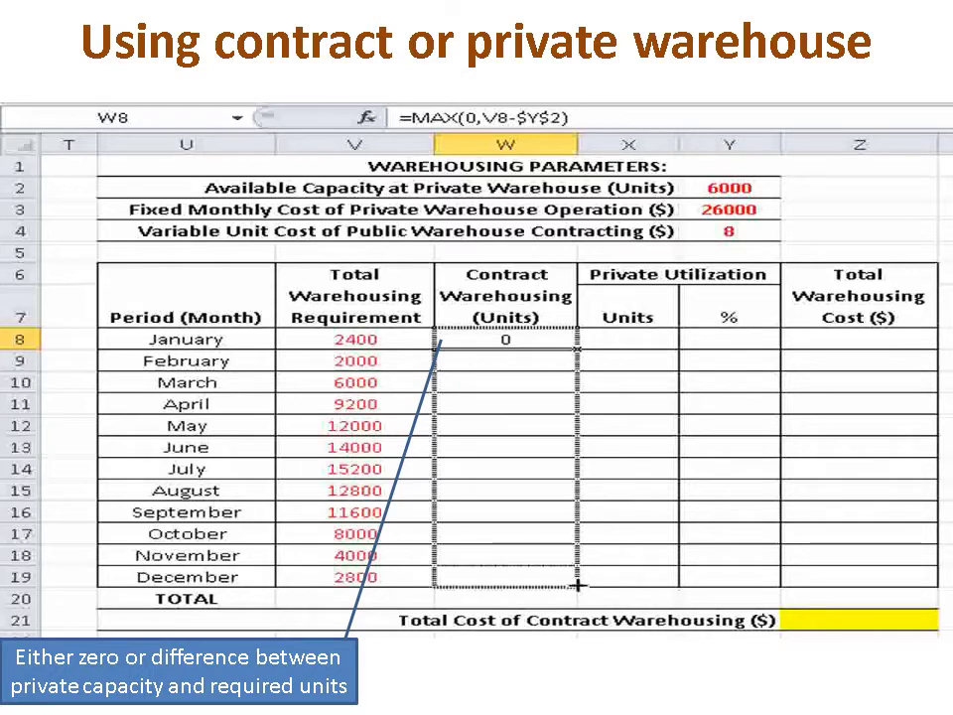
left_click(563, 404)
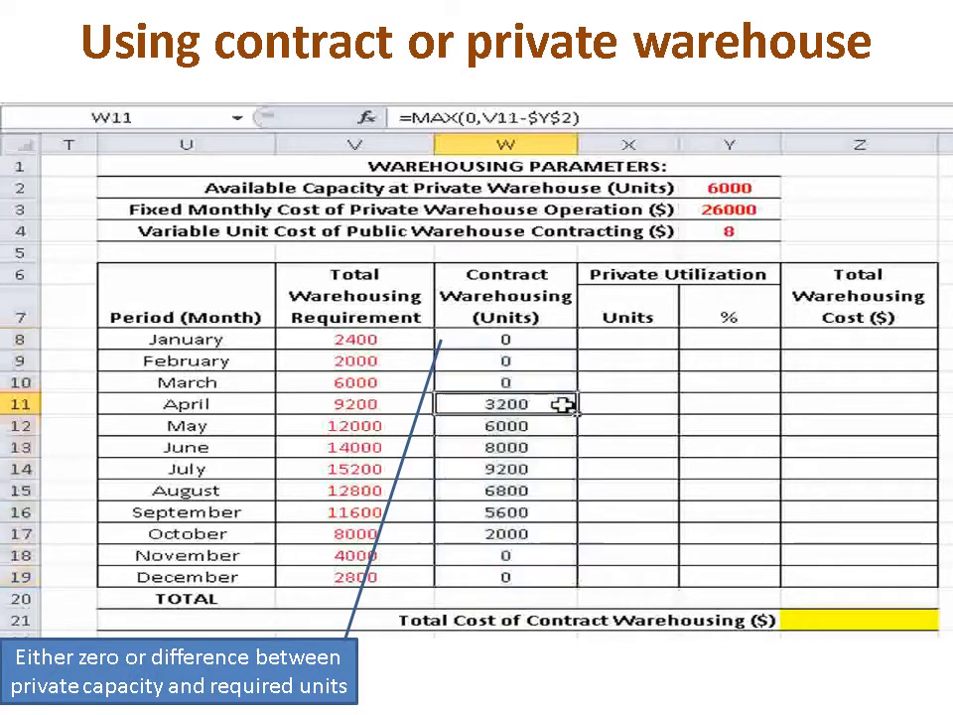
mouse_move(563, 404)
left_mouse_down()
mouse_move(369, 515)
mouse_move(371, 538)
left_mouse_up()
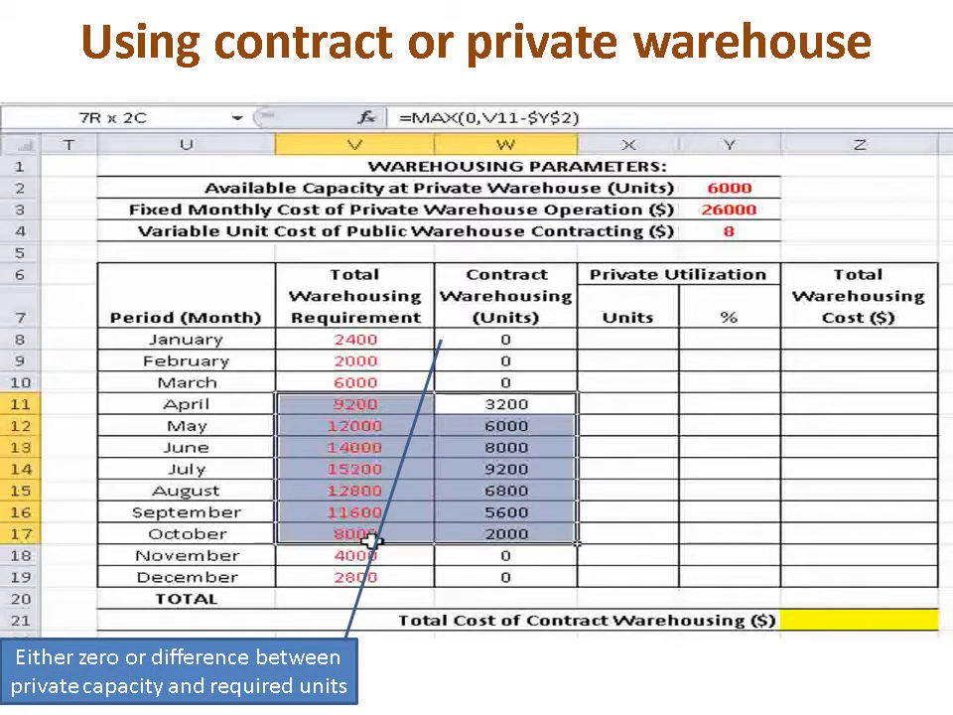
left_click(665, 340)
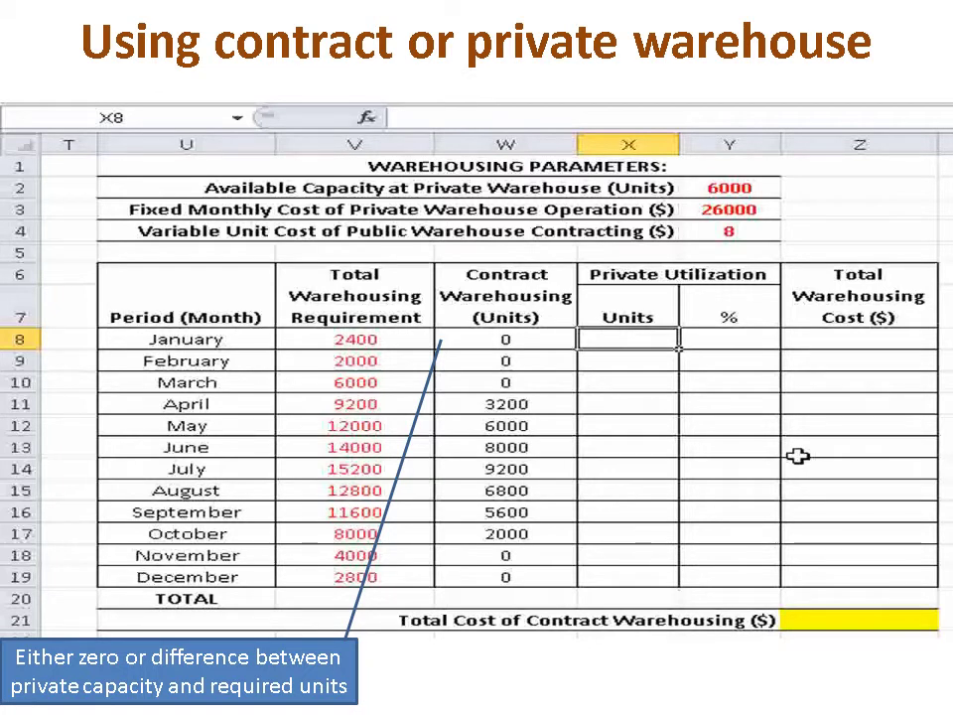
Enter =MIN(V8,$Y$2) in X8 and fill it down through X19
type("=")
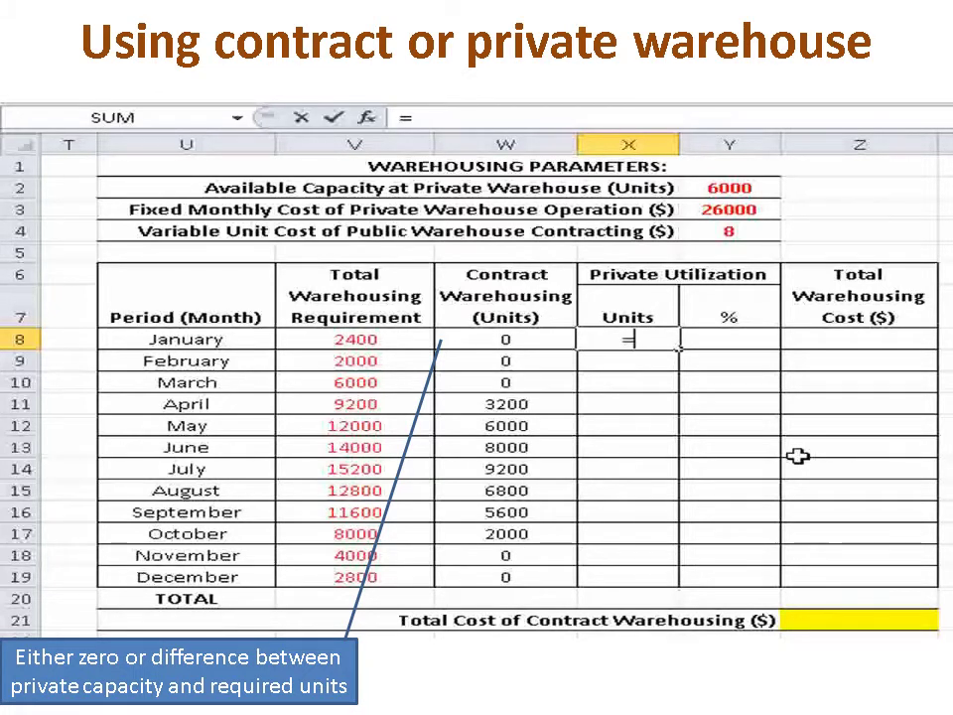
type("MIN(")
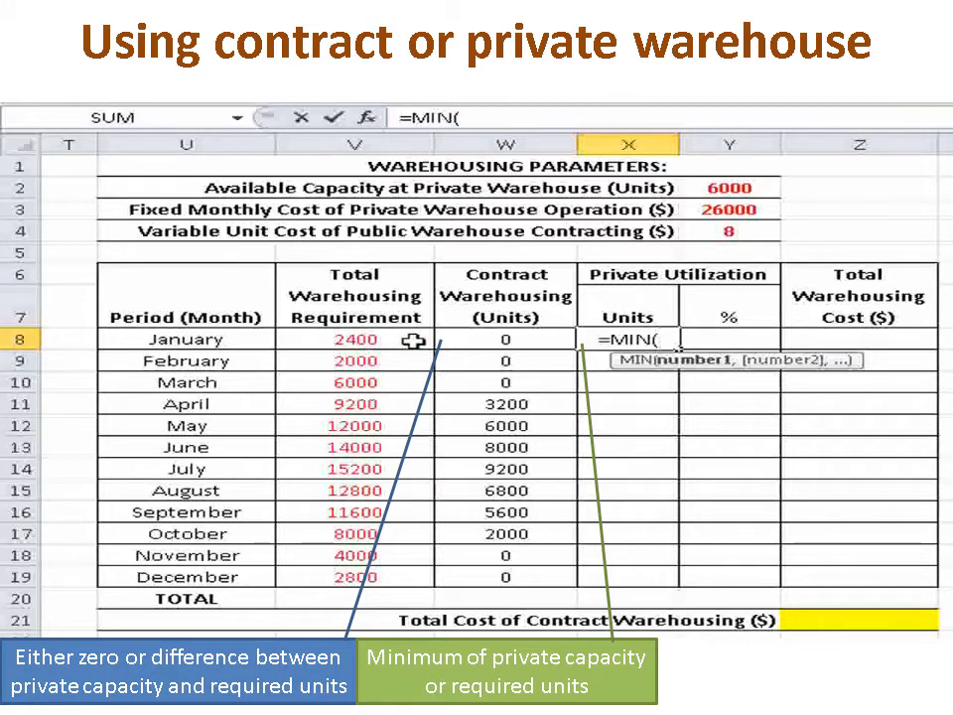
left_click(412, 340)
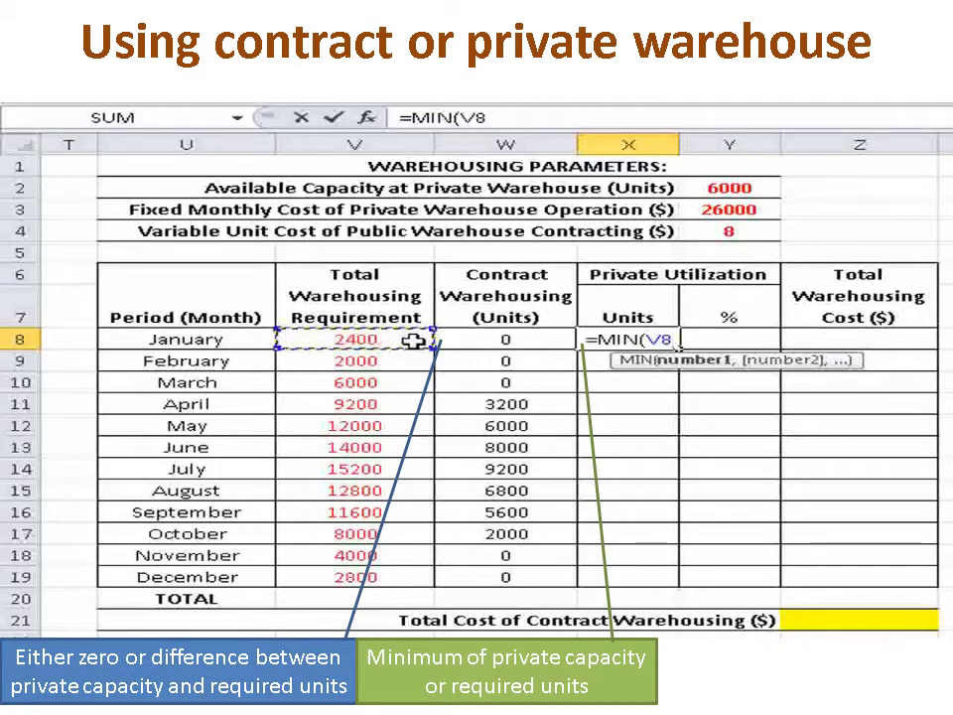
type(",")
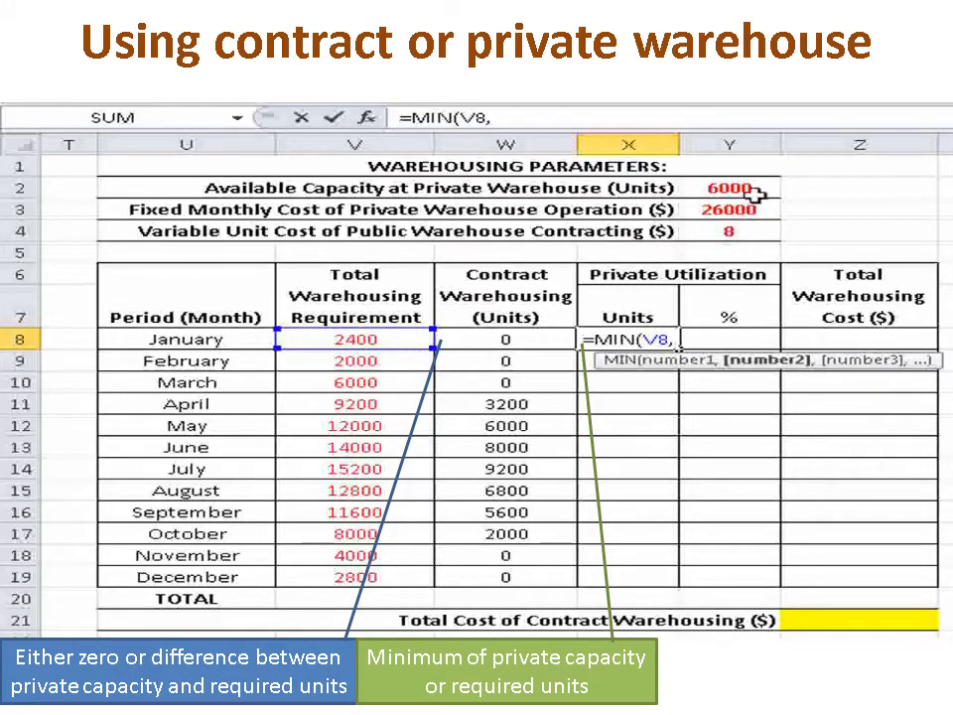
left_click(755, 187)
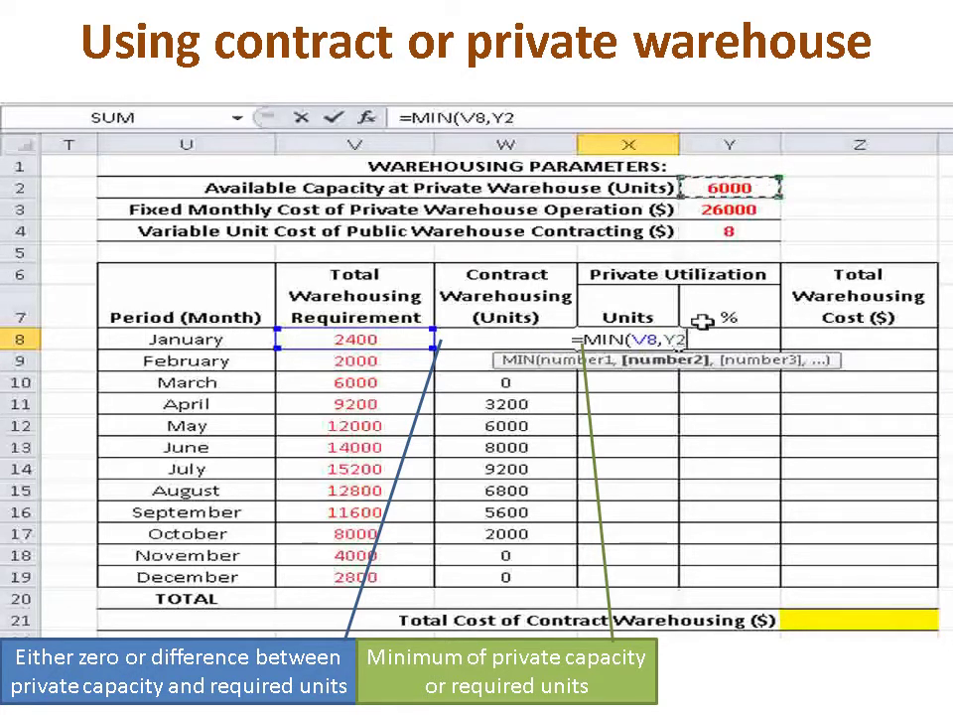
type(")")
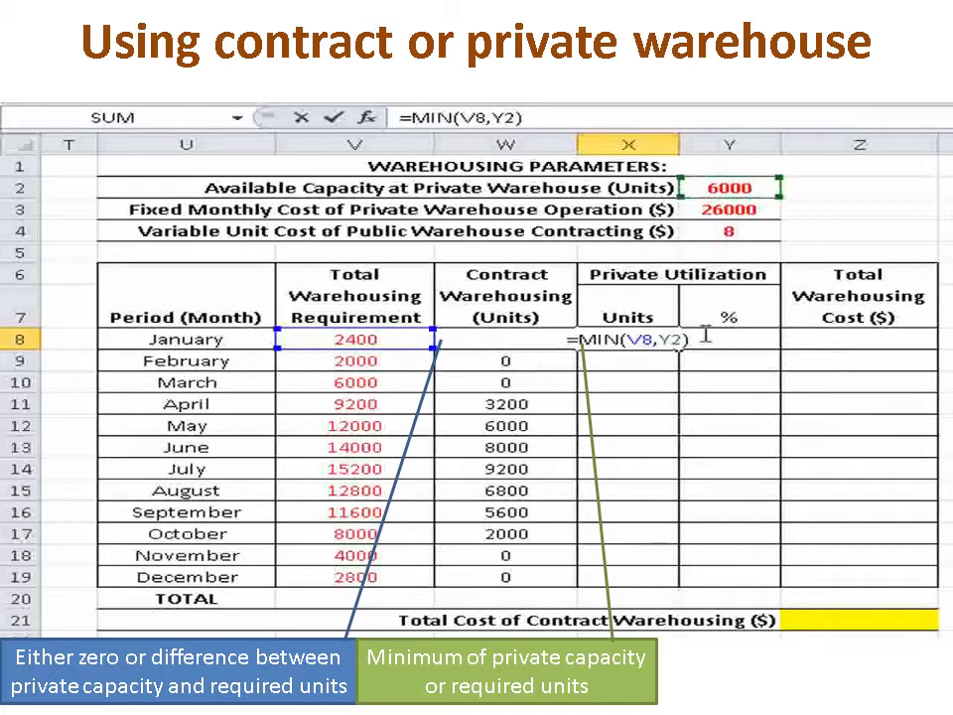
left_click(661, 338)
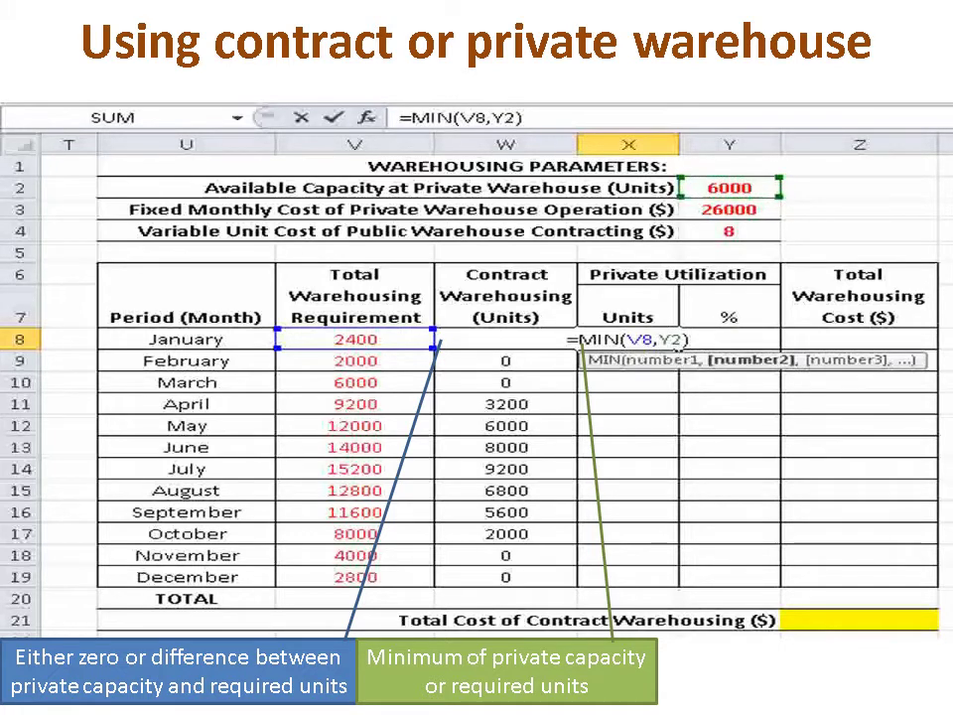
type("$Y")
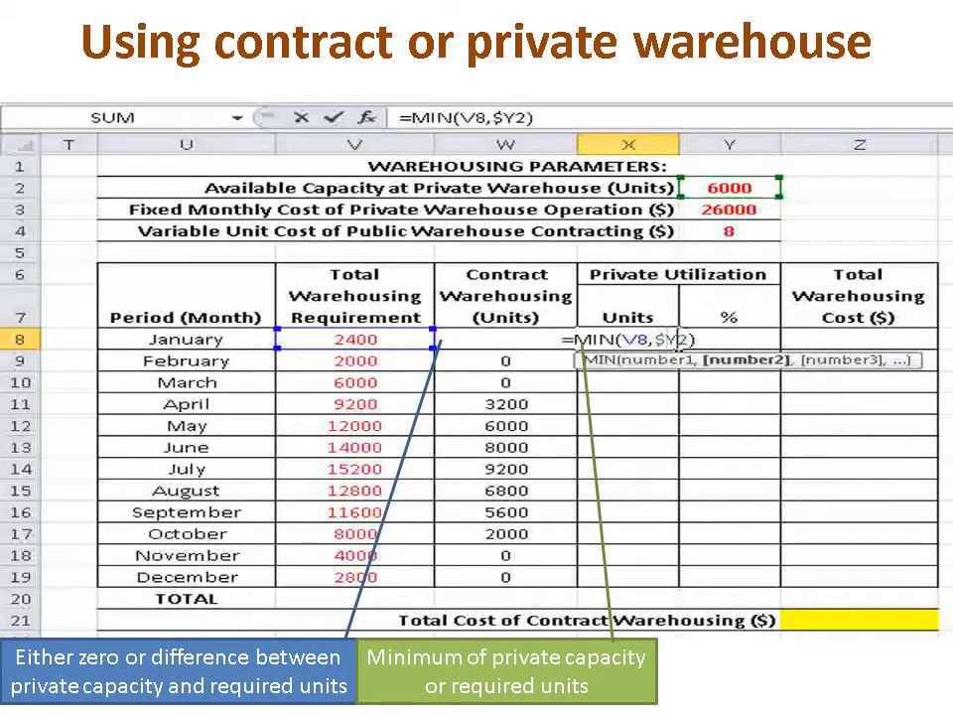
type("$")
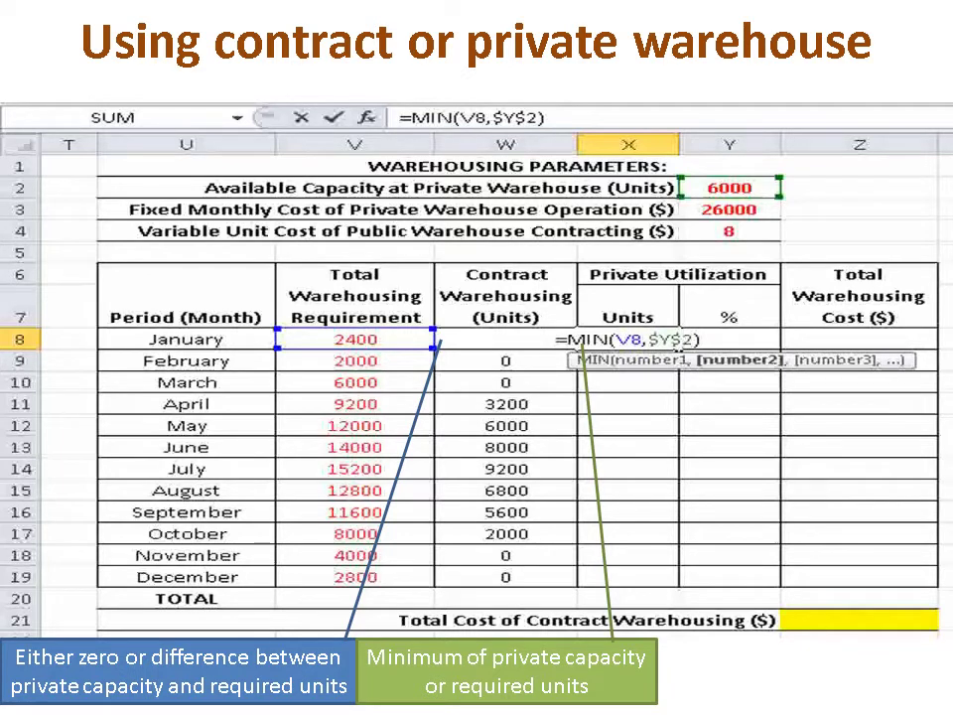
key("Return")
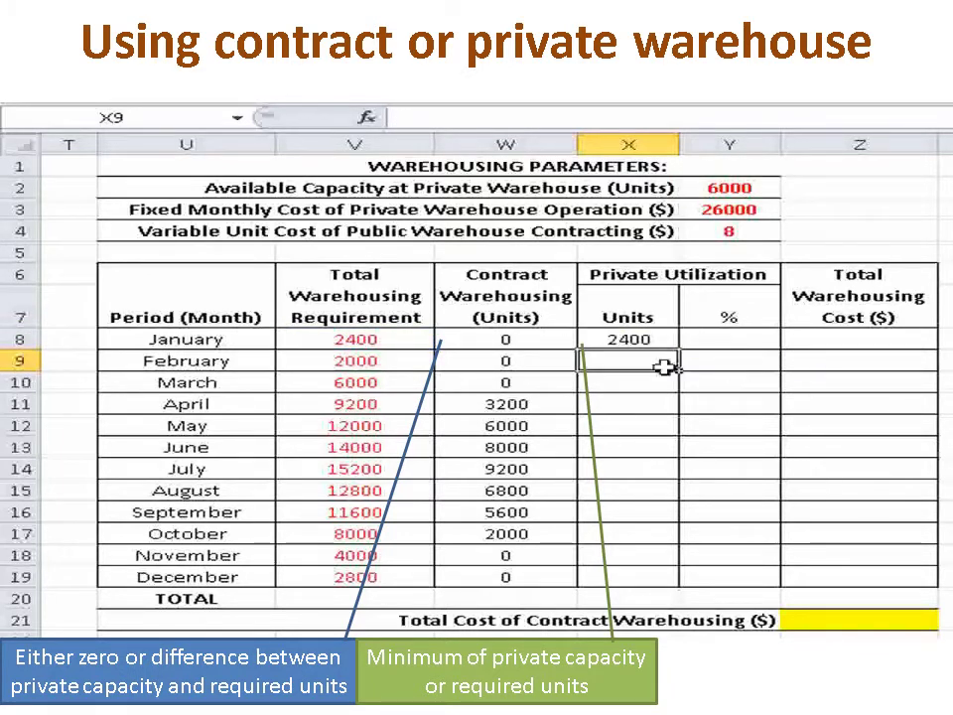
left_click(667, 340)
left_click_drag(672, 343, 681, 583)
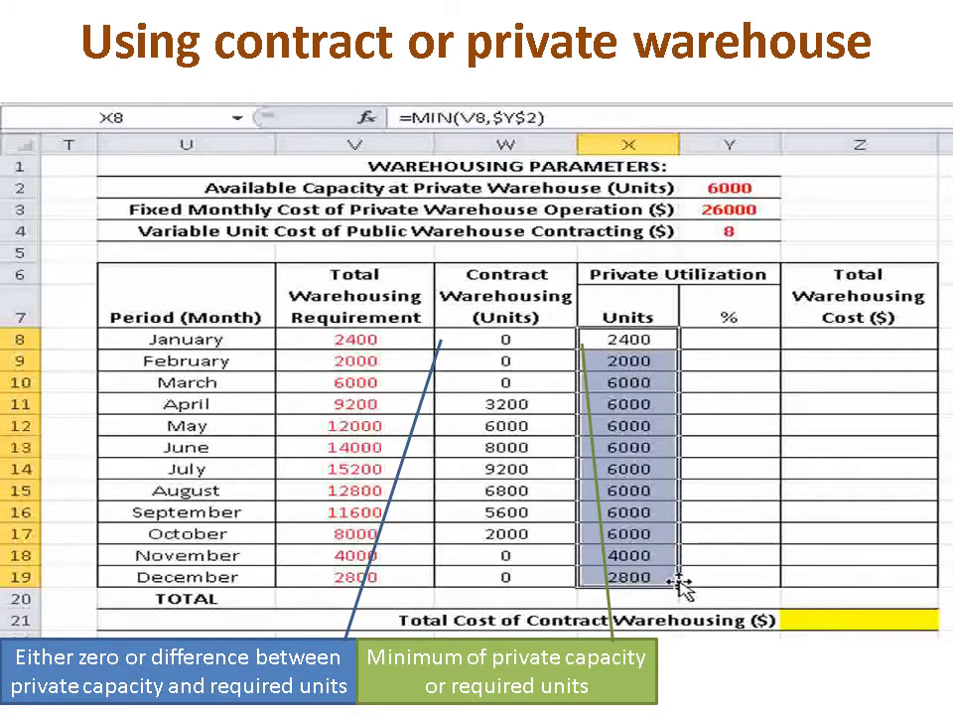
left_click_drag(655, 383, 661, 536)
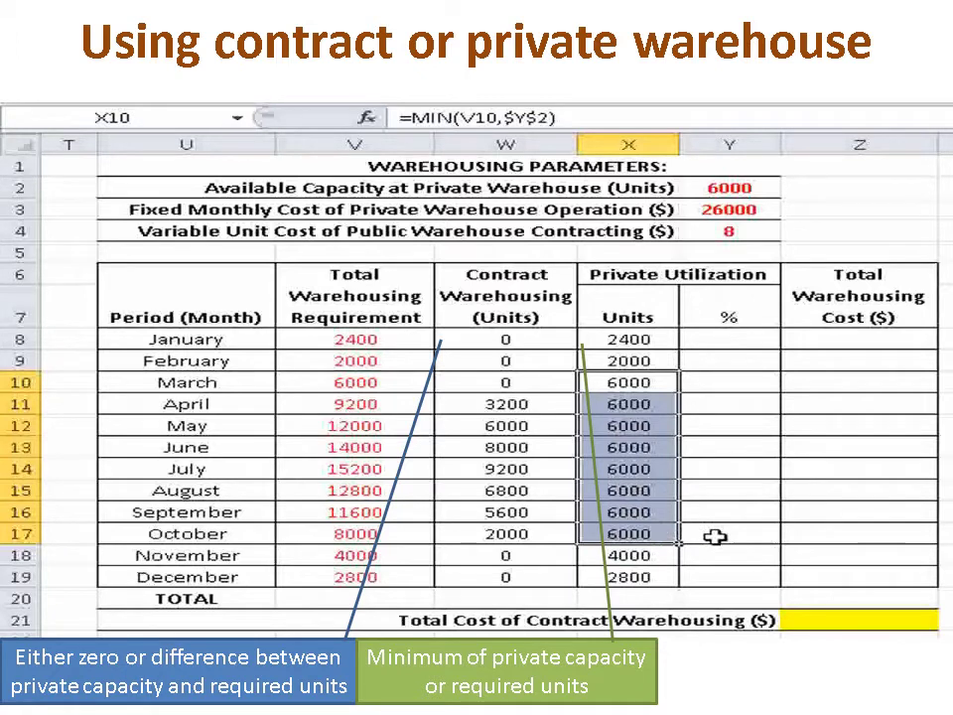
Enter =X8/$Y$2 in Y8 for January's private utilization
left_click(763, 339)
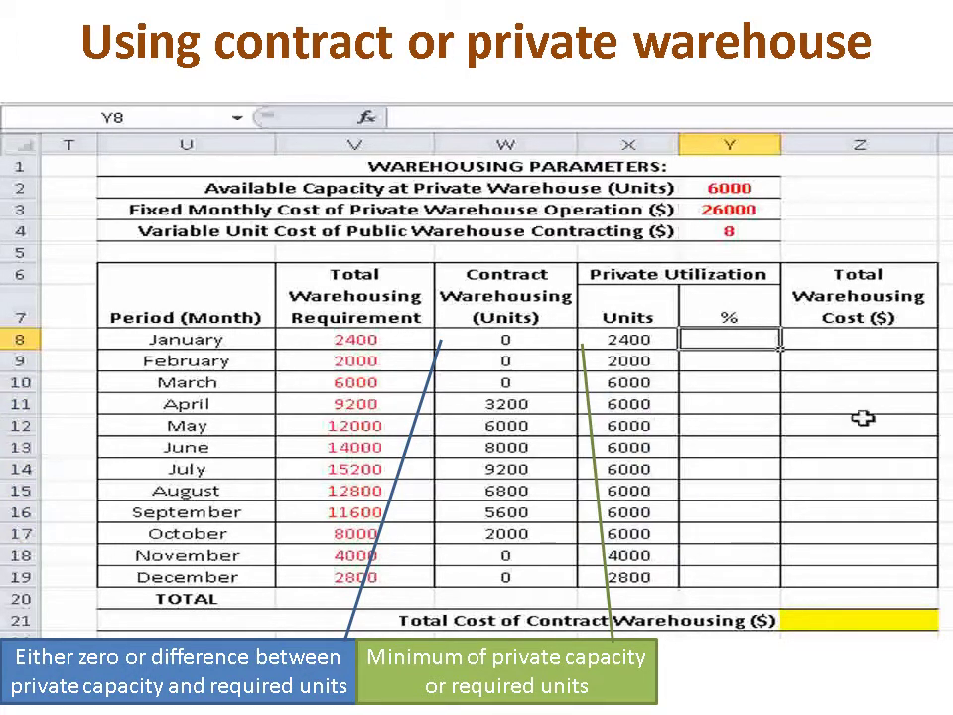
type("=")
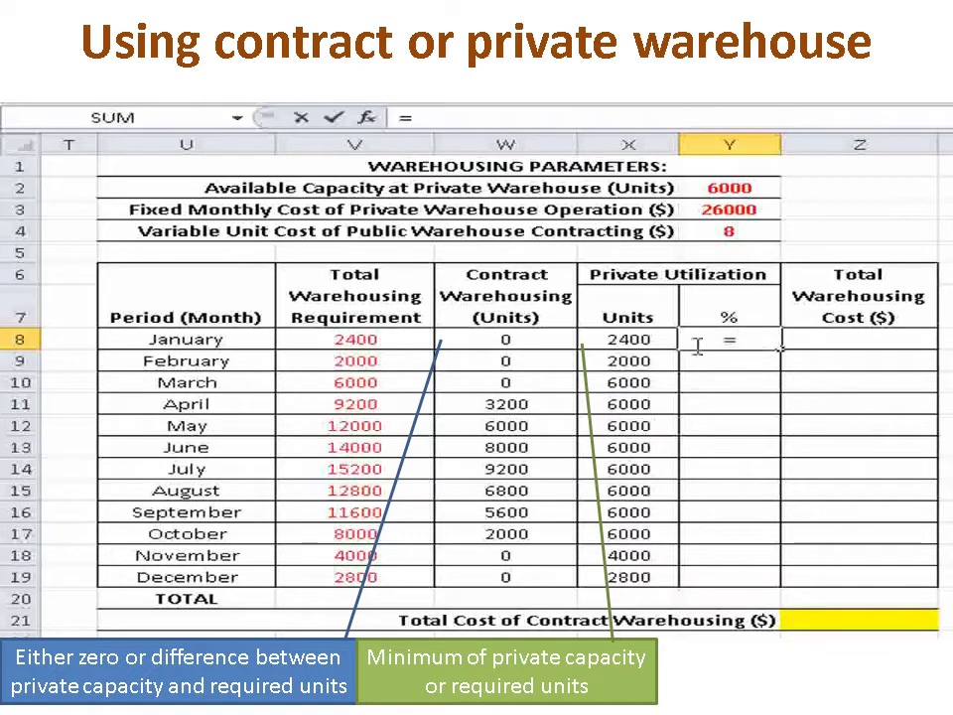
left_click(662, 338)
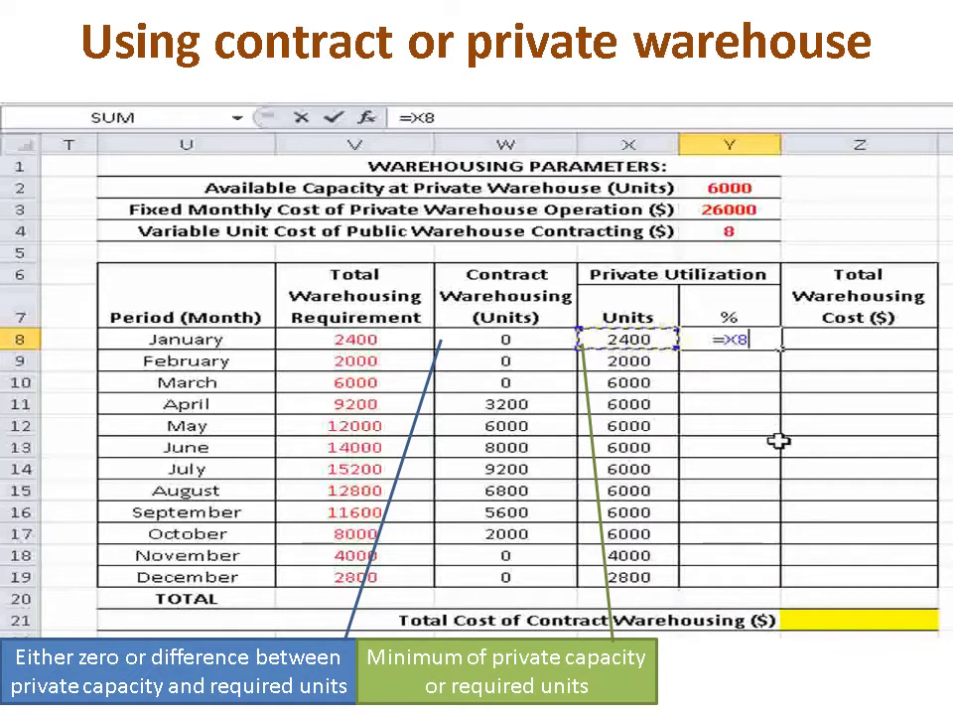
type("/")
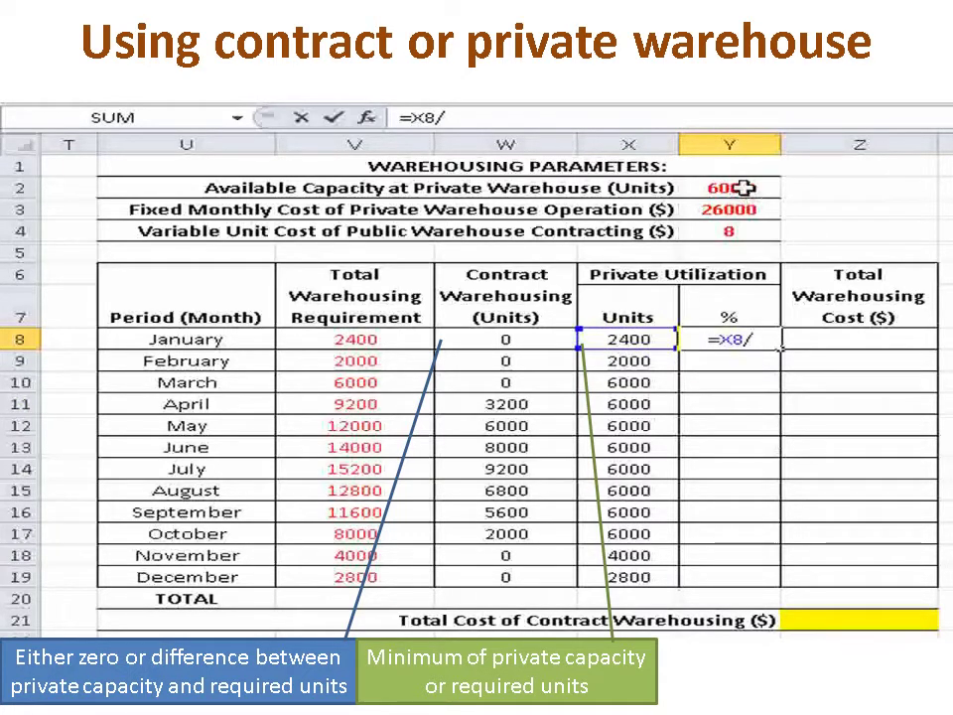
left_click(768, 186)
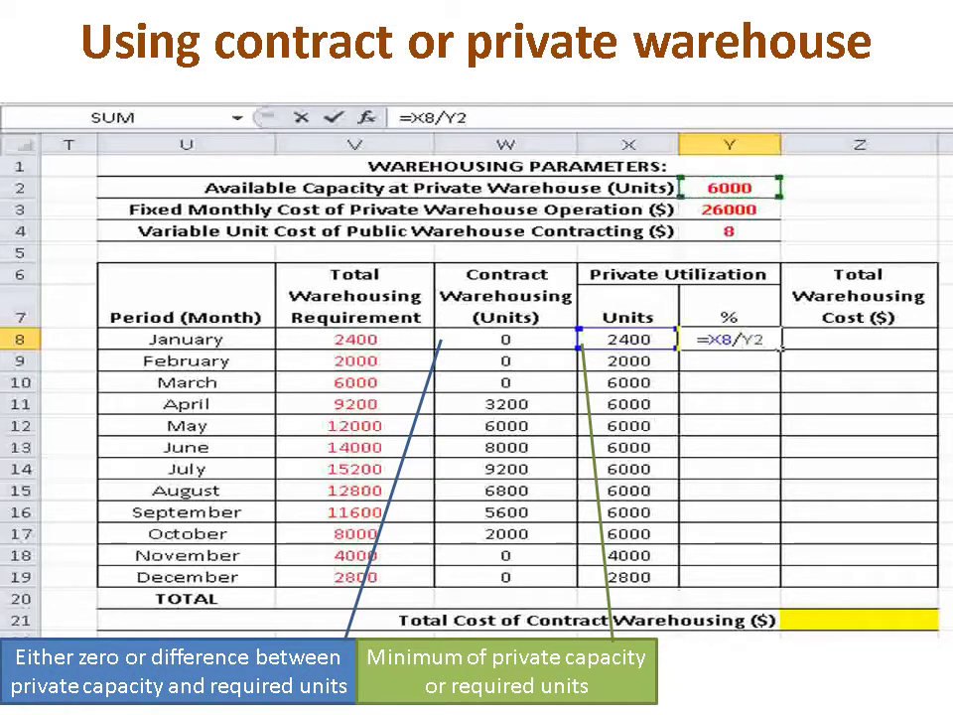
type("$")
key("Right")
type("$")
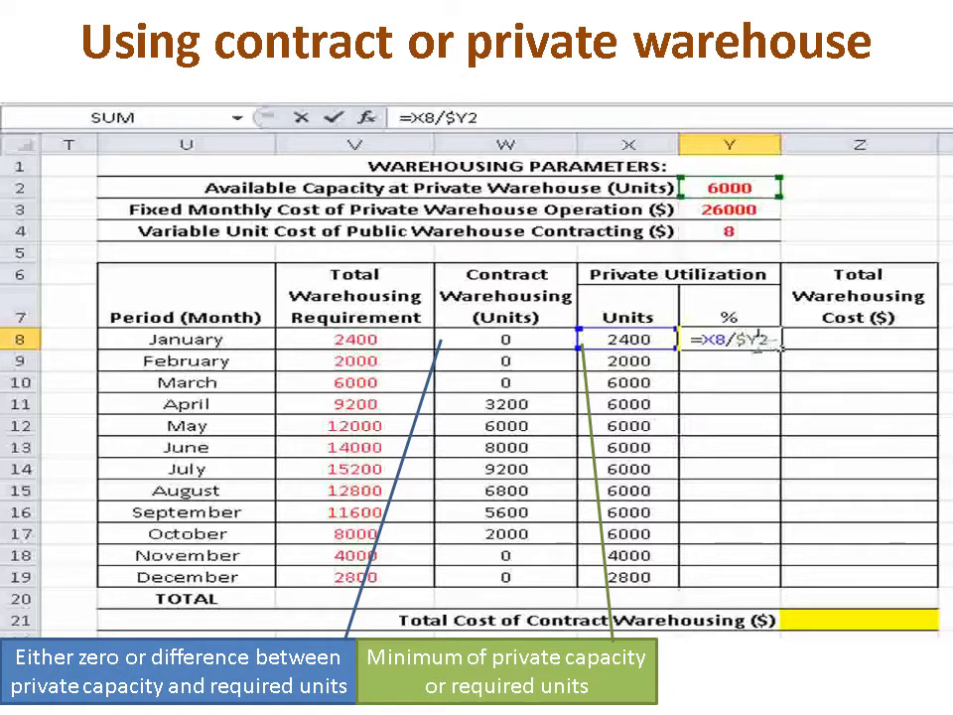
key("Return")
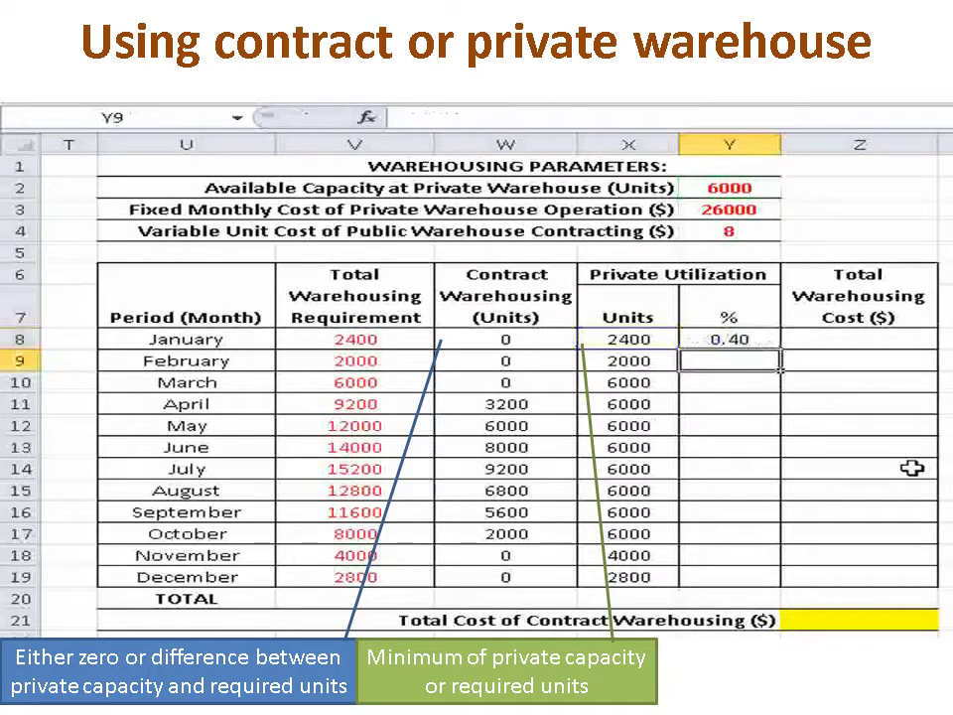
Format Y8 as a percentage and fill the formula down through Y19
left_click(761, 338)
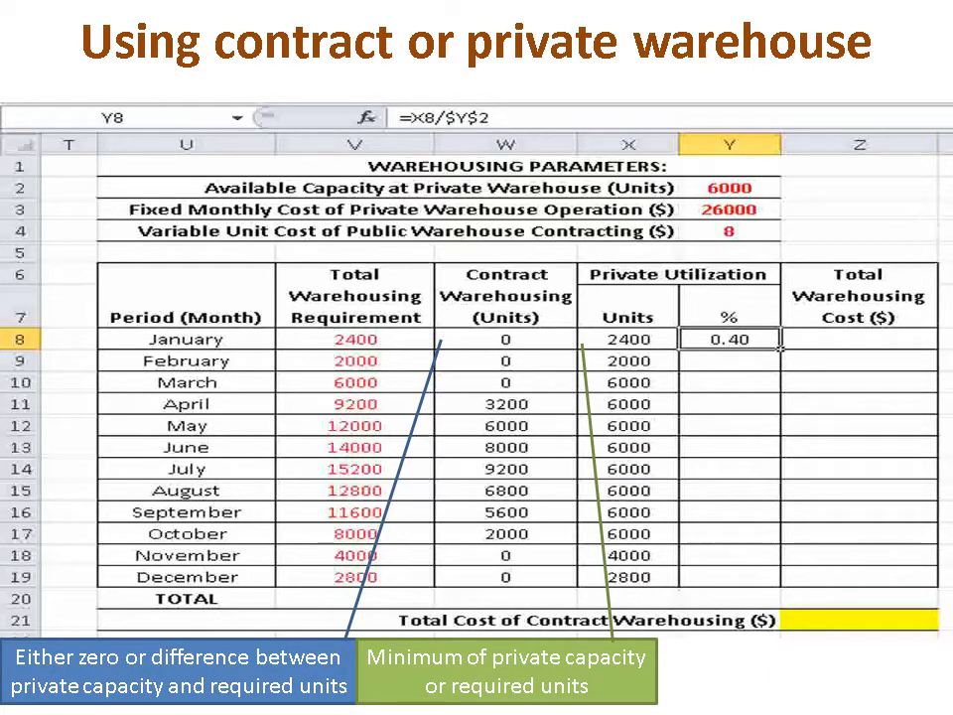
key("ctrl+shift+5")
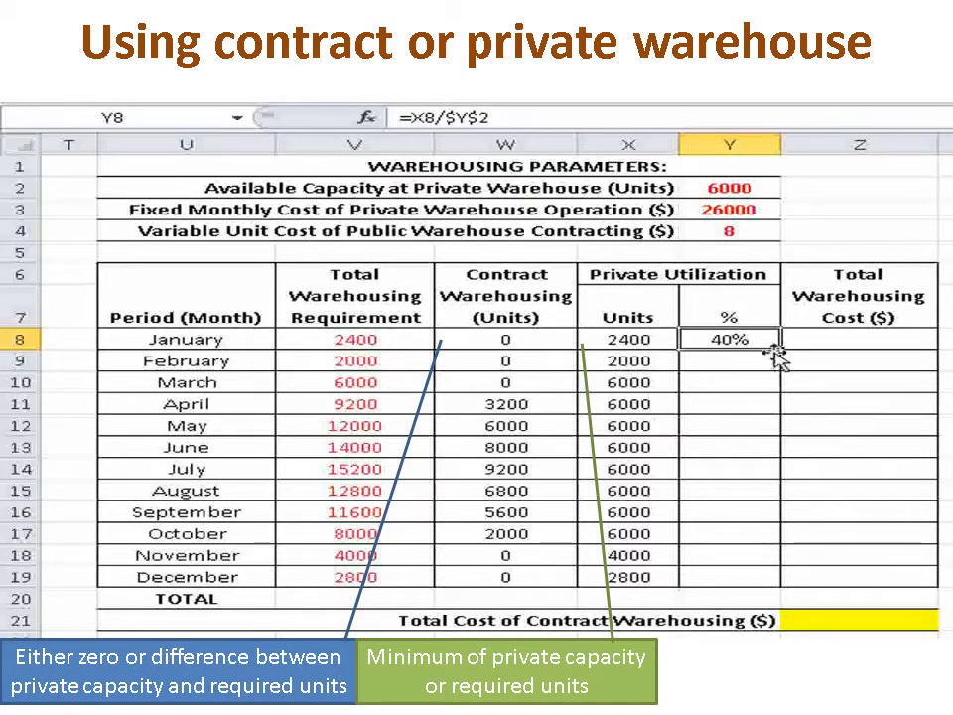
left_click_drag(783, 351, 781, 578)
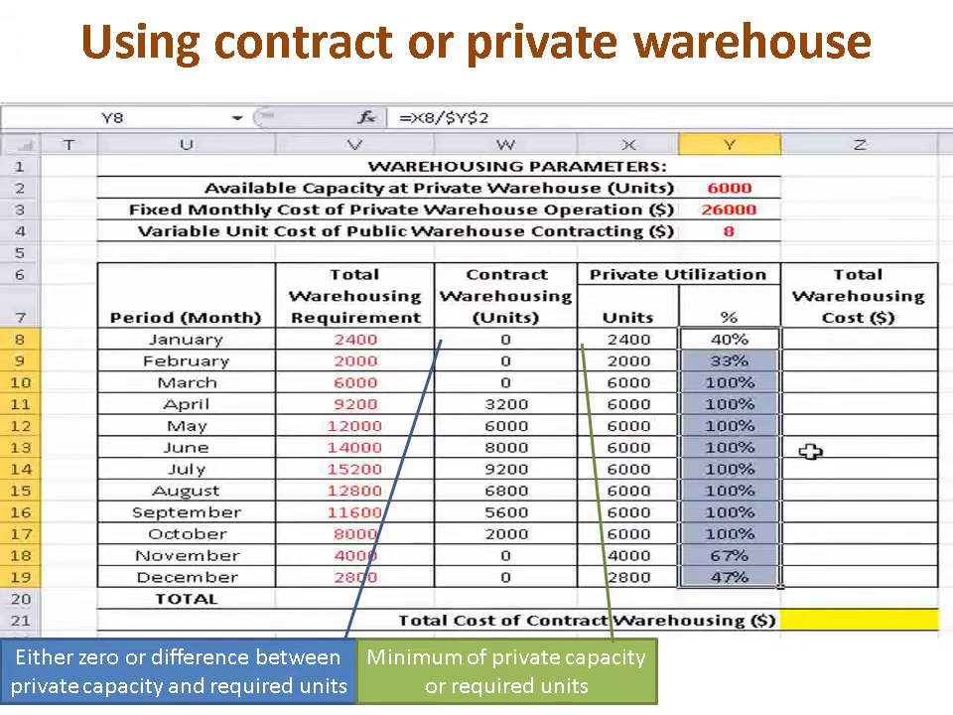
left_click_drag(759, 382, 757, 531)
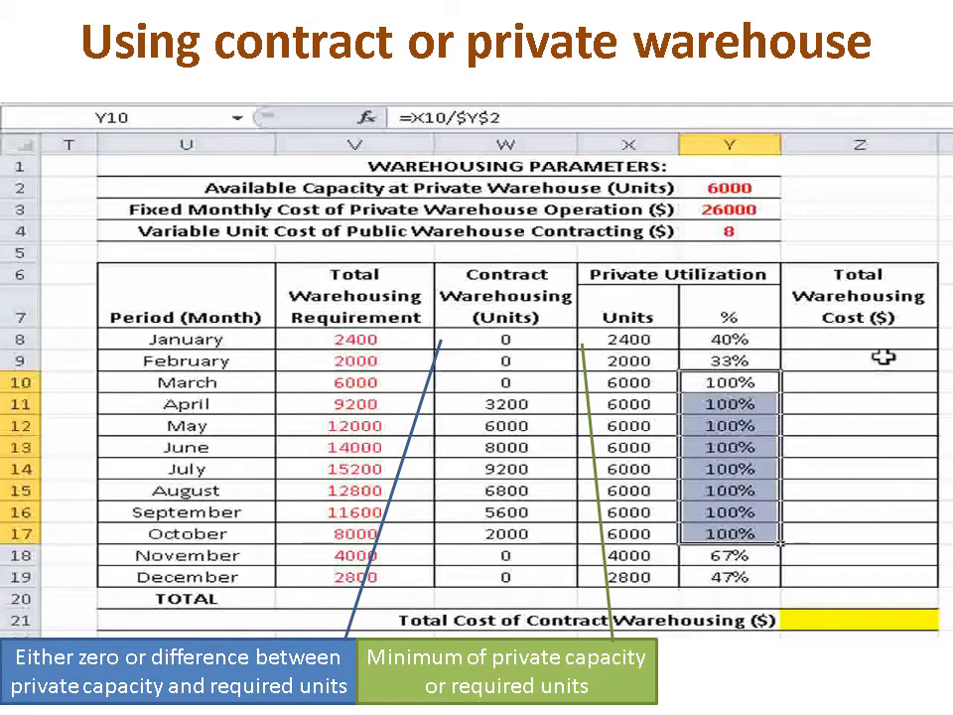
left_click(917, 338)
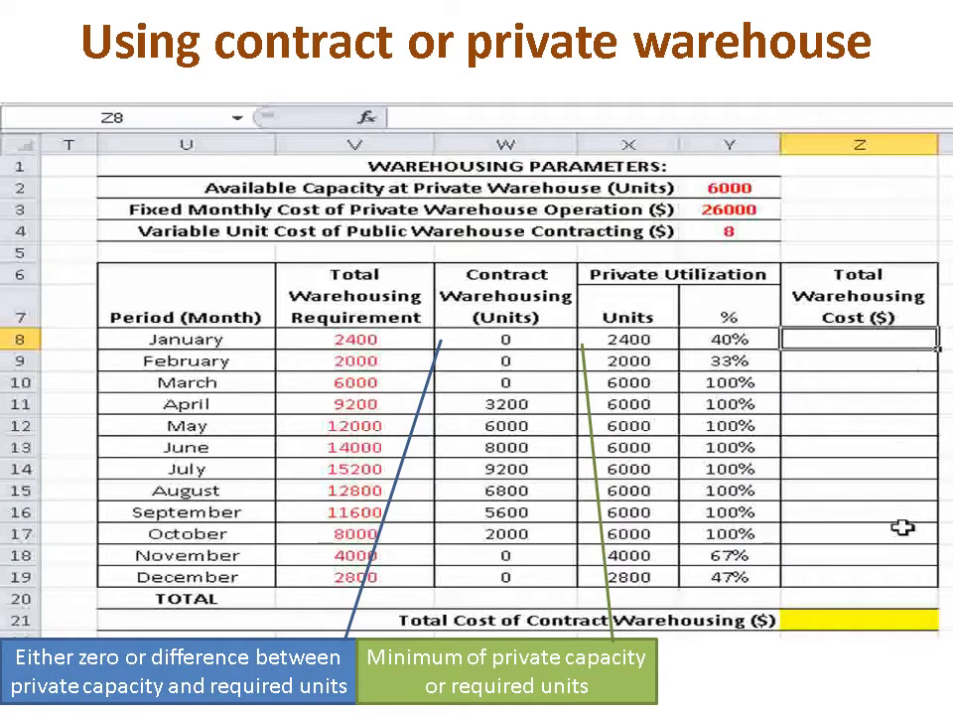
Enter =$Y$3+(W8*$Y$4) in Z8 for January's total warehousing cost
type("=")
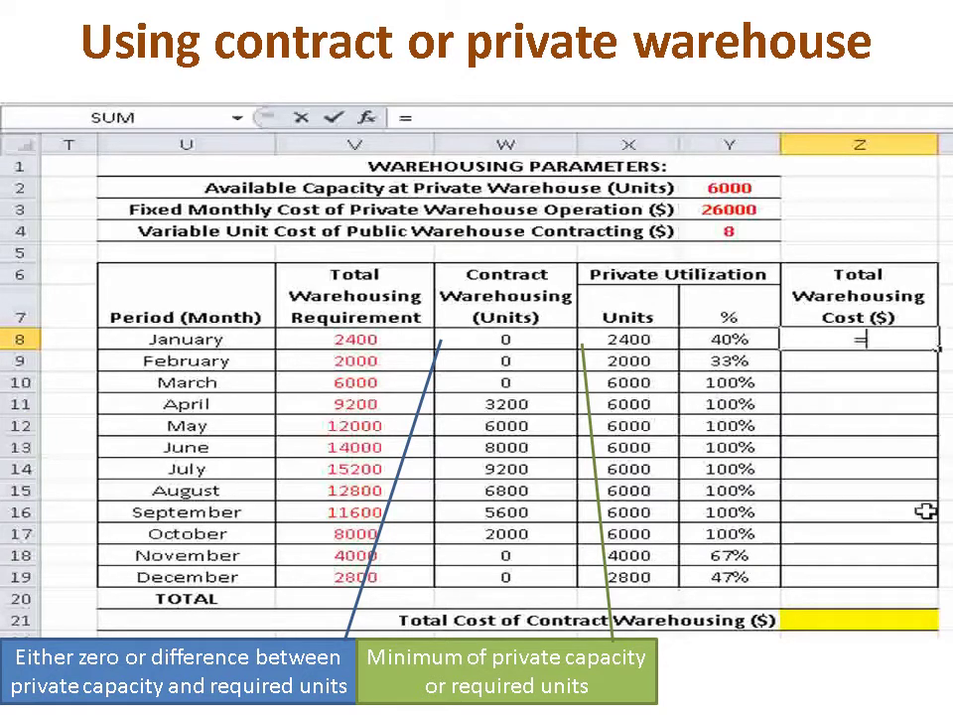
left_click(769, 210)
left_click(851, 338)
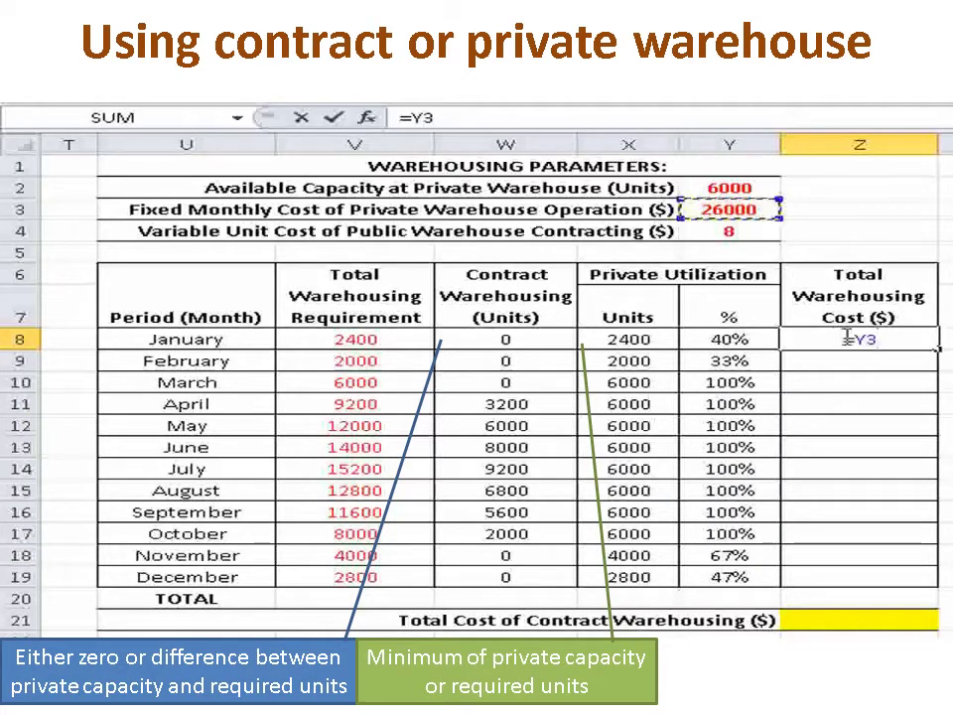
type("$Y")
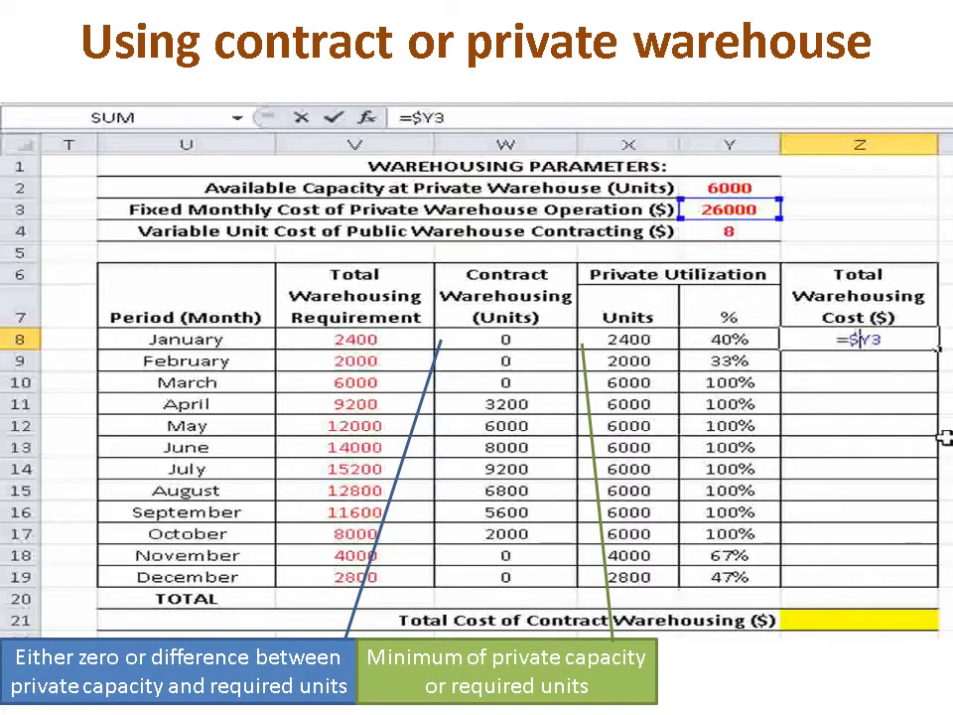
type("$3")
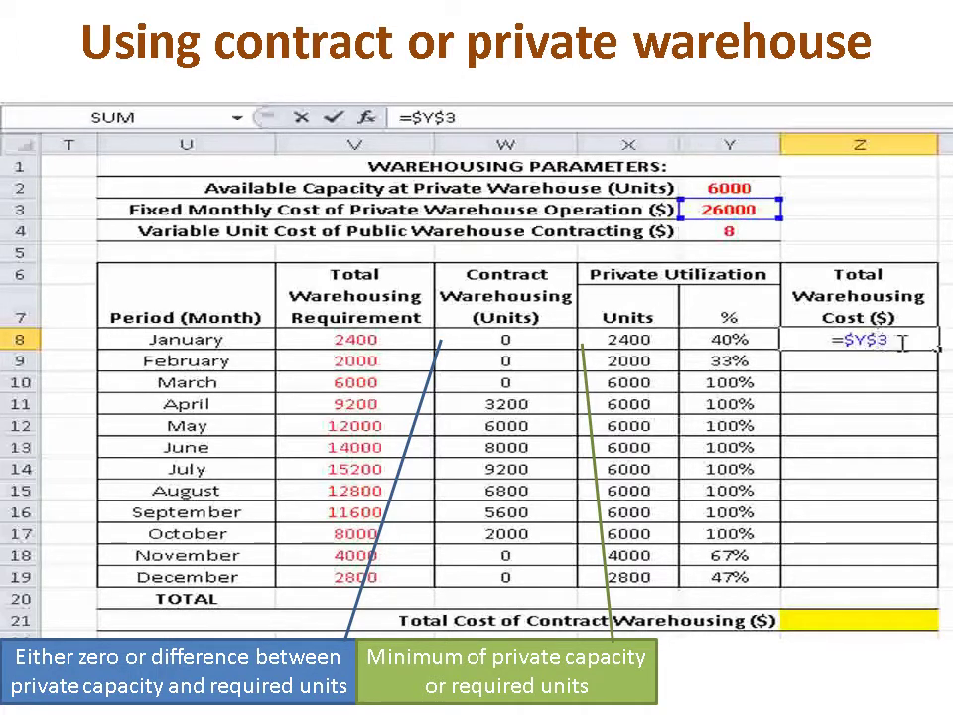
type("+")
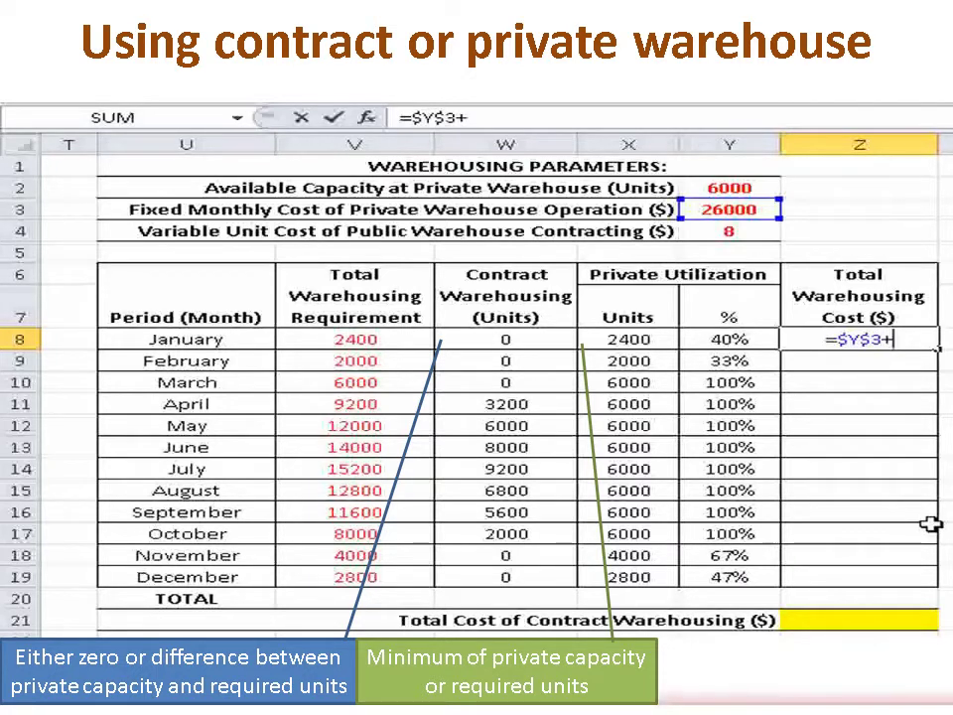
type("(")
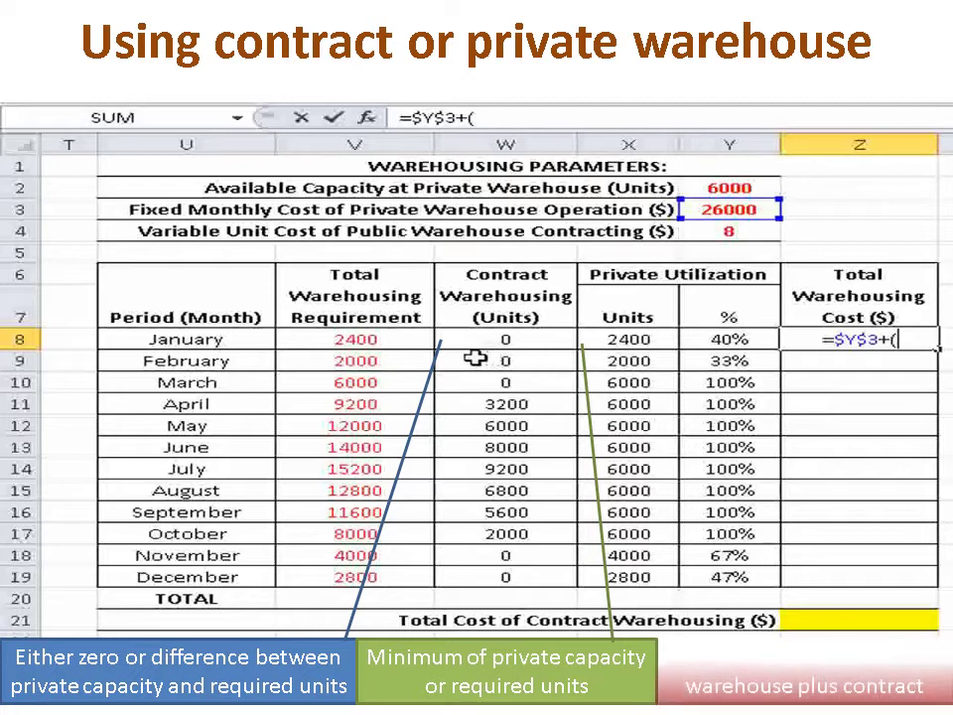
left_click(507, 342)
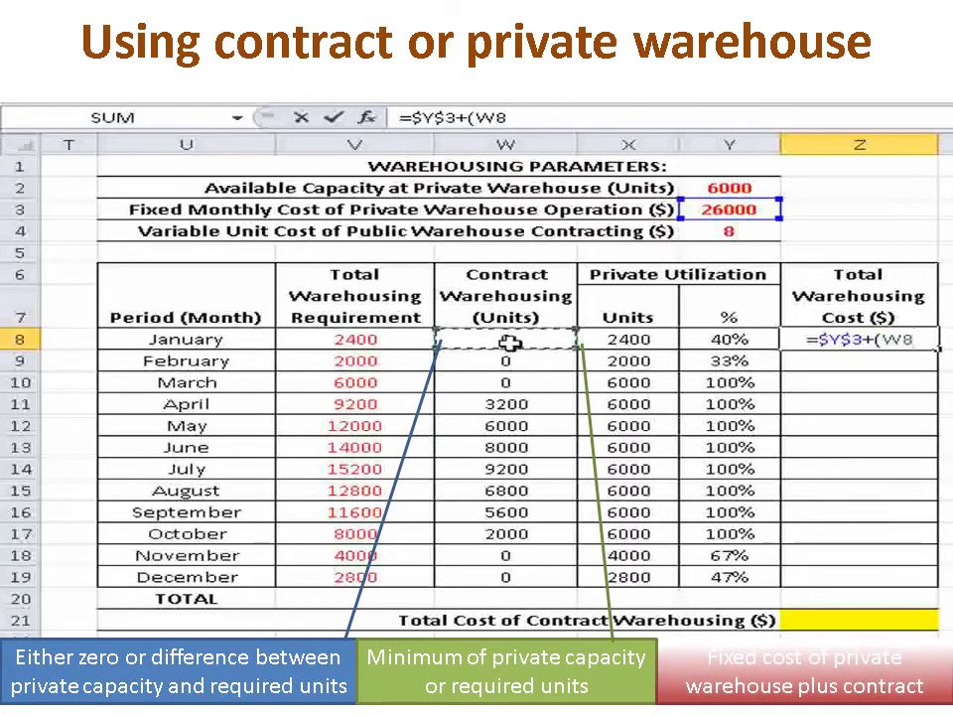
type("*")
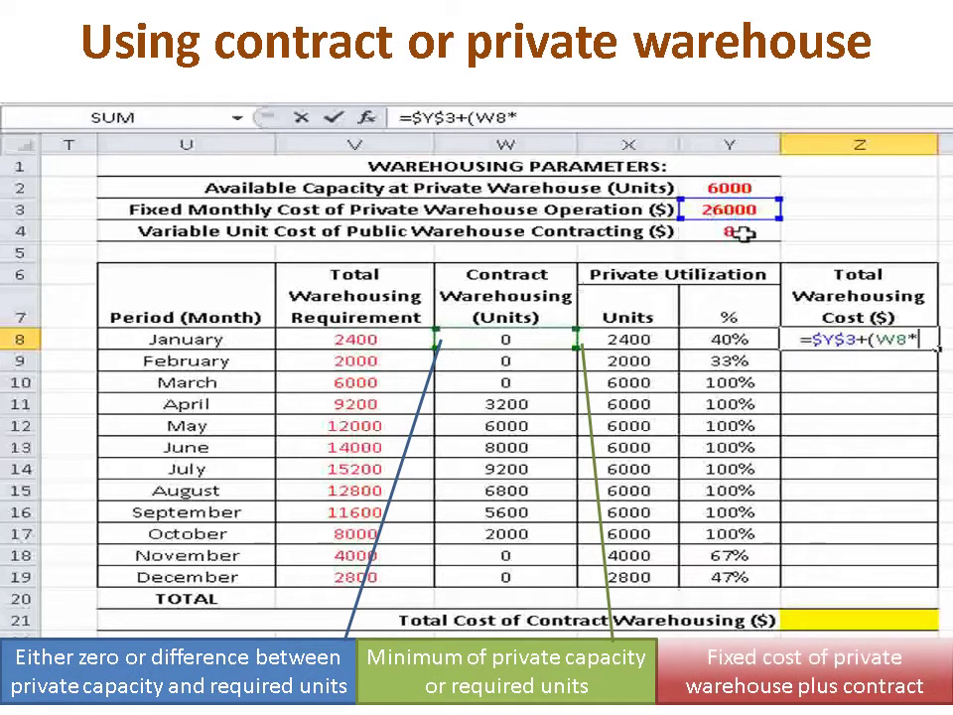
left_click(742, 233)
left_click(901, 340)
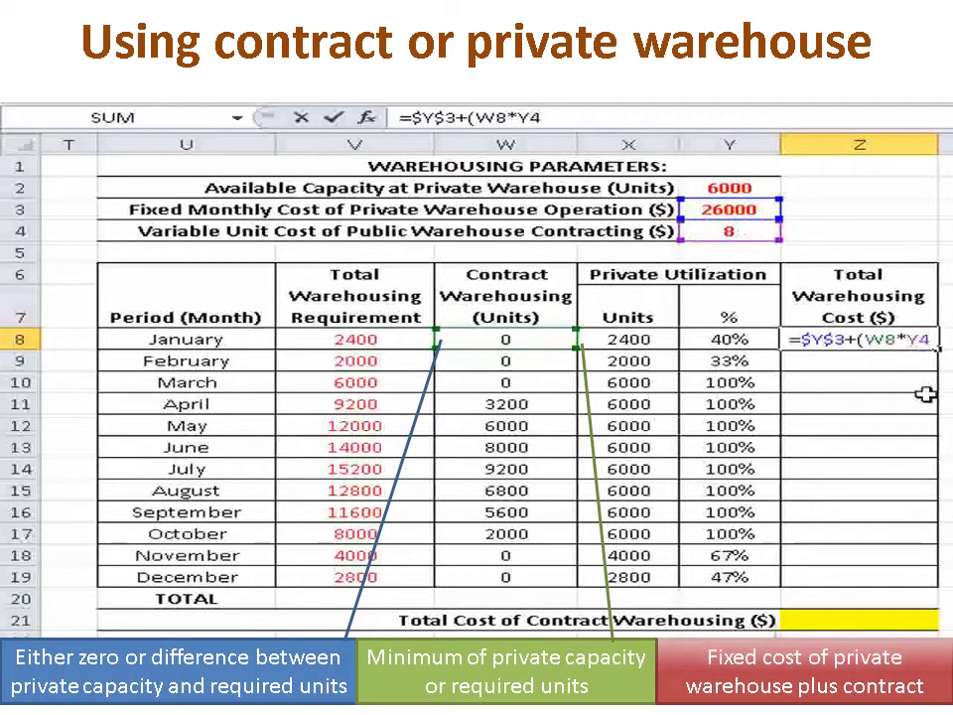
type("$")
left_click(927, 339)
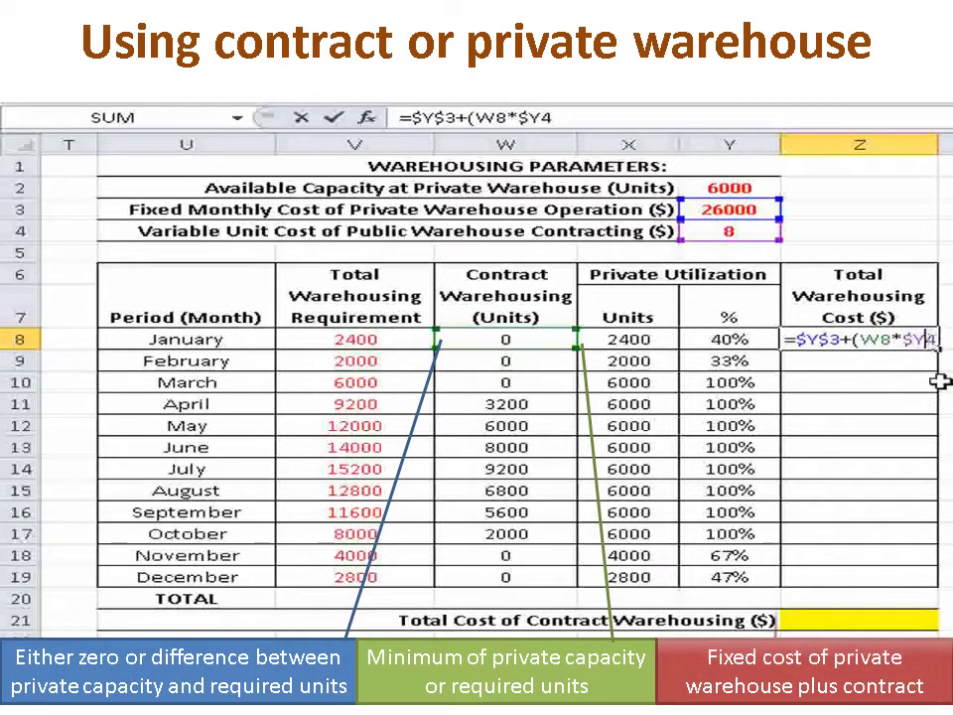
type("$")
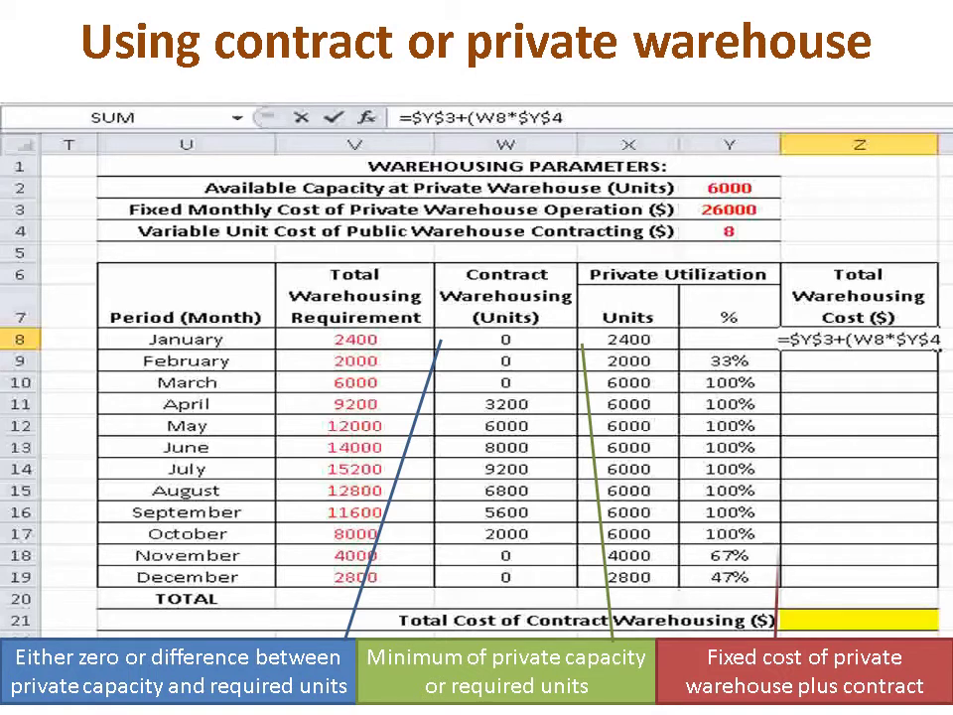
key("Return")
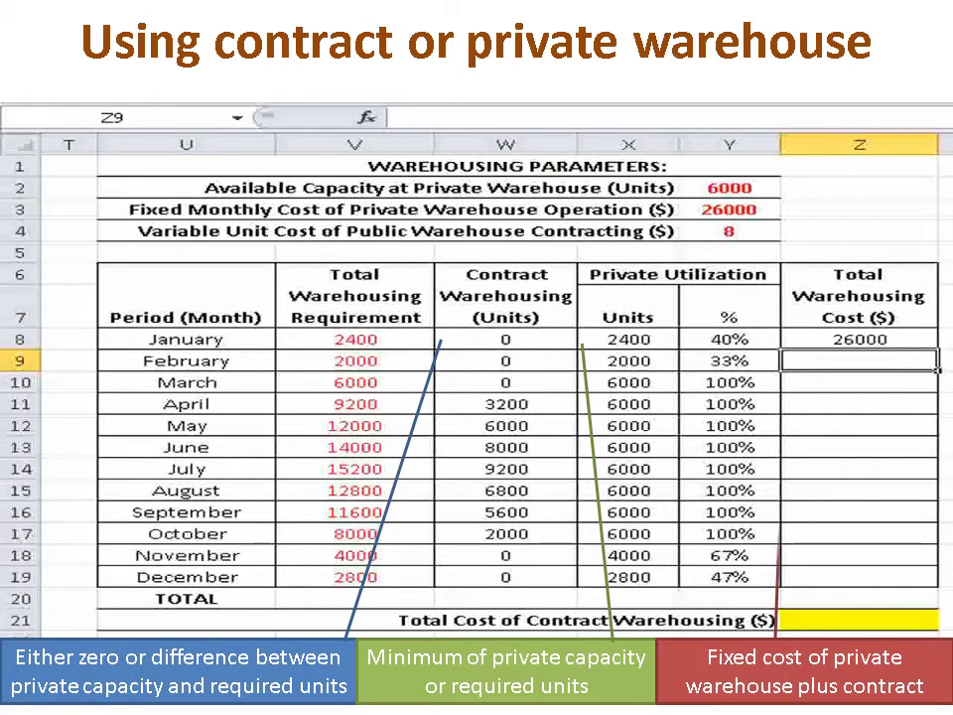
Copy the Z8 total cost formula down through Z19 for every month
double_click(919, 338)
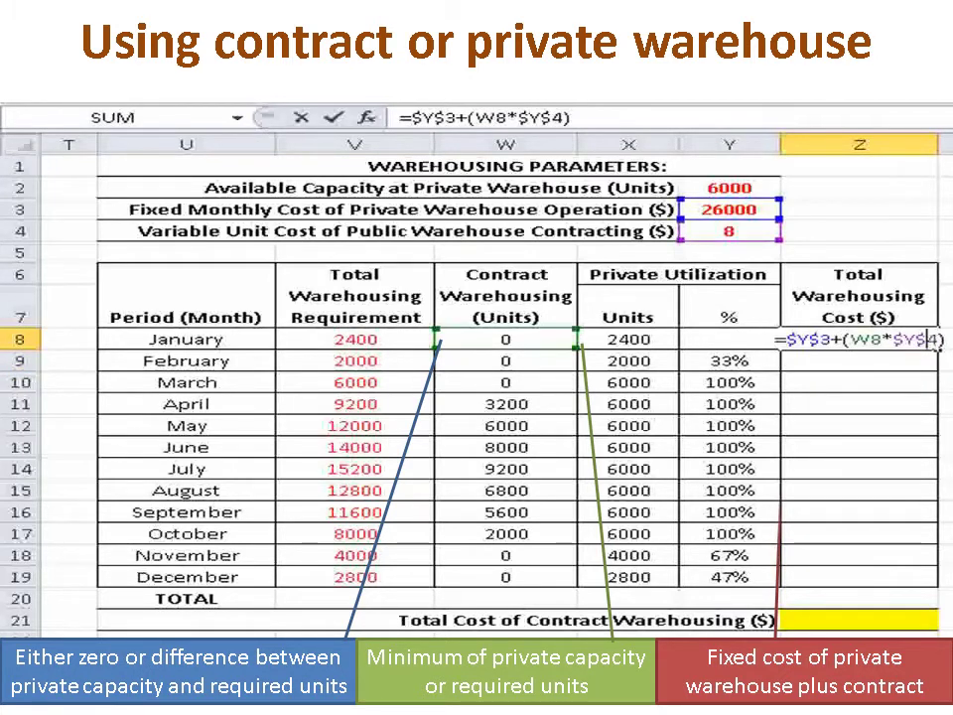
key("Escape")
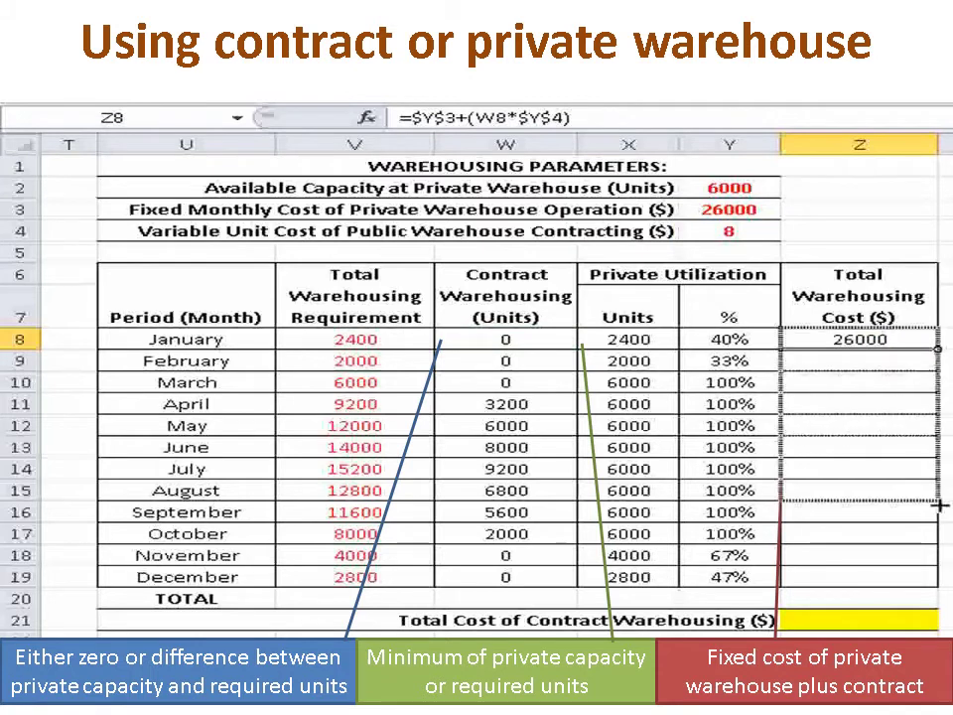
left_click_drag(937, 352, 938, 580)
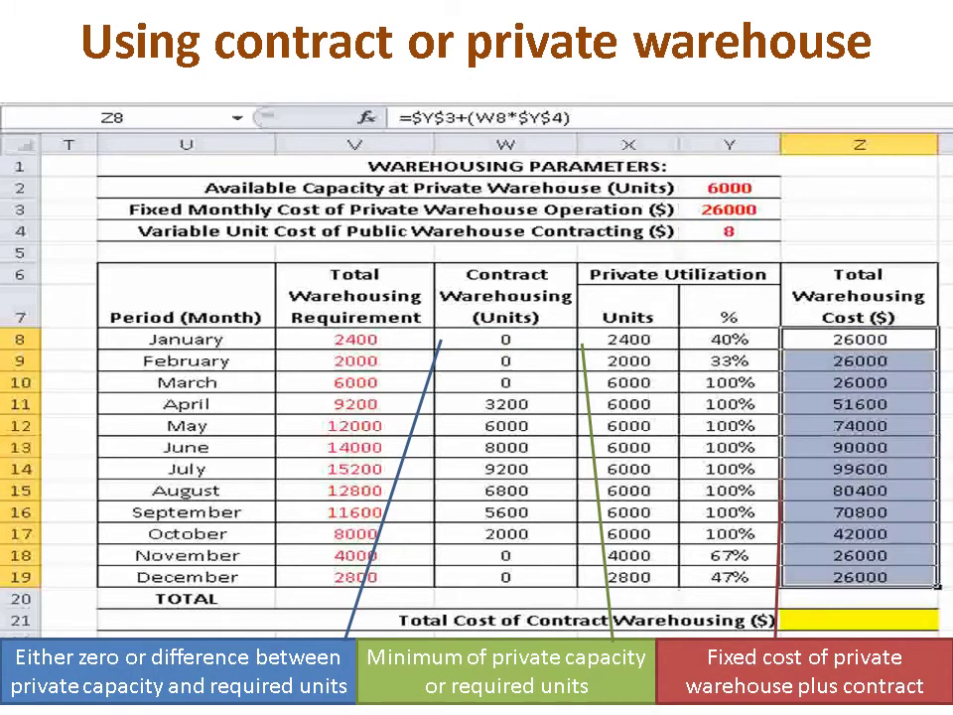
Total the monthly costs with =SUM(Z8:Z19) in Z20 and fill it left across the TOTAL row
left_click(905, 597)
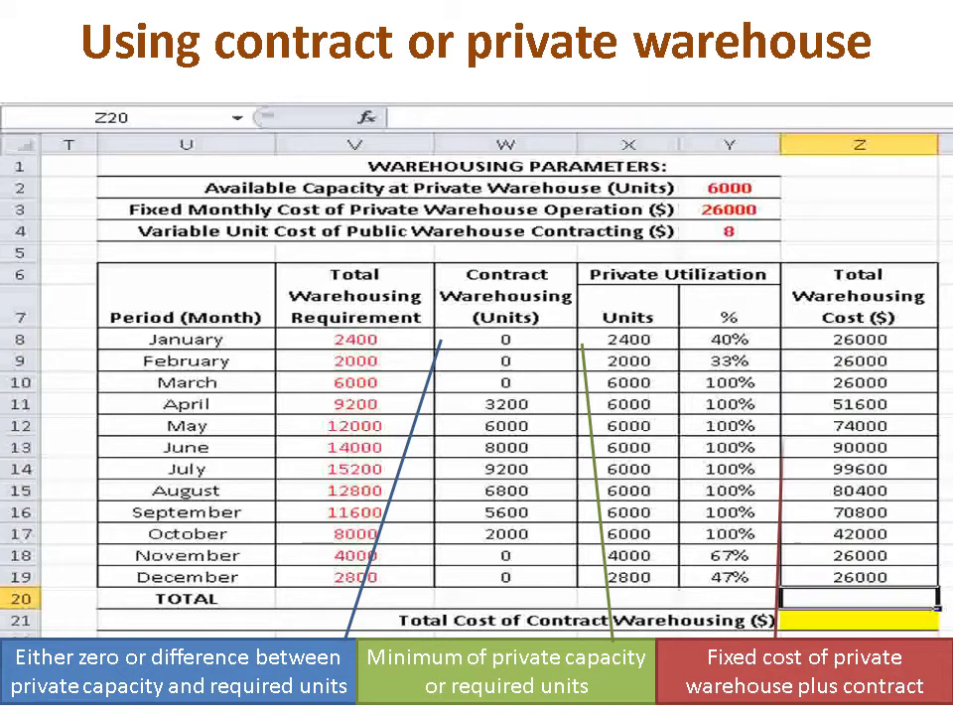
type("=sum")
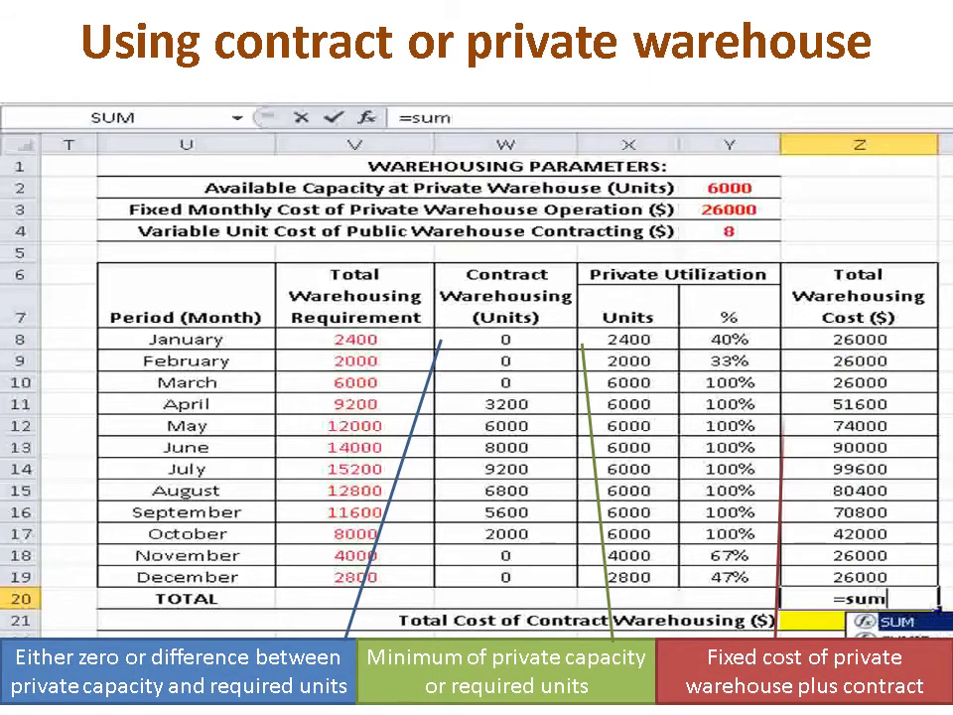
type("(")
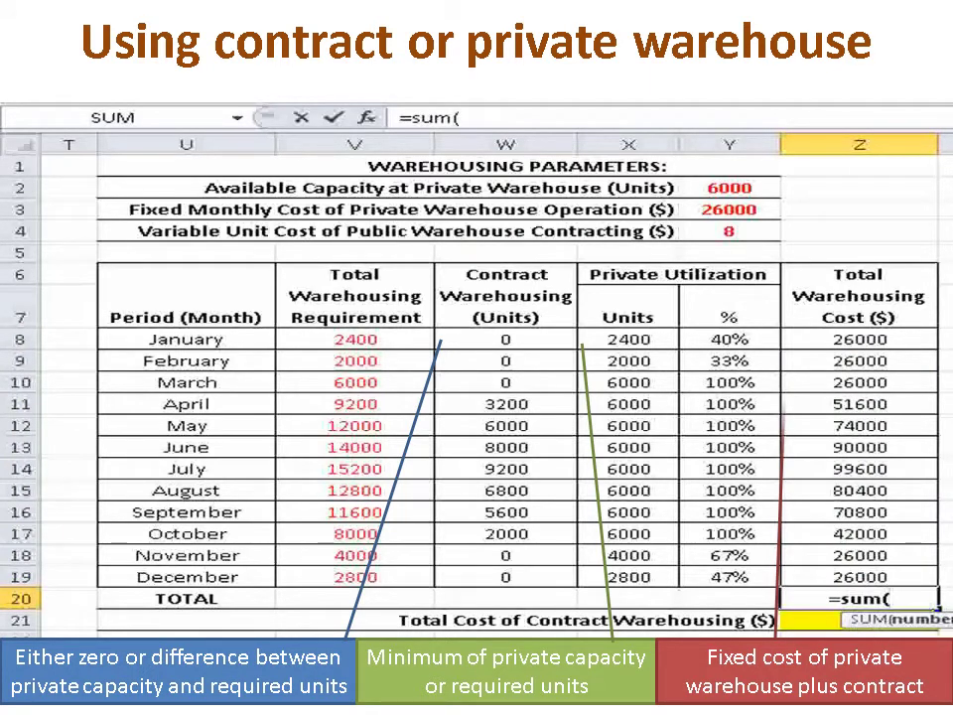
left_click_drag(851, 339, 923, 573)
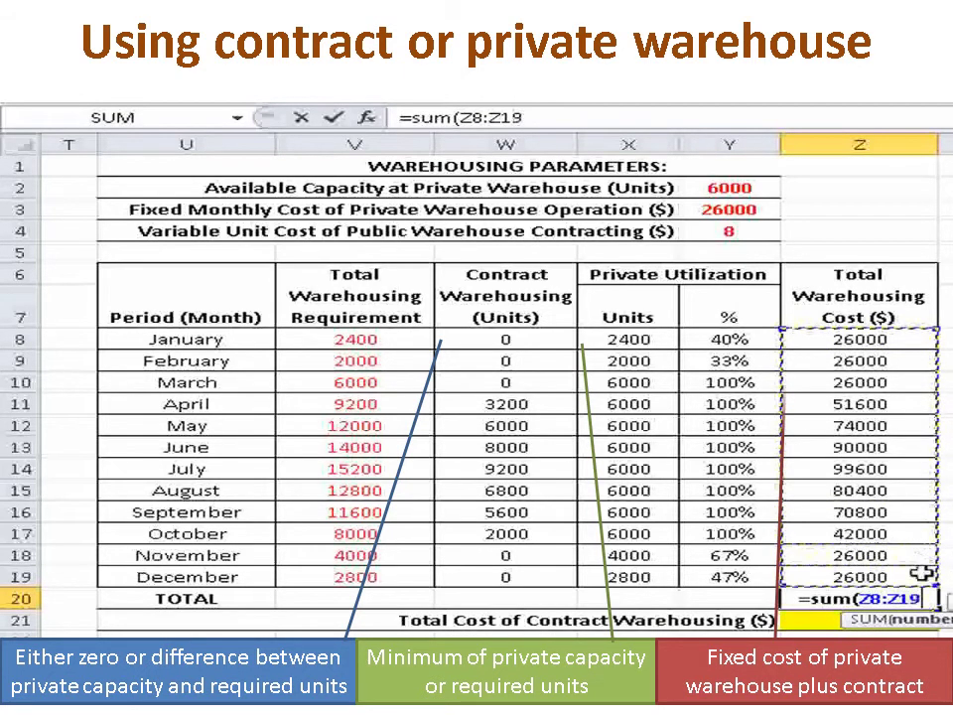
key("Return")
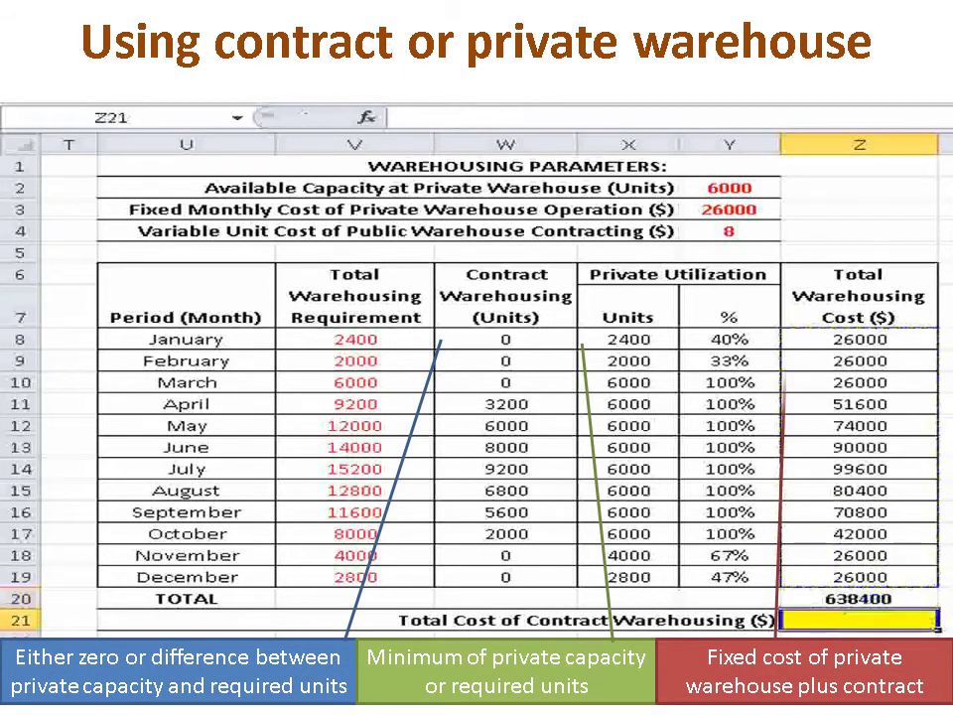
left_click(917, 596)
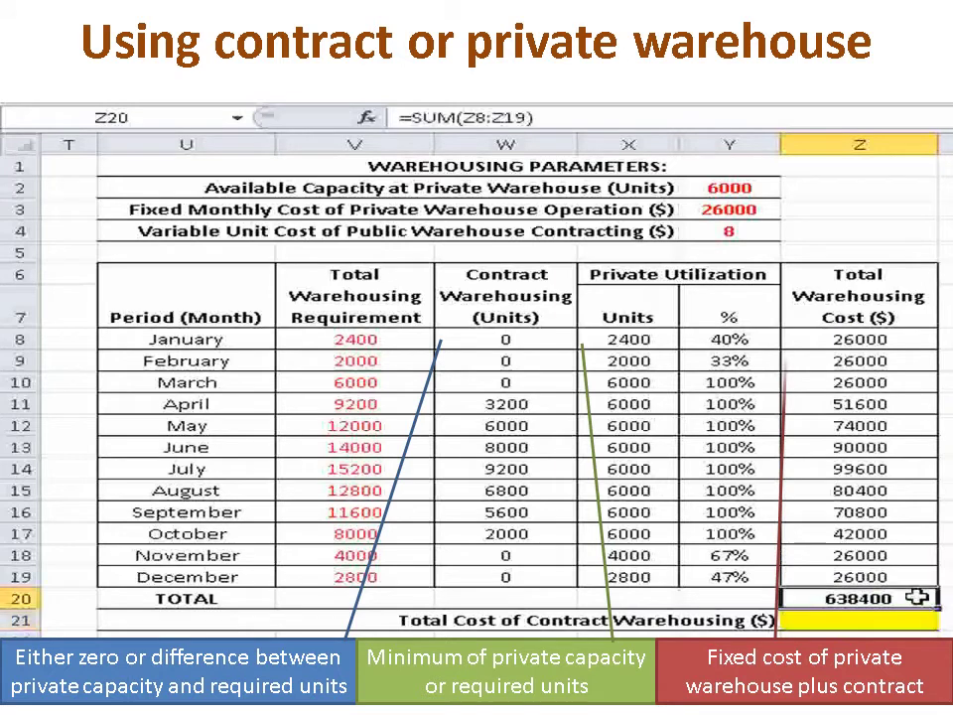
left_click_drag(935, 606, 298, 607)
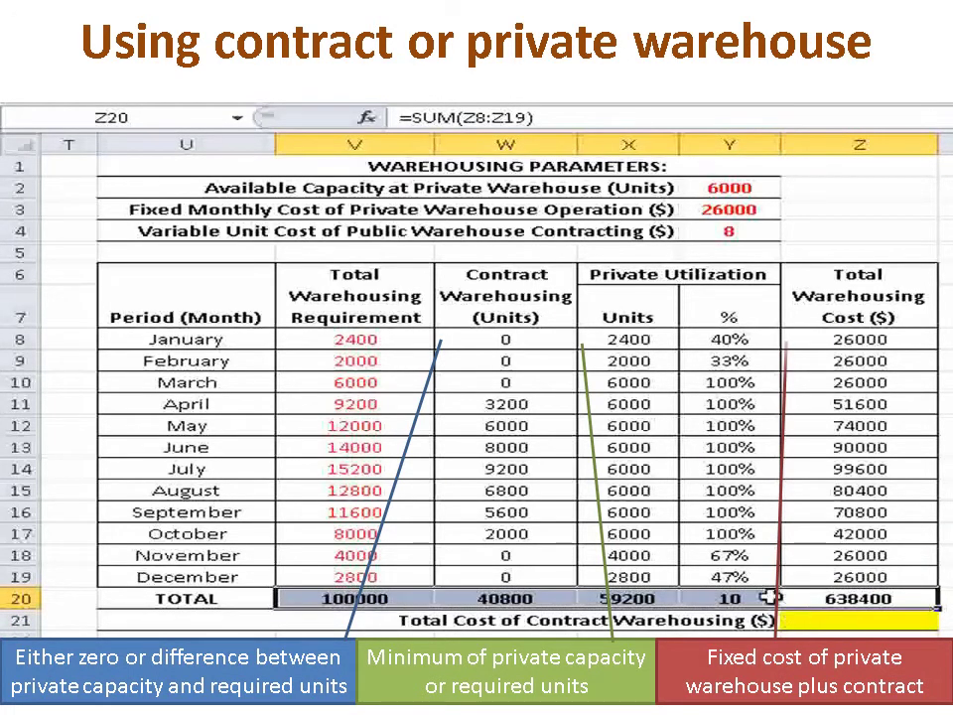
Change the Y20 utilization total to =AVERAGE(Y8:Y19) and show it as a percentage (82%)
left_click(766, 596)
double_click(761, 596)
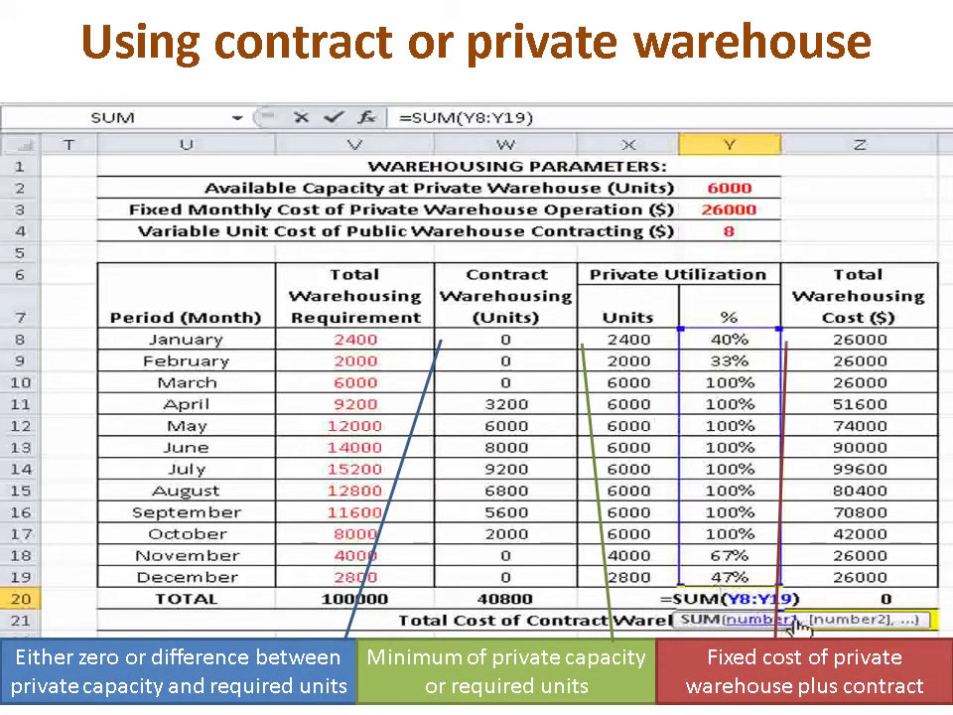
key("BackSpace")
key("BackSpace")
key("BackSpace")
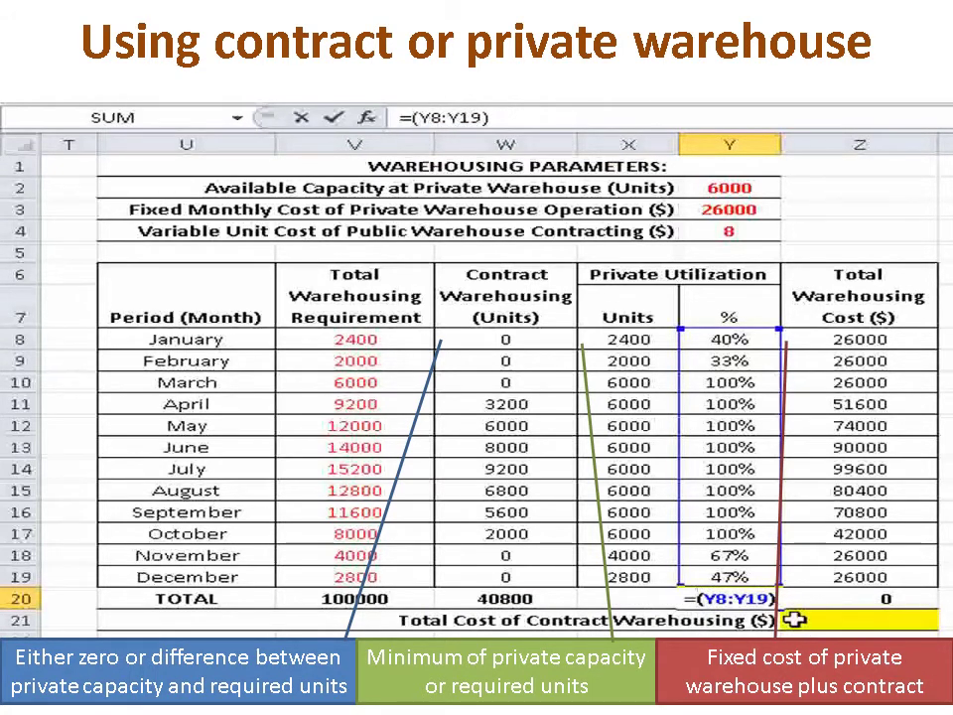
type("aver")
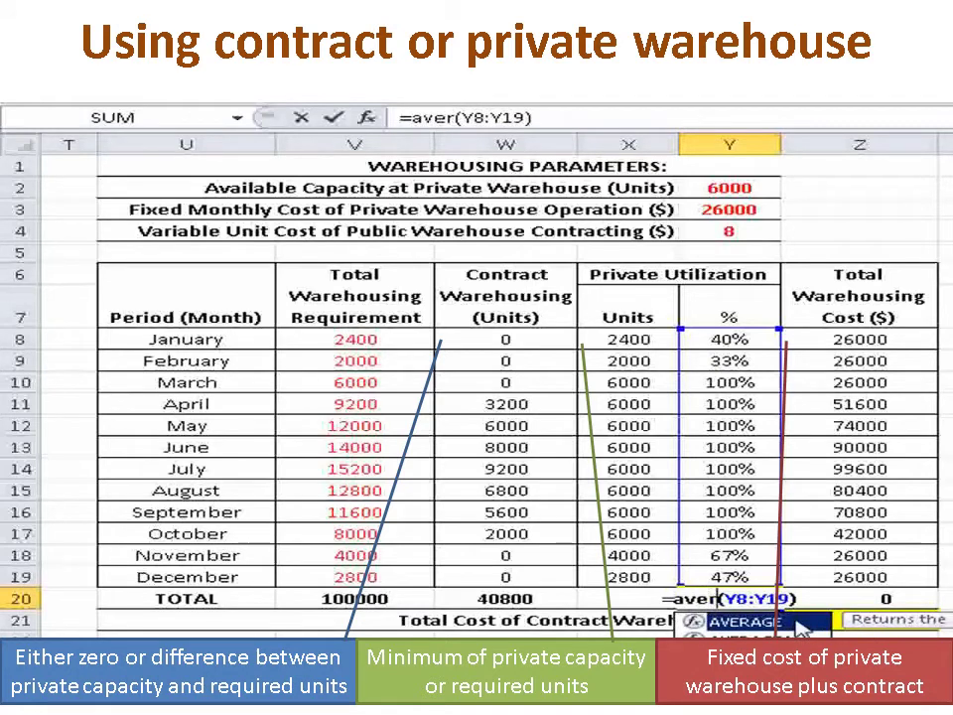
double_click(797, 622)
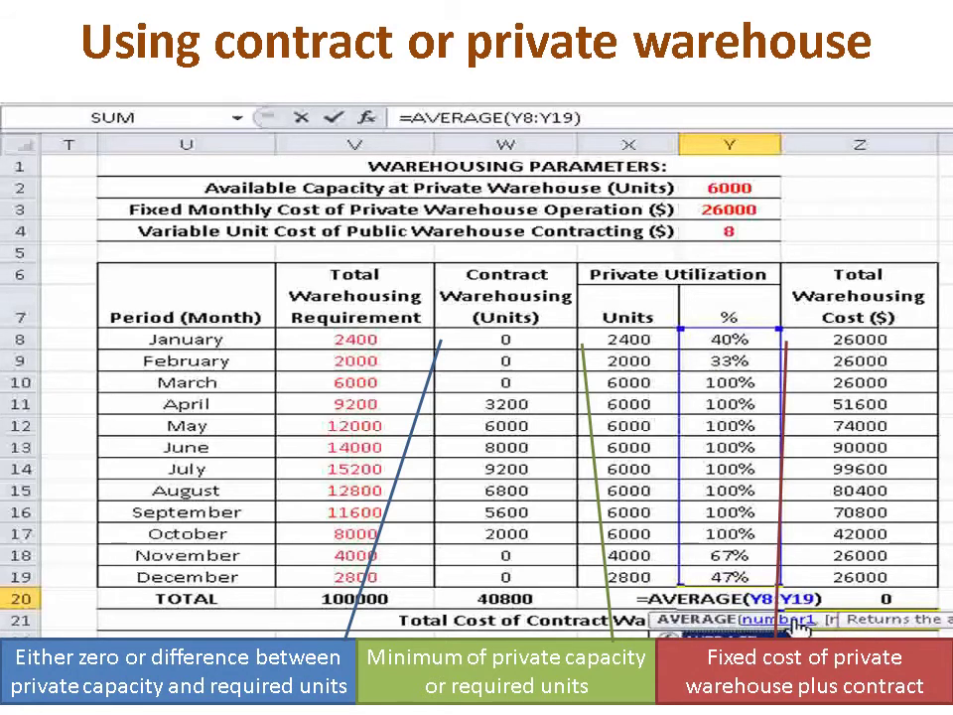
key("Return")
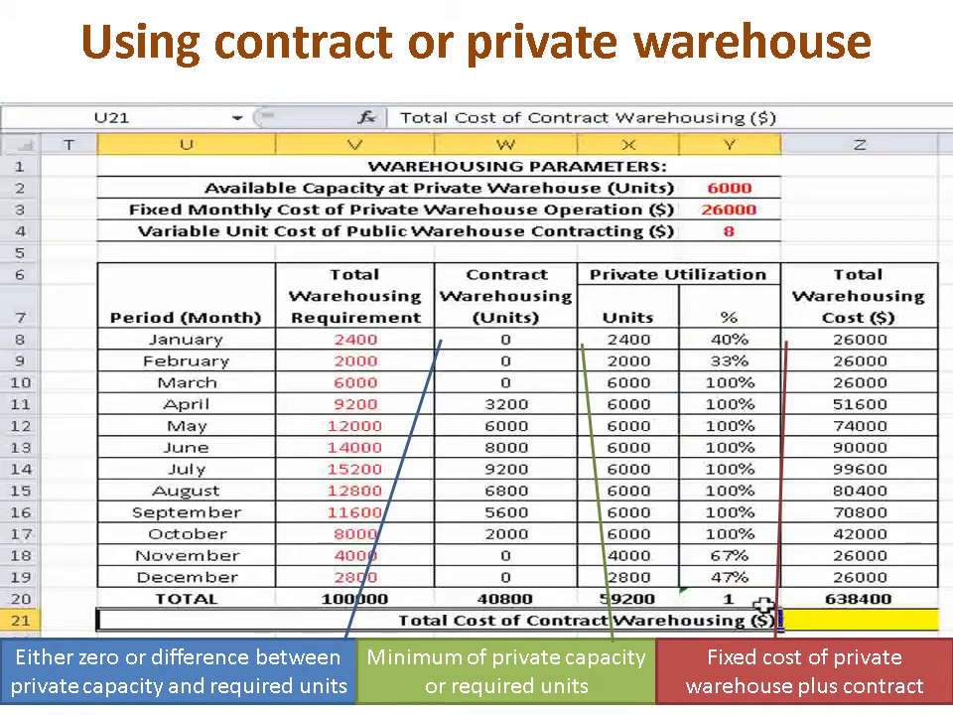
left_click(765, 600)
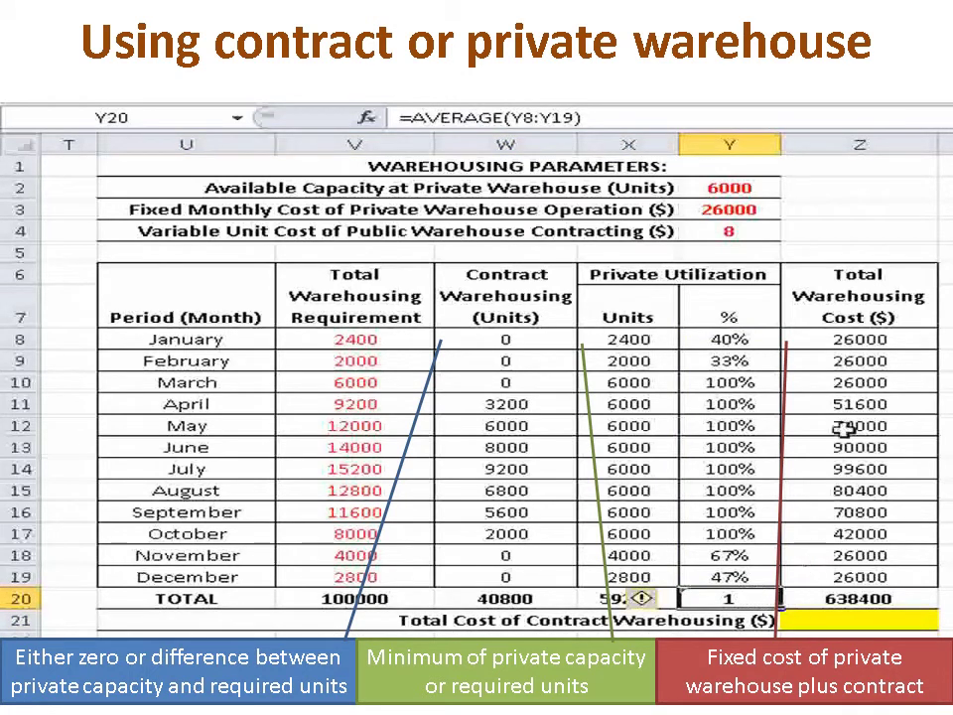
key("ctrl+shift+5")
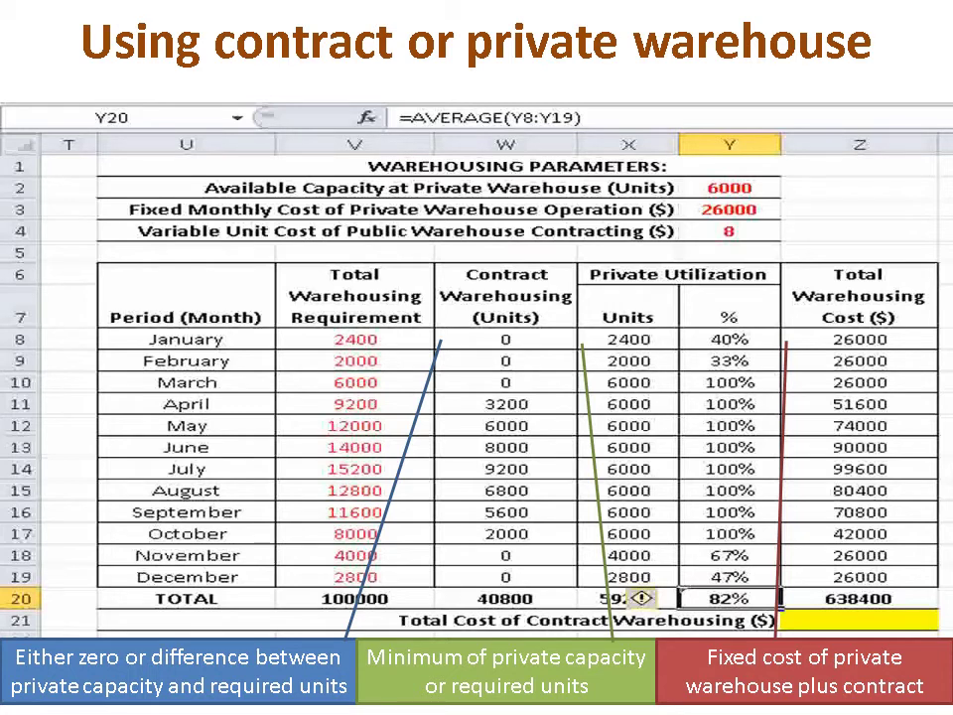
left_click(912, 617)
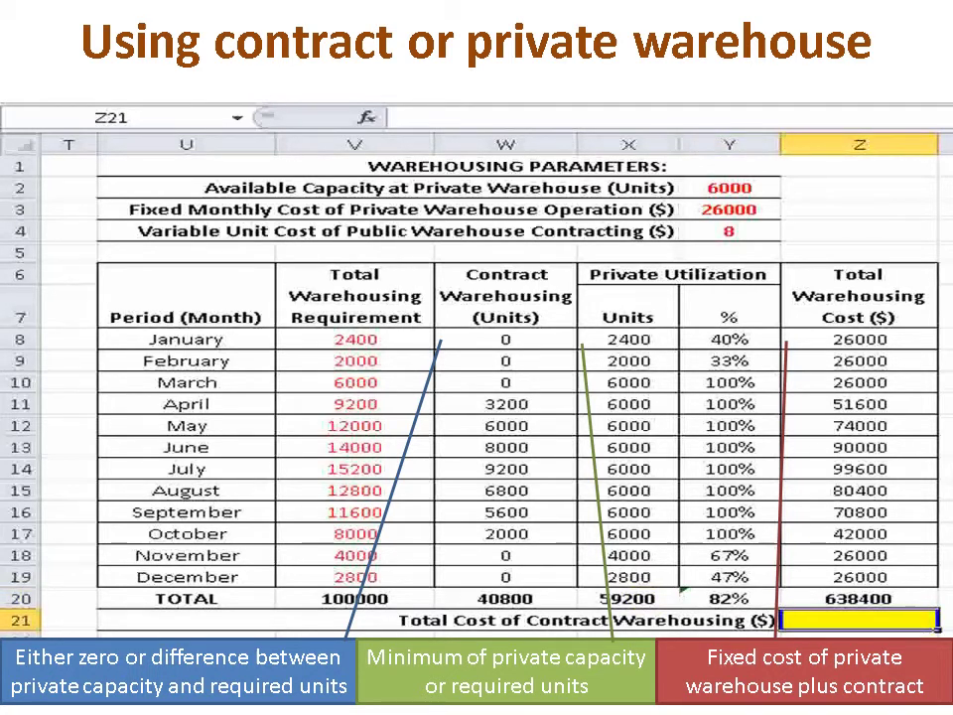
Enter =Z20-(12*Y3) in the yellow cell Z21, giving a contract warehousing cost of 326400
type("=")
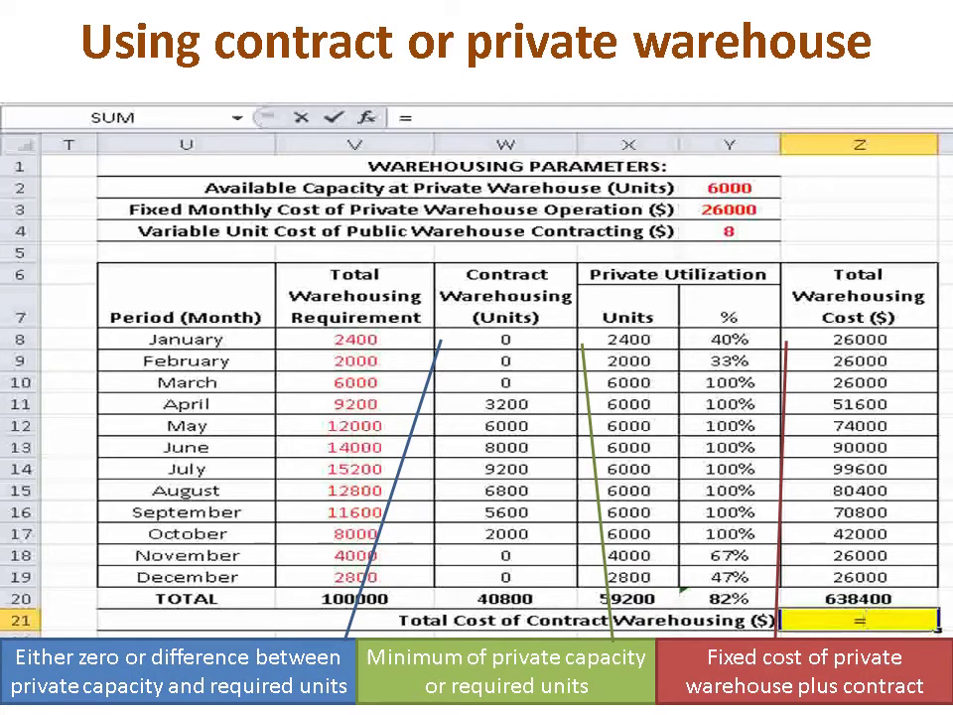
left_click(907, 597)
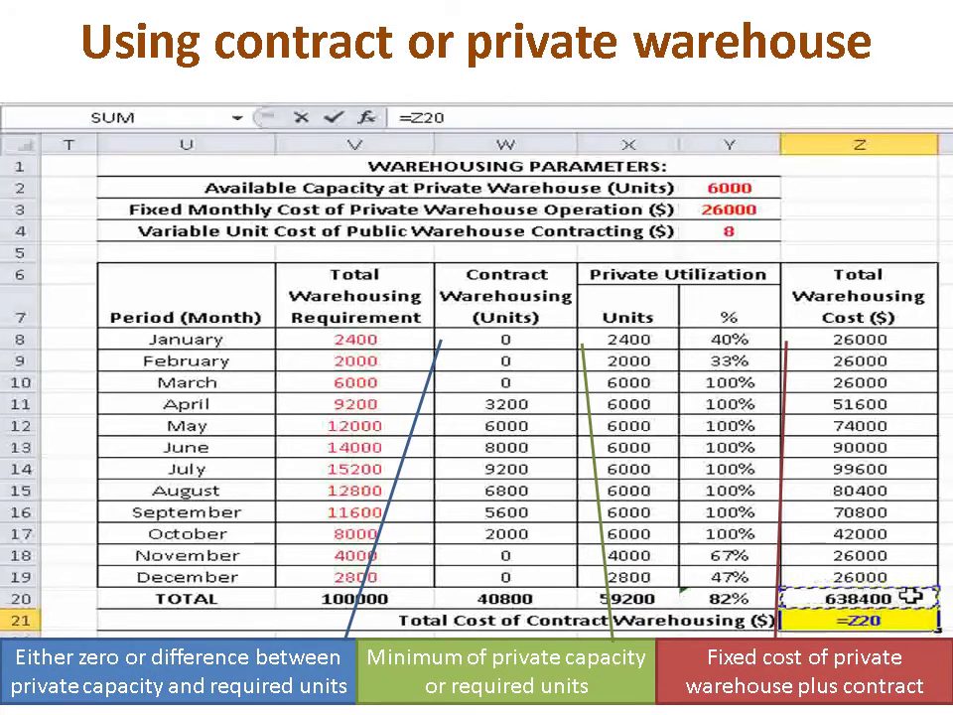
type("-")
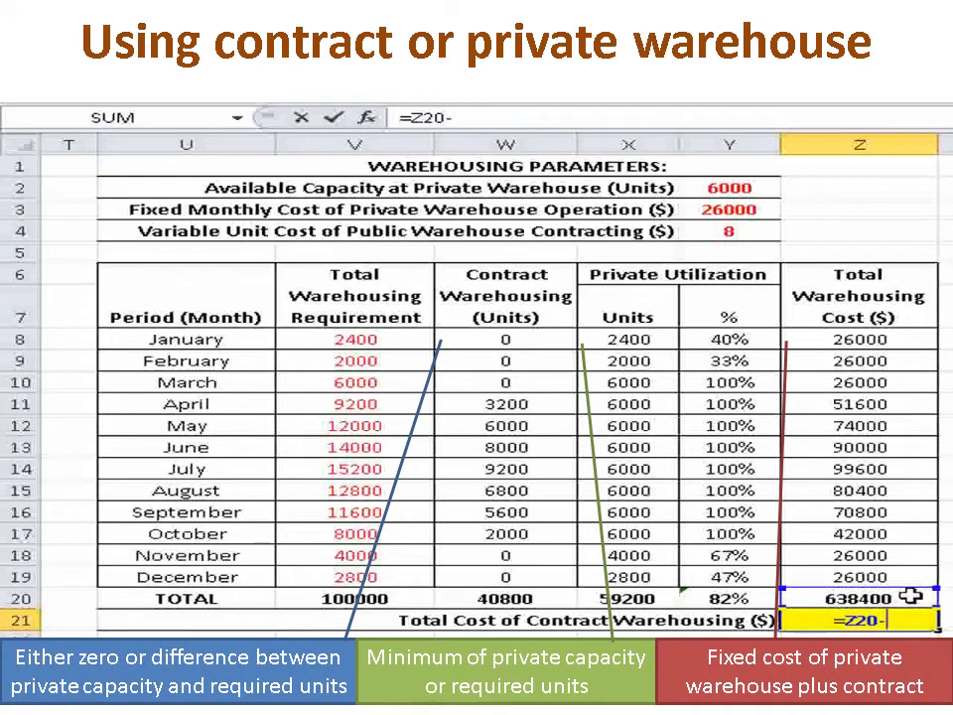
type("(1")
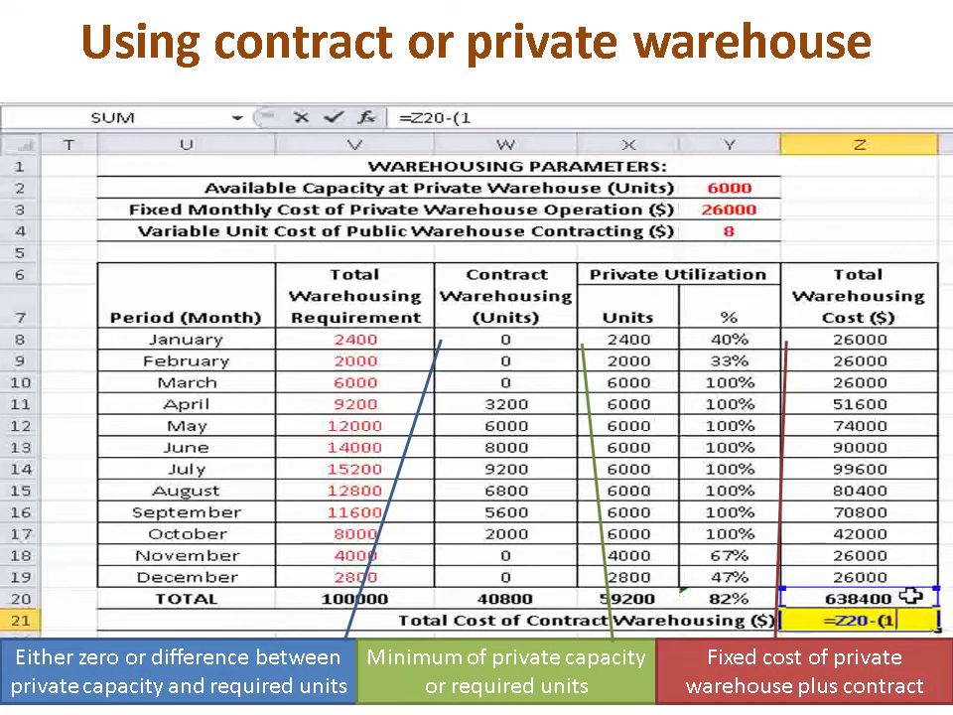
type("2")
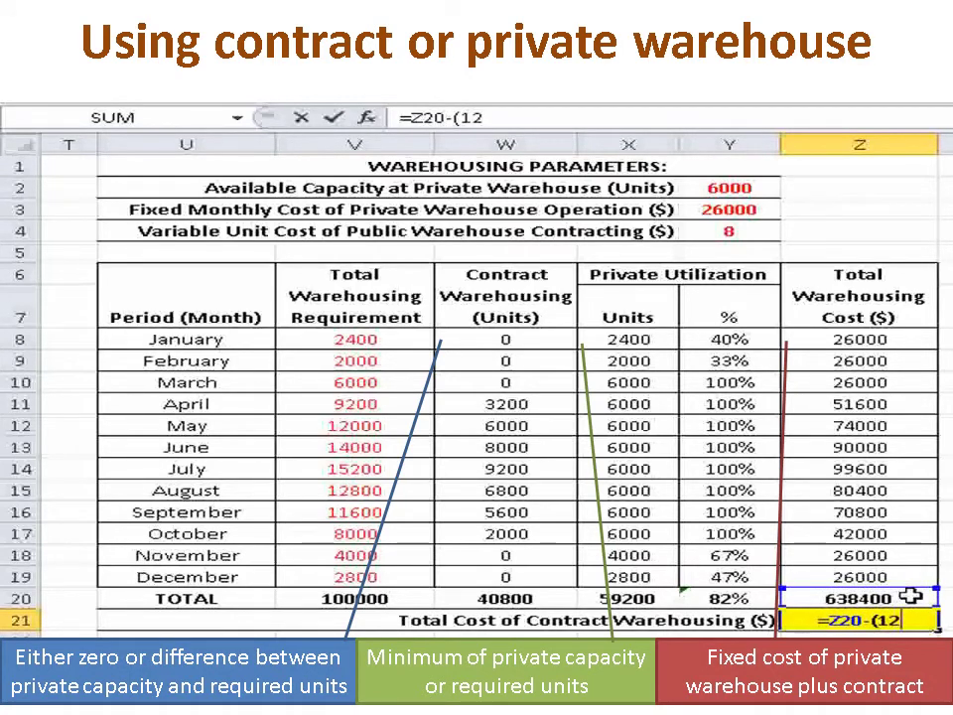
type("*")
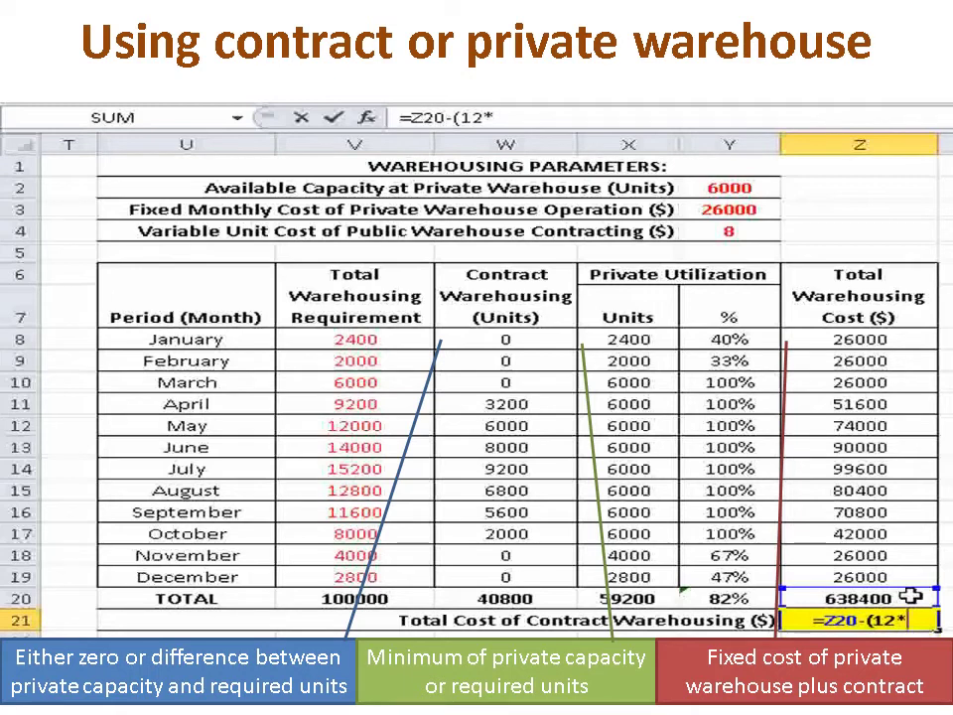
left_click(759, 211)
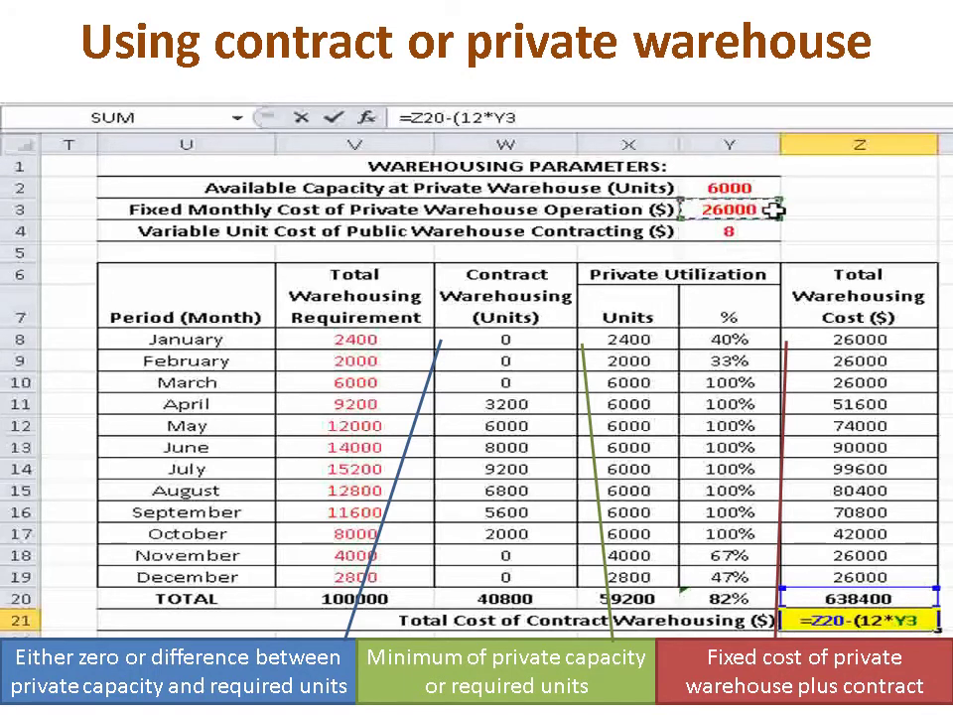
type(")")
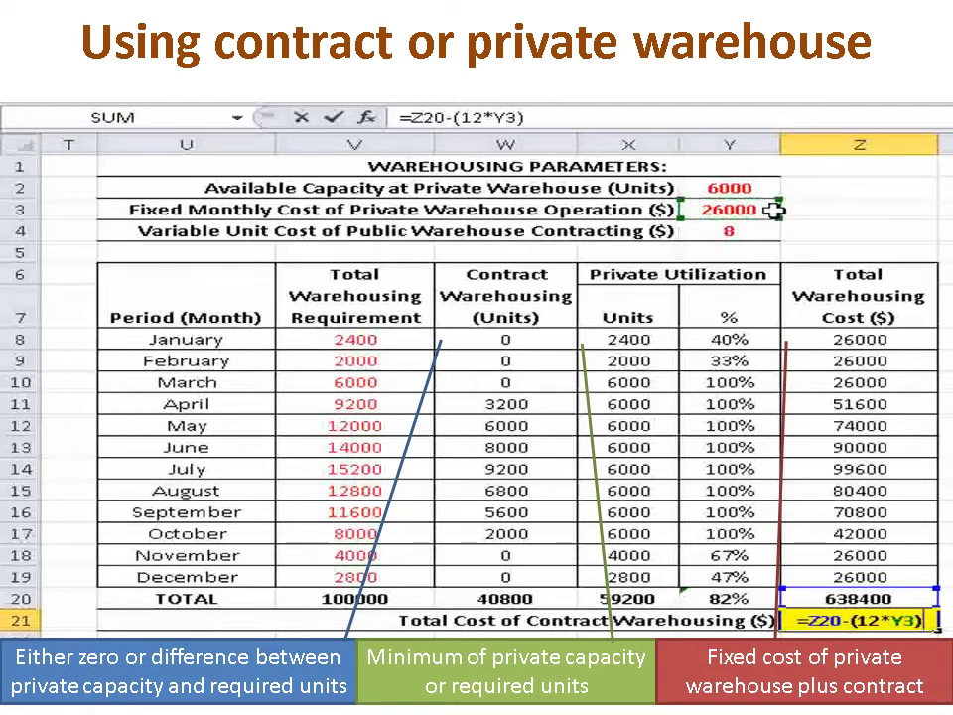
key("Return")
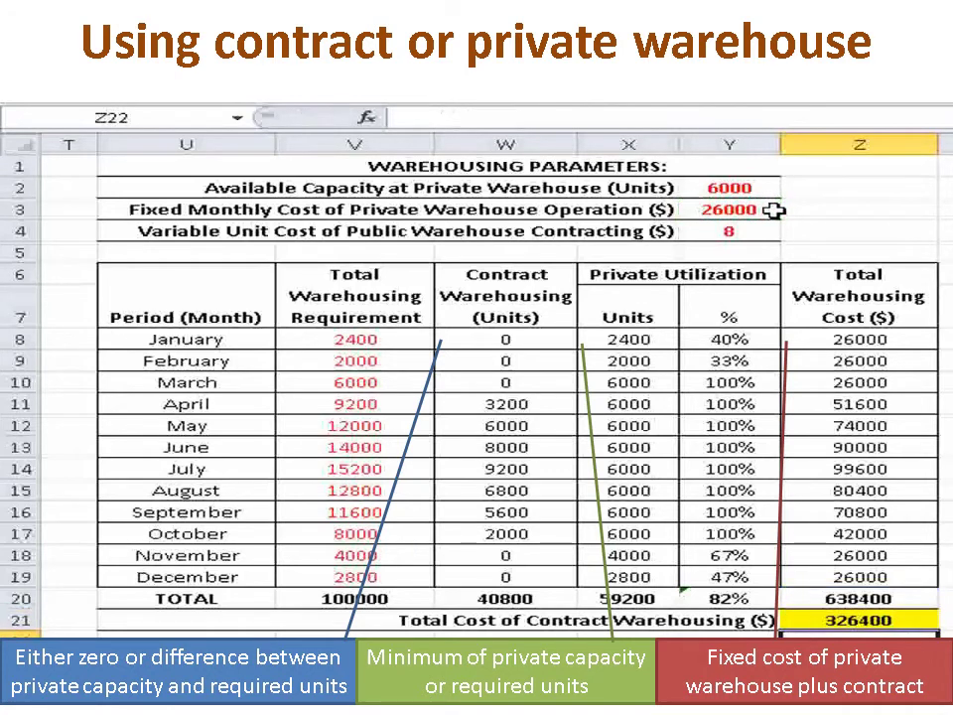
left_click(925, 618)
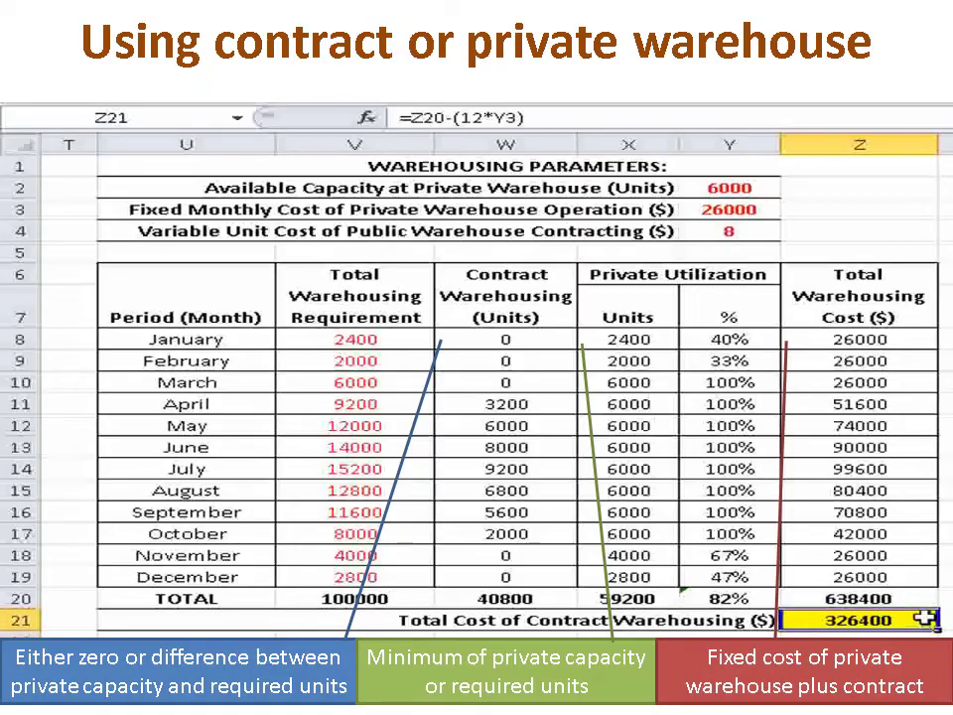